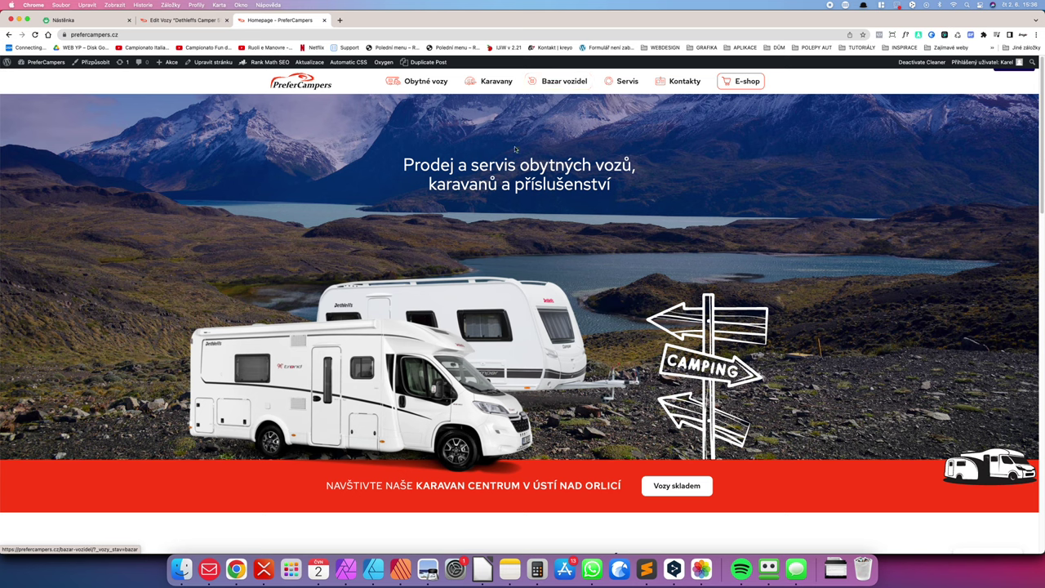
# Step: Review the Obytné vozy, Karavany and Bazar vozidel listings and the vehicle condition filter options
pyautogui.click(420, 81)
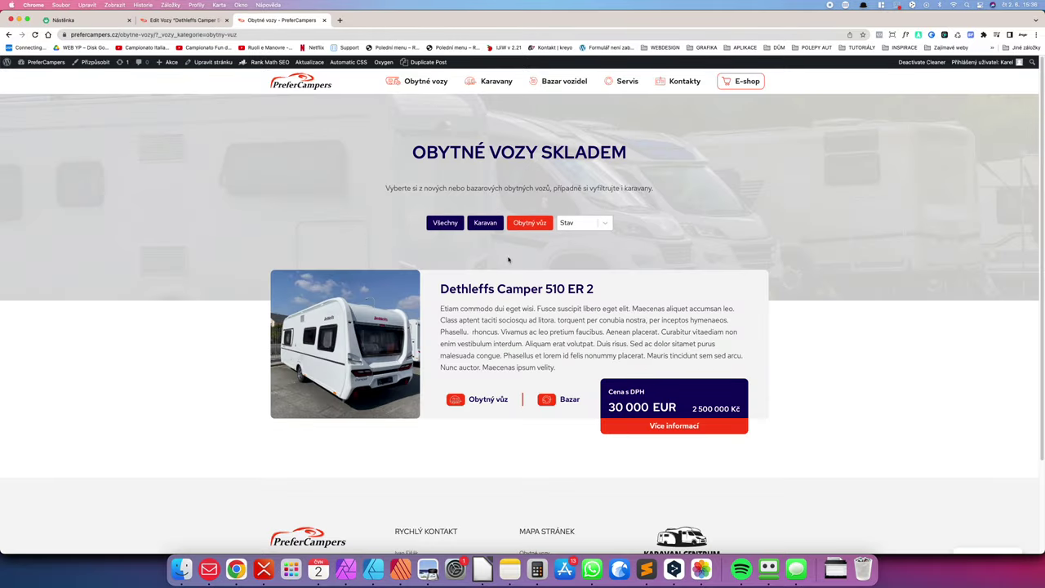
pyautogui.scroll(-3, 516, 252)
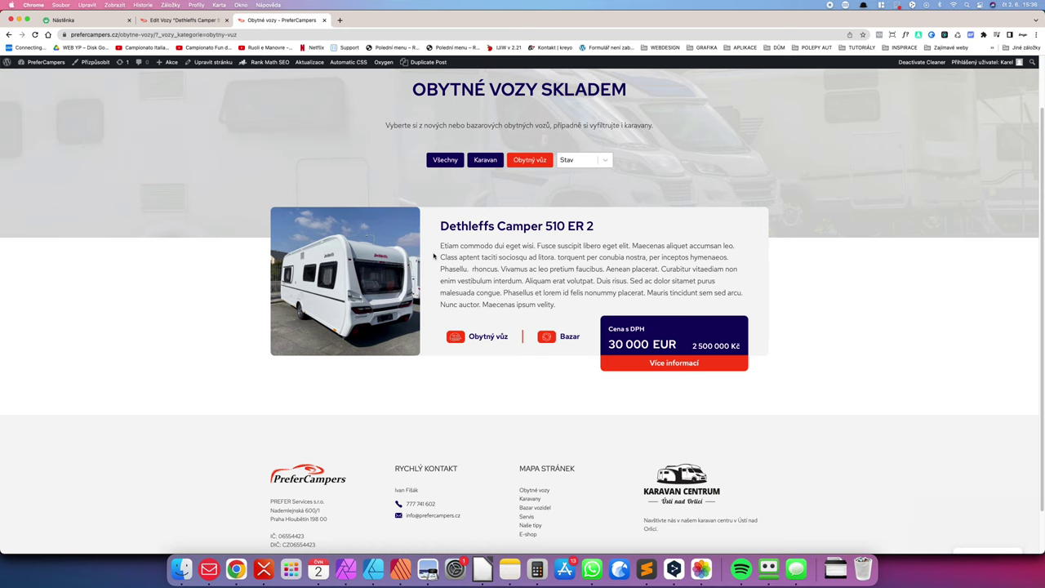
pyautogui.scroll(3, 454, 111)
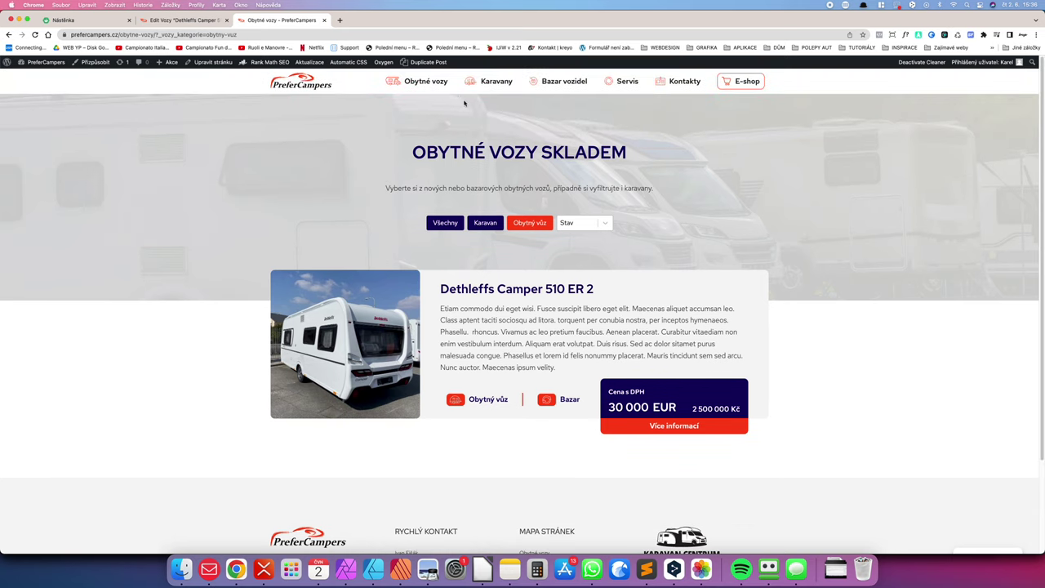
pyautogui.click(501, 85)
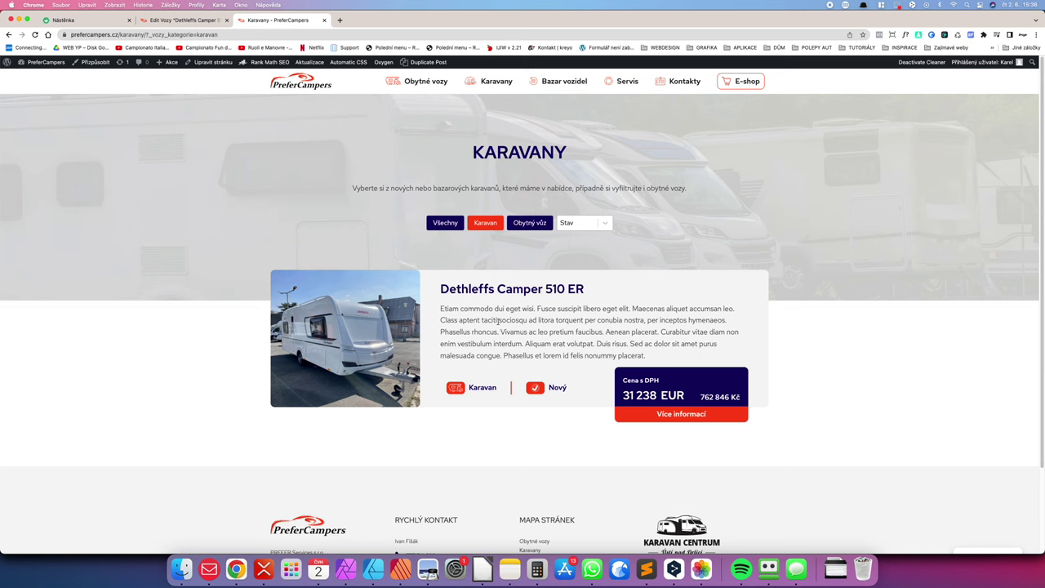
pyautogui.click(564, 81)
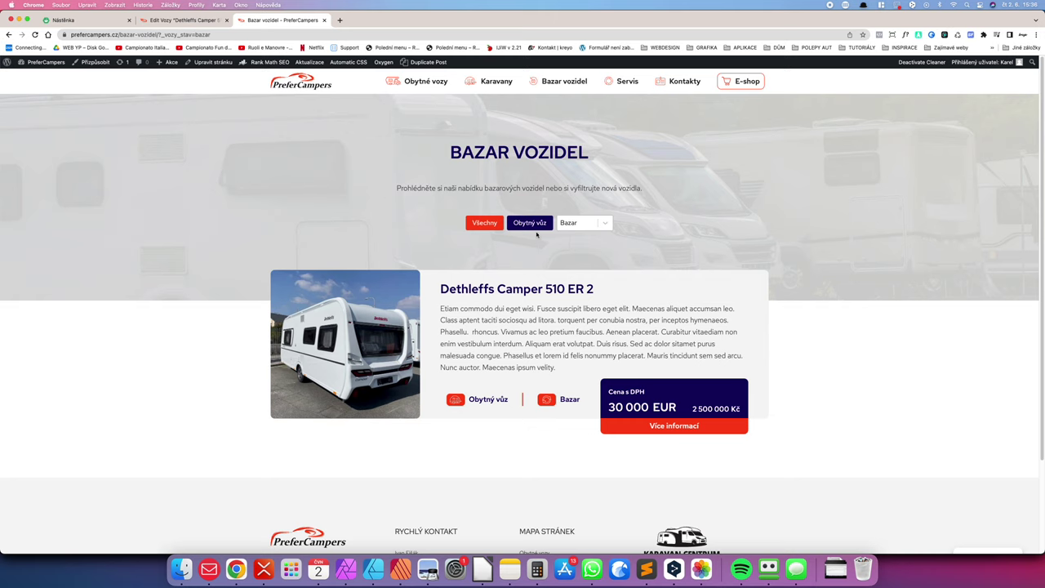
pyautogui.click(584, 223)
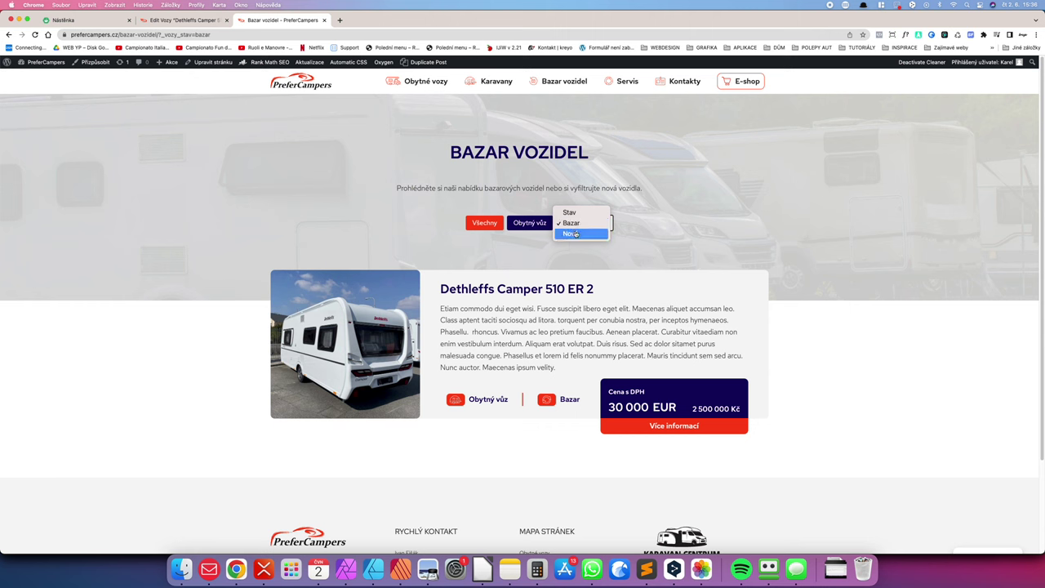
pyautogui.click(691, 237)
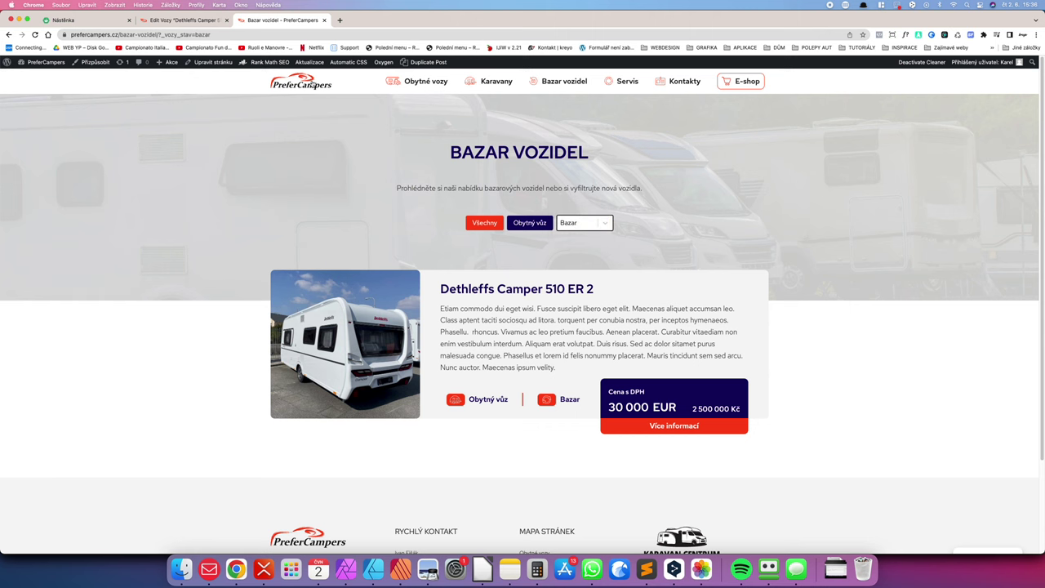
# Step: Return to the homepage and view the full listing of vehicles in stock
pyautogui.click(312, 84)
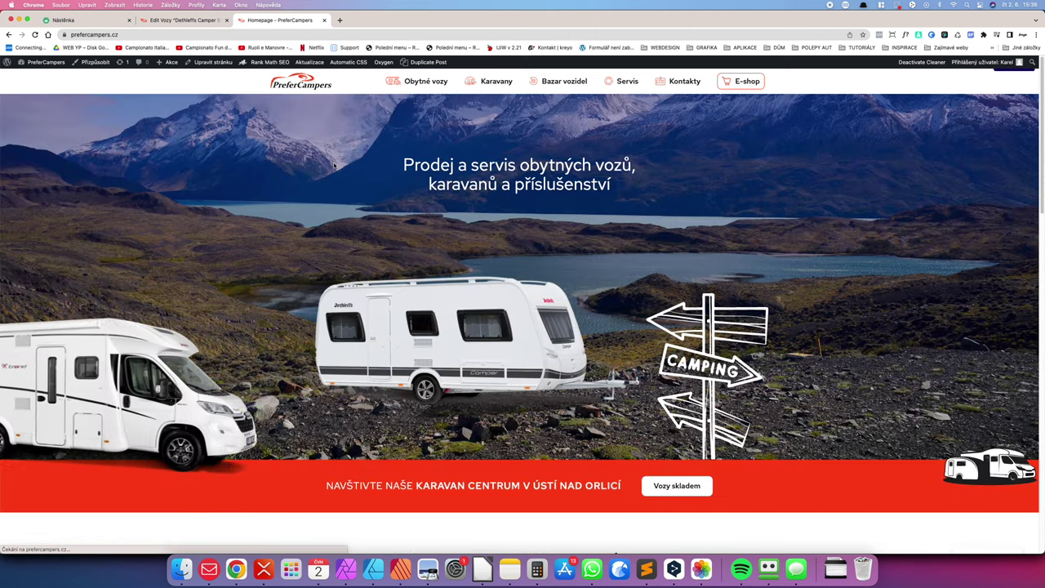
pyautogui.click(690, 482)
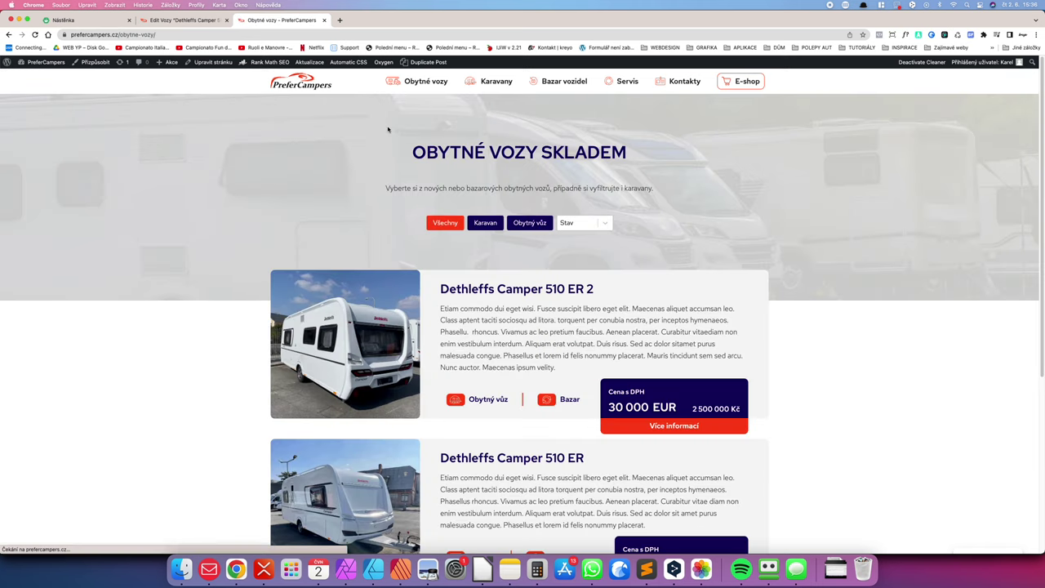
pyautogui.scroll(-2, 388, 127)
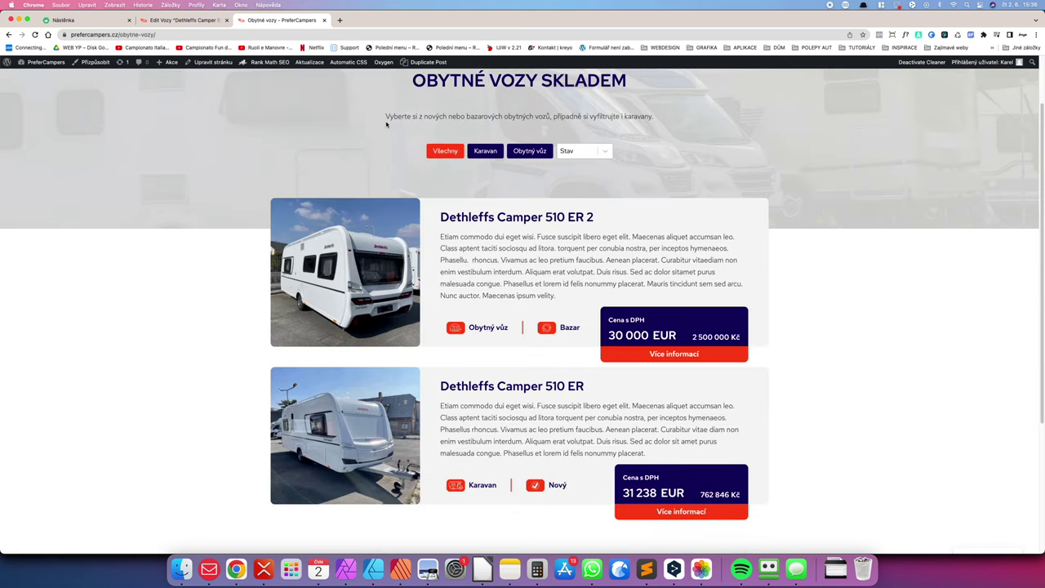
# Step: Show all Vozy entries in the site administration and create a new vehicle entry
pyautogui.click(176, 20)
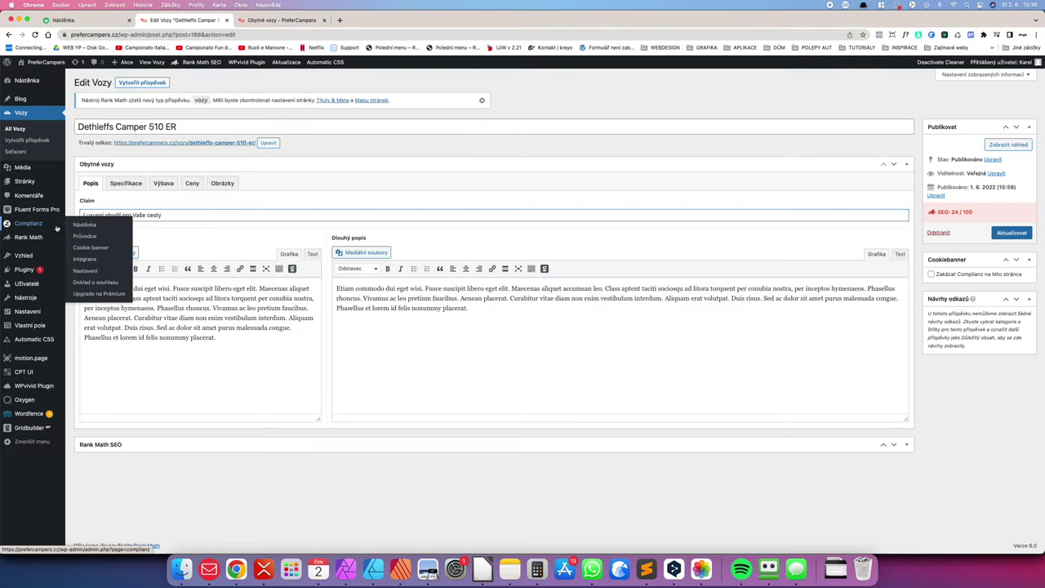
pyautogui.moveTo(26, 107)
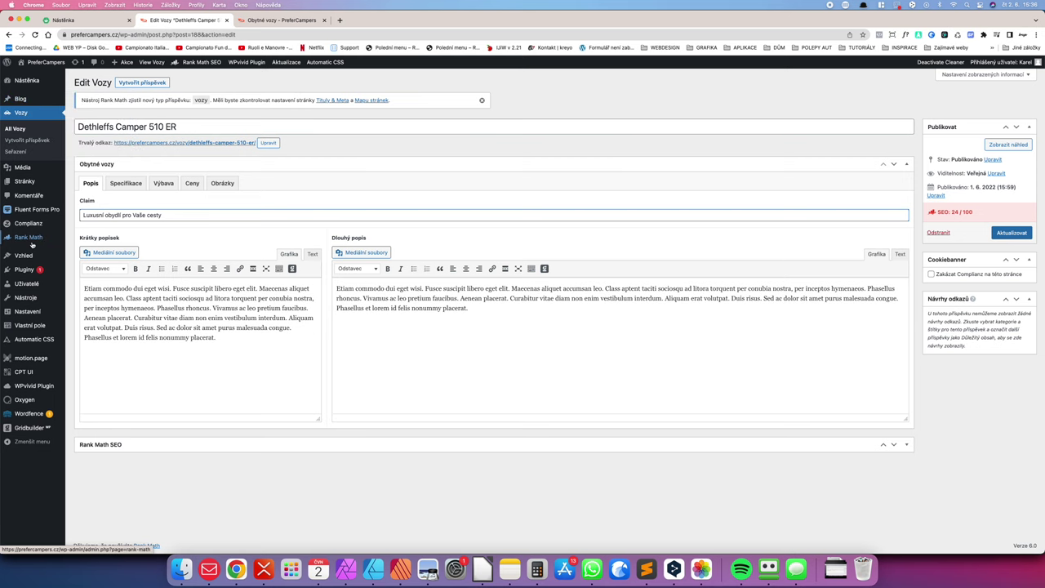
pyautogui.click(15, 128)
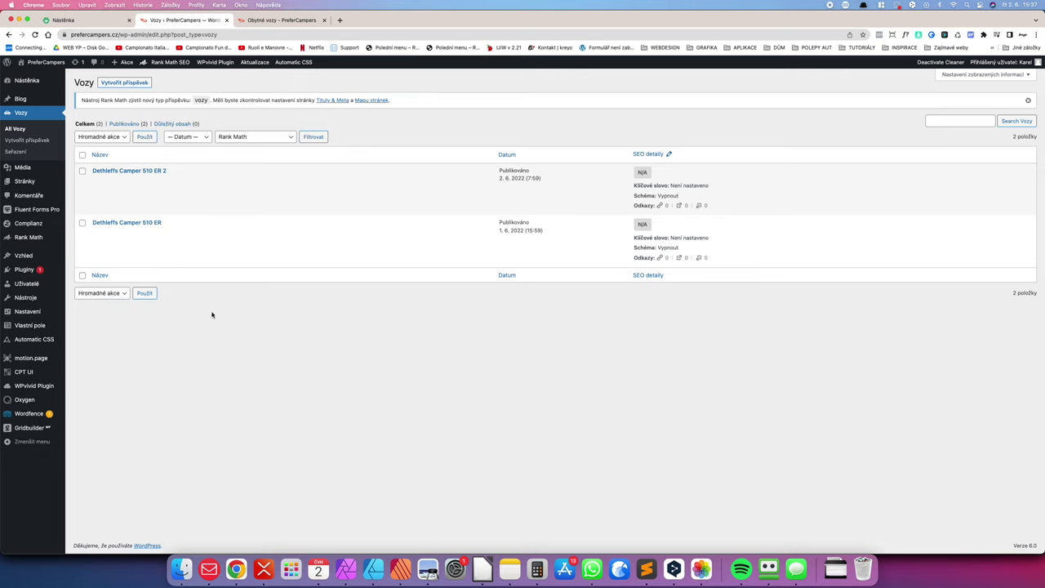
pyautogui.click(130, 83)
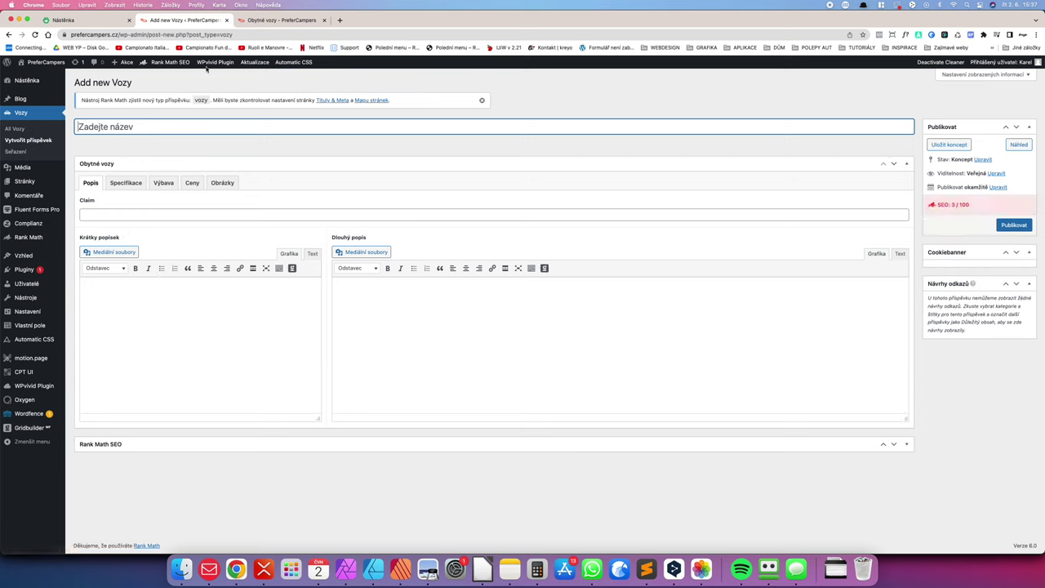
# Step: Copy the Dethleffs Camper 510 ER 2 title from the public listing and title the new vehicle "Dethleffs Camper 510 ER 3"
pyautogui.click(266, 20)
pyautogui.moveTo(601, 219); pyautogui.dragTo(440, 219)
pyautogui.rightClick(463, 221)
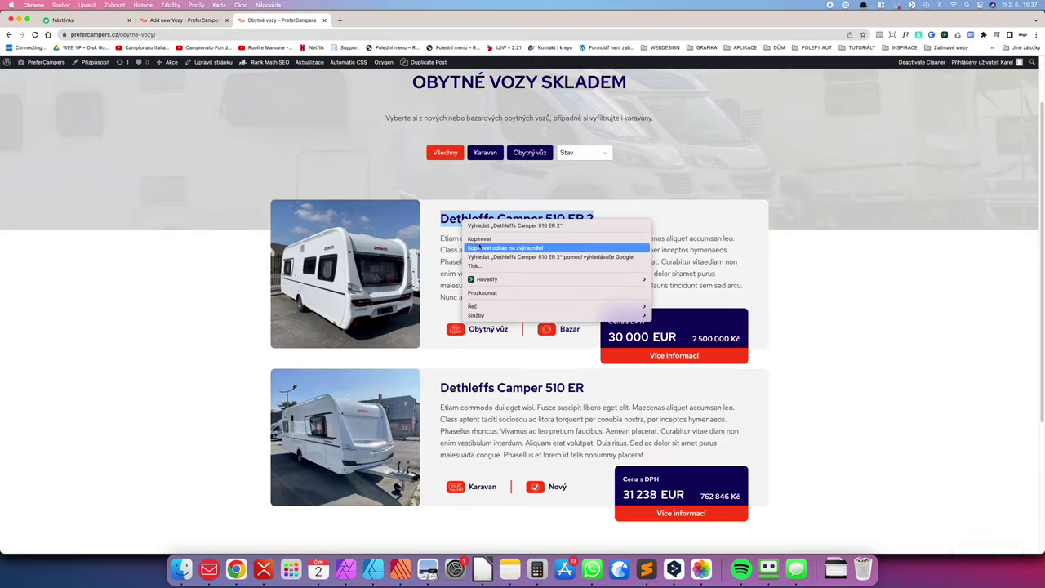
pyautogui.click(539, 239)
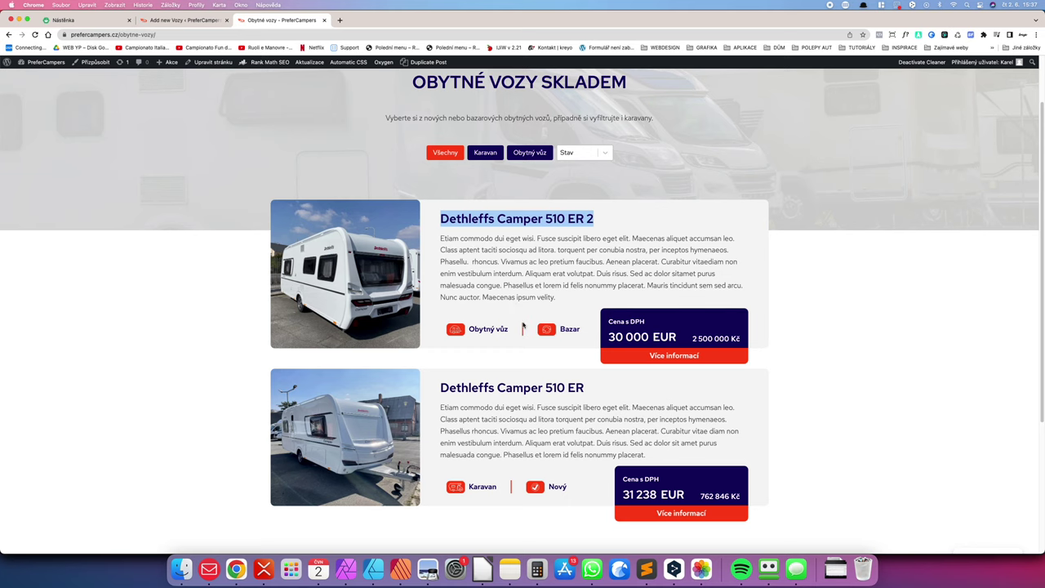
pyautogui.click(205, 20)
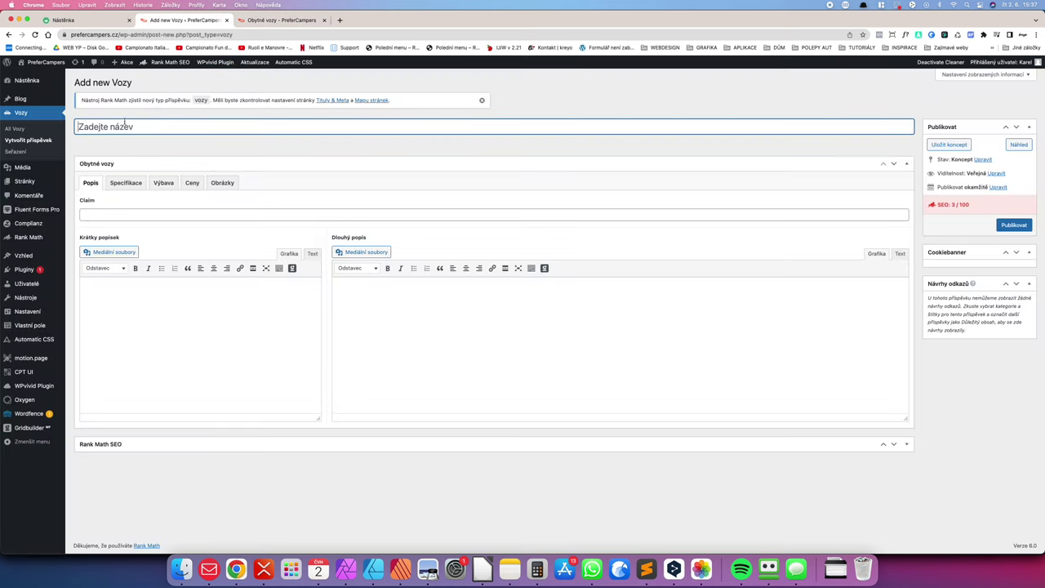
pyautogui.rightClick(119, 126)
pyautogui.click(148, 181)
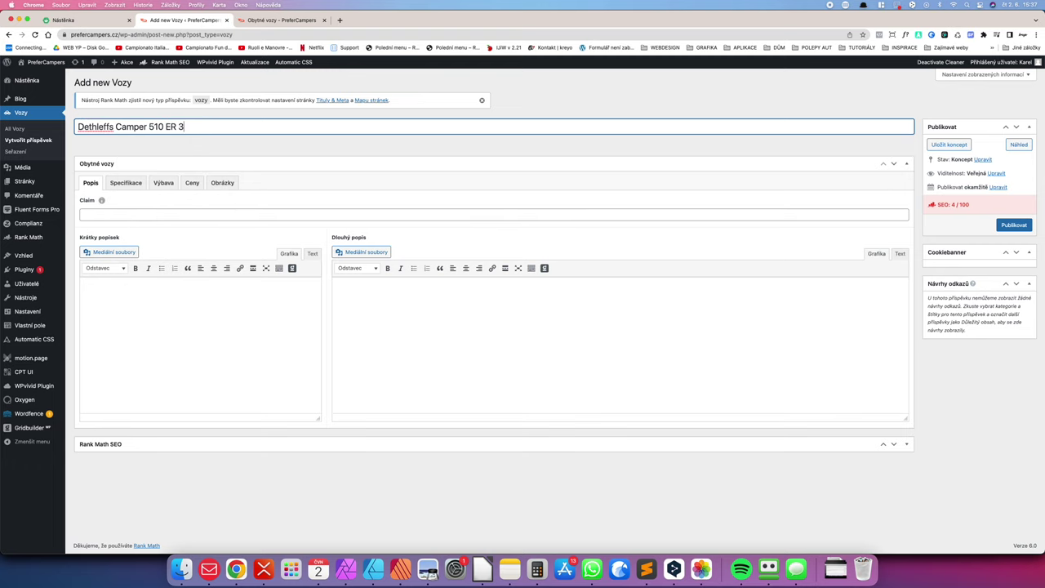
# Step: Open the Dethleffs Camper 510 ER 2 detail page in a new browser tab and examine its claim
pyautogui.click(116, 214)
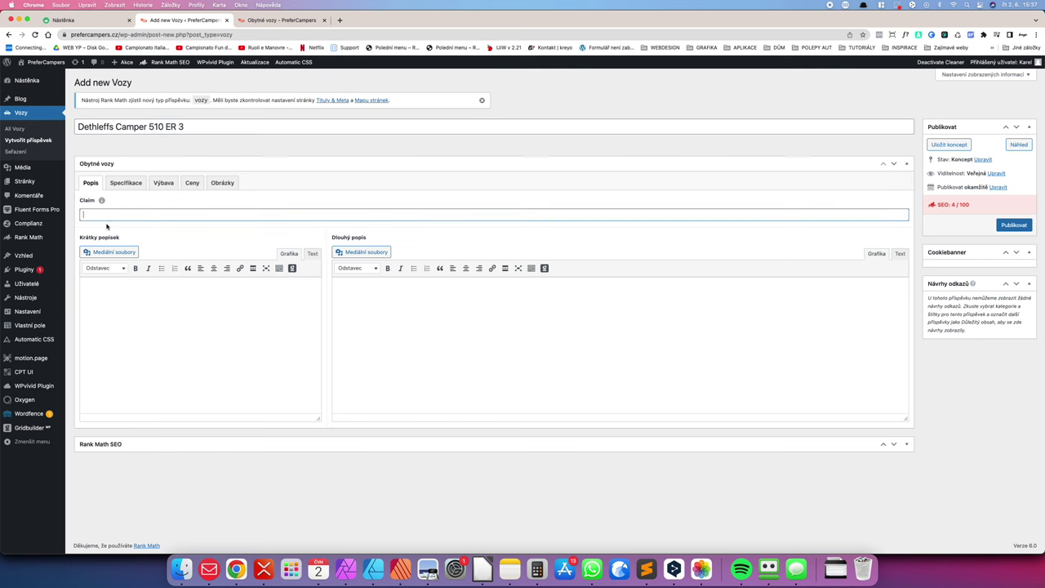
pyautogui.click(277, 19)
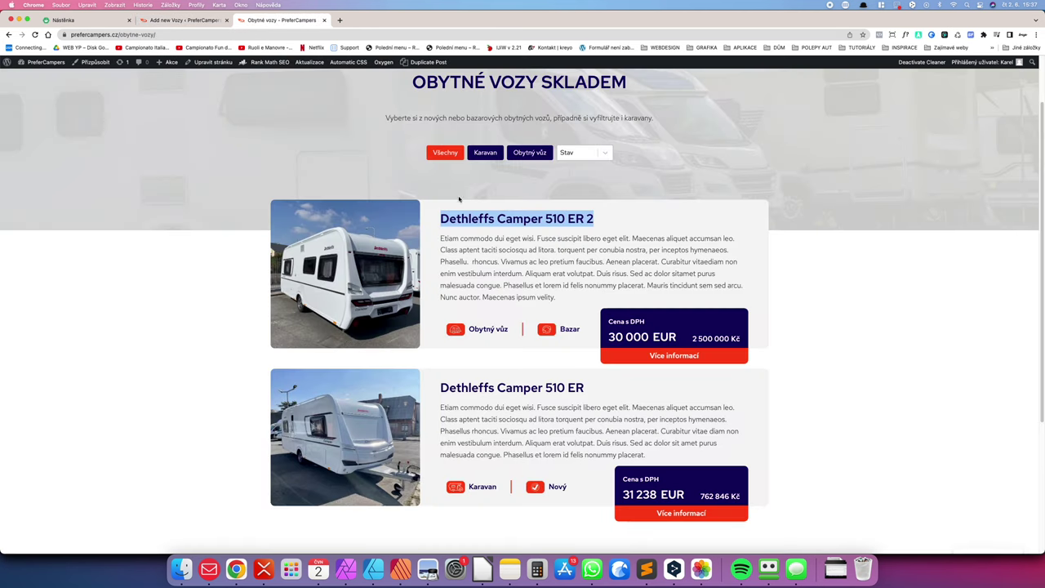
pyautogui.rightClick(656, 356)
pyautogui.click(692, 360)
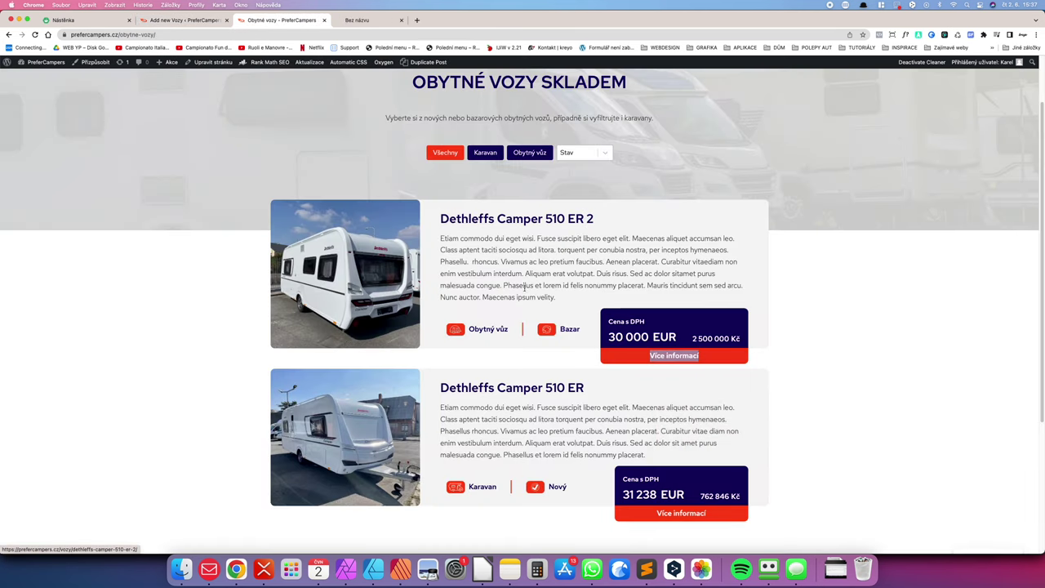
pyautogui.click(360, 21)
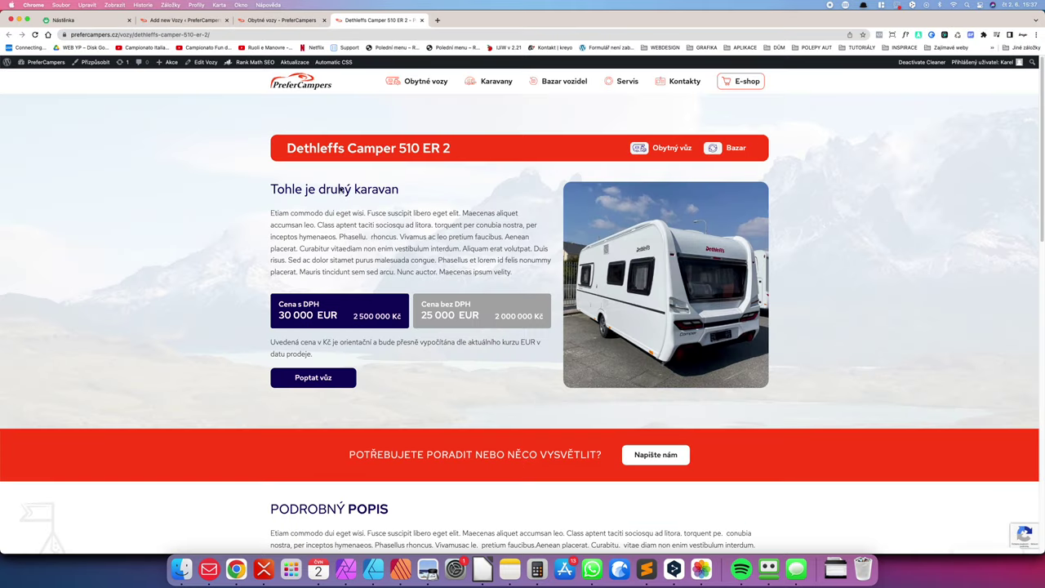
pyautogui.moveTo(270, 188); pyautogui.dragTo(401, 191)
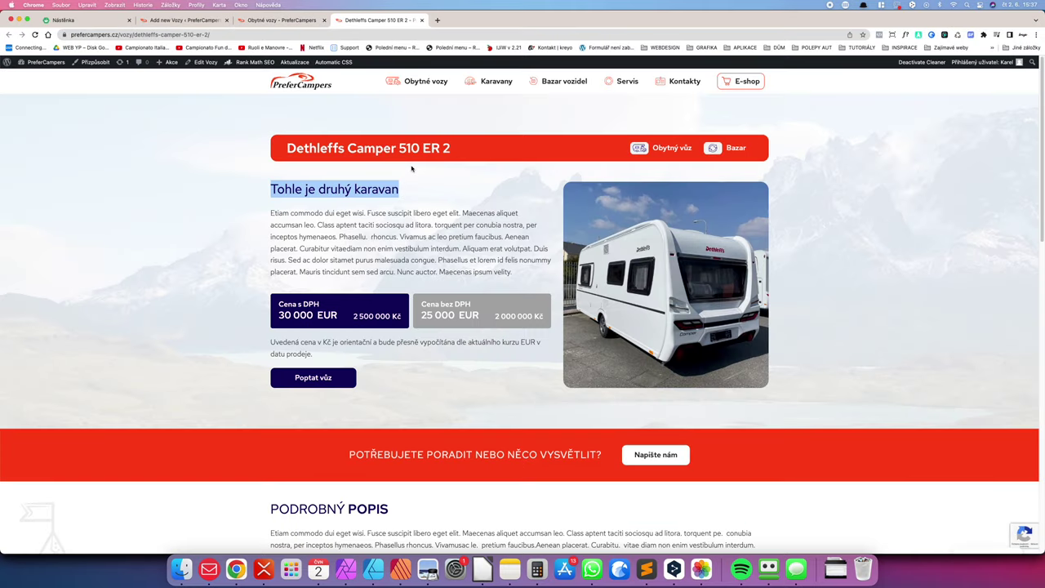
pyautogui.click(417, 183)
# Step: Compare the stock listing with the Dethleffs Camper 510 ER 2 detail page to see where the claim appears
pyautogui.click(302, 19)
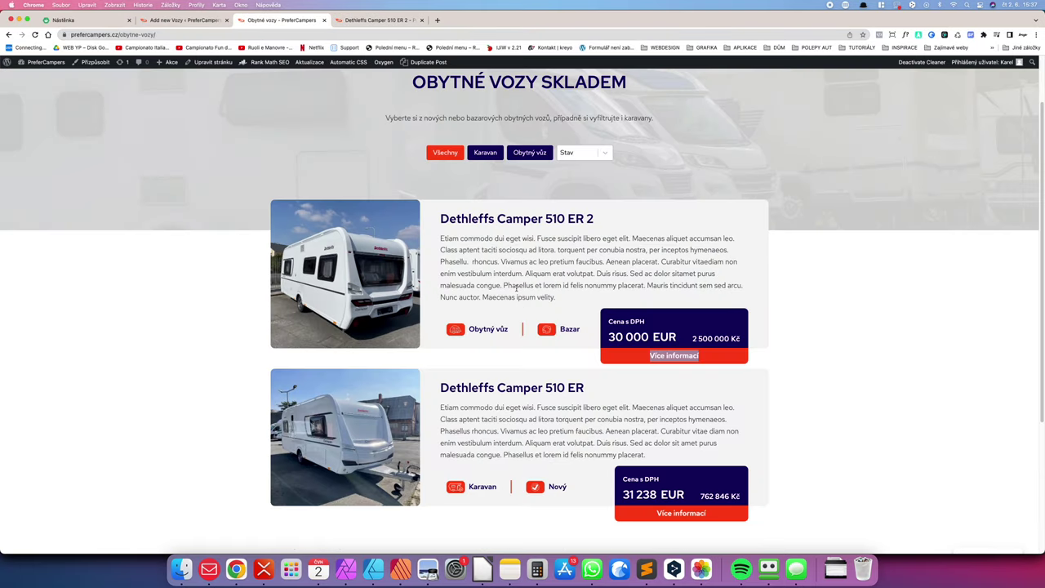
pyautogui.click(654, 358)
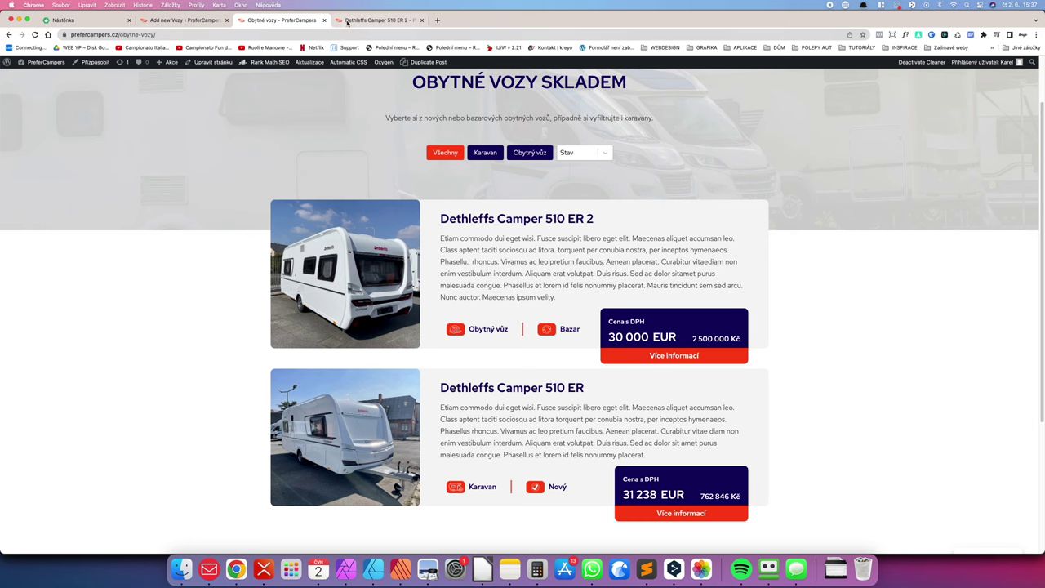
pyautogui.scroll(-15, 448, 237)
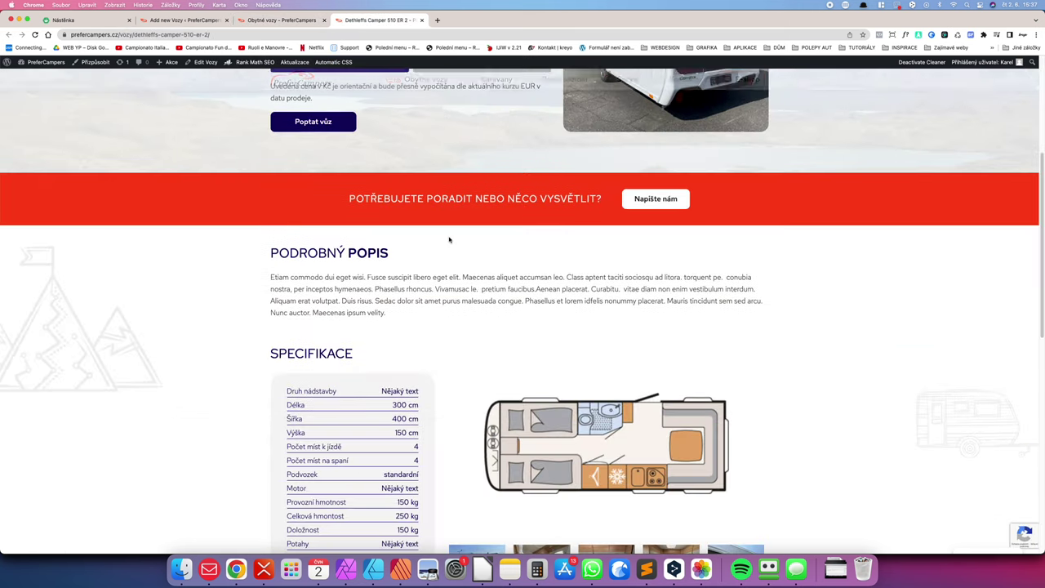
pyautogui.scroll(12, 448, 237)
pyautogui.scroll(3, 448, 236)
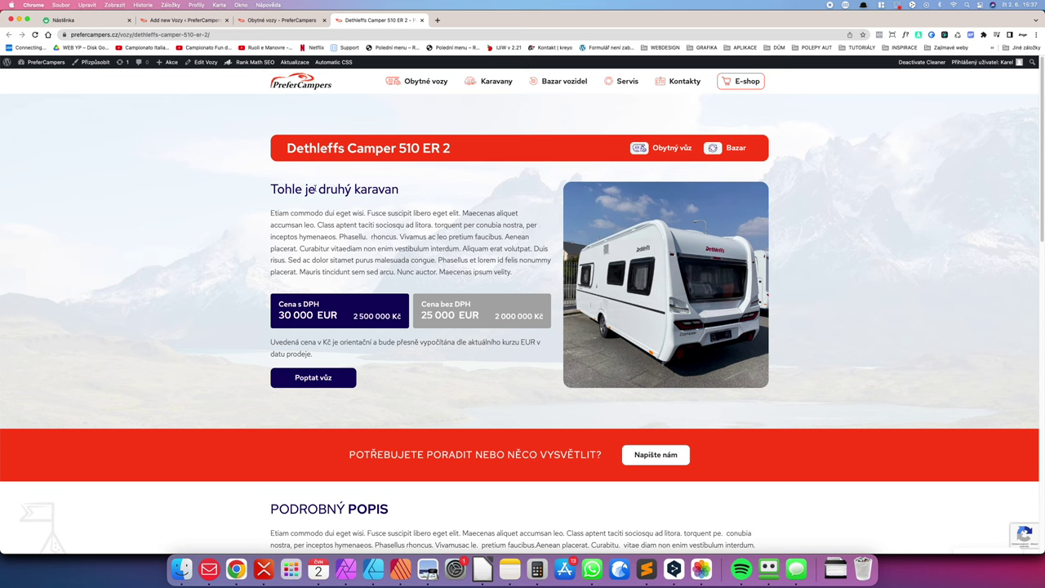
# Step: Enter "Tohle je karavan, který prostě musíte mít." as the claim of the new vehicle
pyautogui.moveTo(272, 189); pyautogui.dragTo(421, 196)
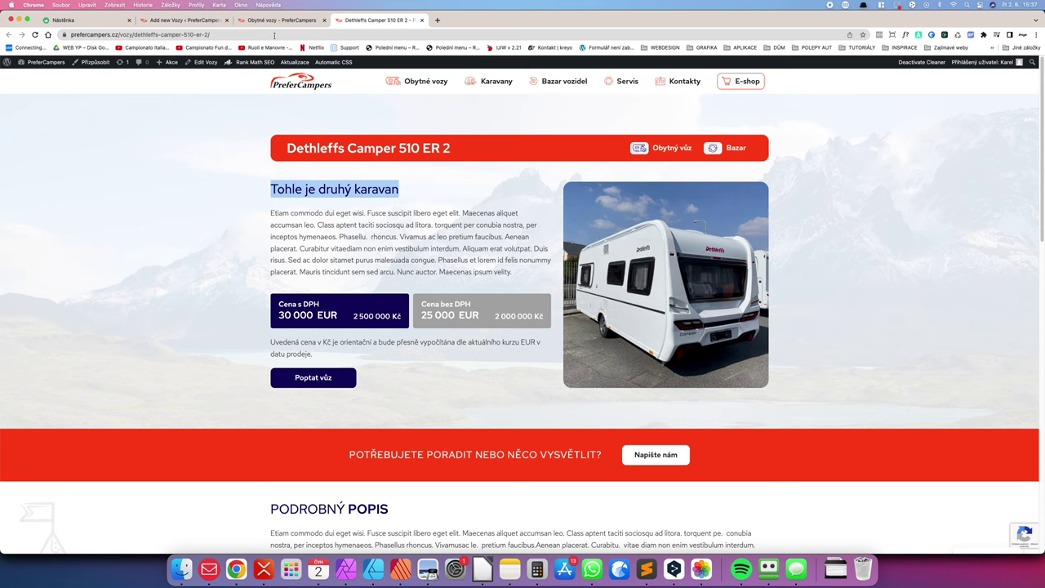
pyautogui.click(184, 19)
pyautogui.click(89, 214)
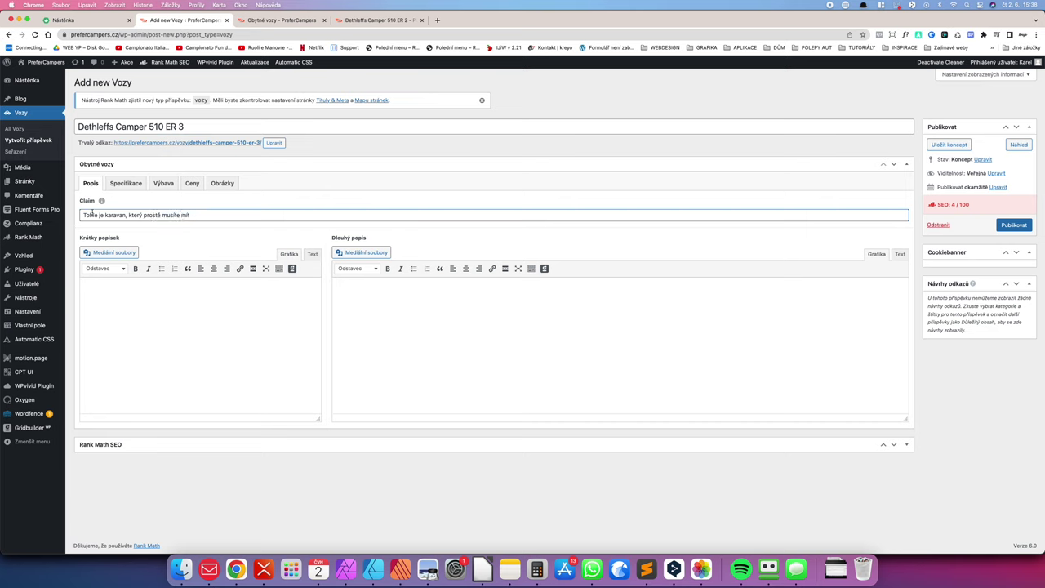
# Step: Fill the new vehicle's short and long descriptions with the copied "Etiam commodo dui eget wisi" placeholder text
pyautogui.click(237, 297)
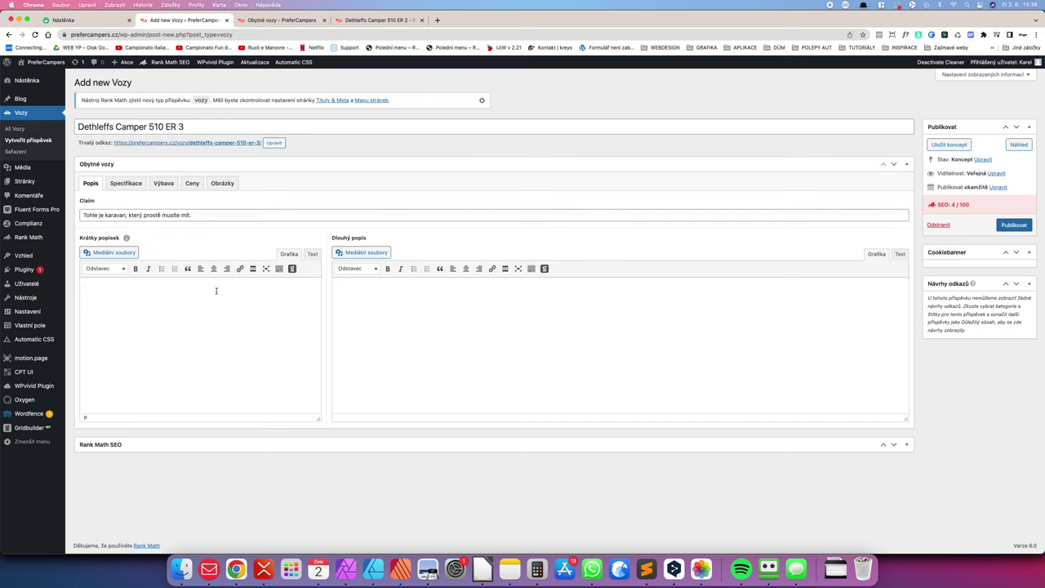
pyautogui.press('super+v')
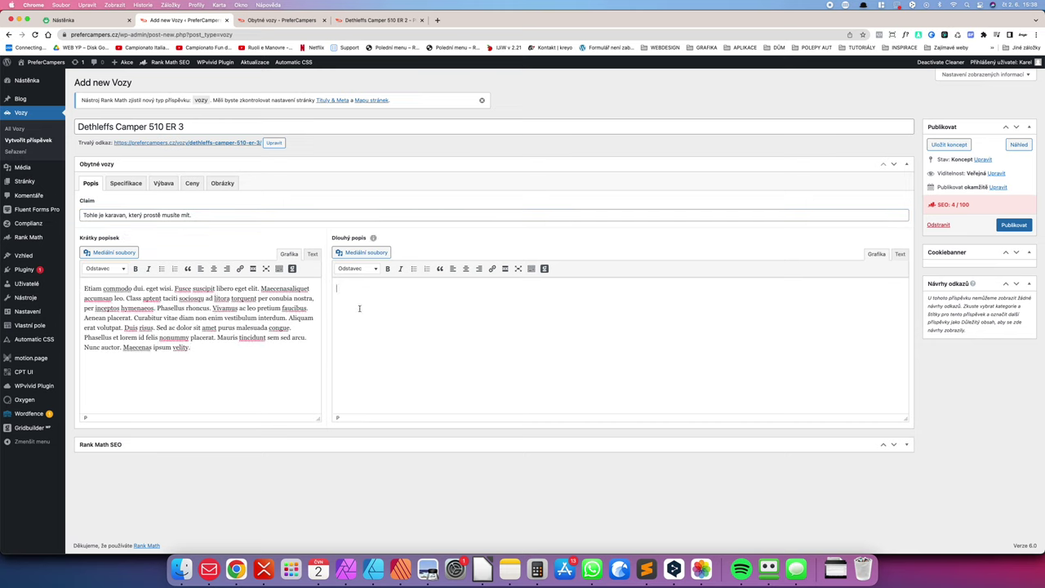
pyautogui.press('super+v')
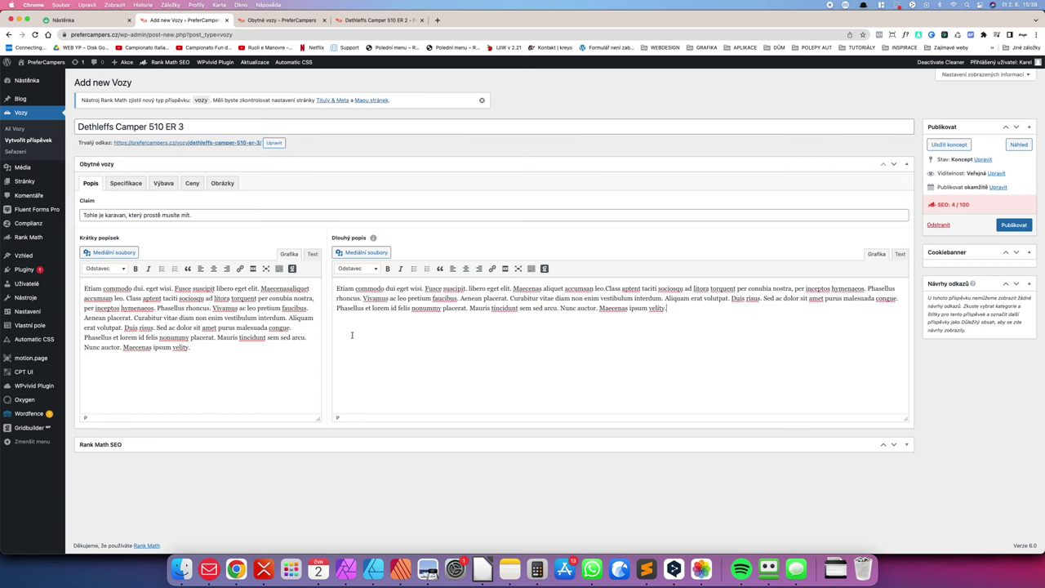
# Step: Examine where the short and detailed descriptions appear on the Dethleffs Camper 510 ER 2 detail page
pyautogui.click(277, 22)
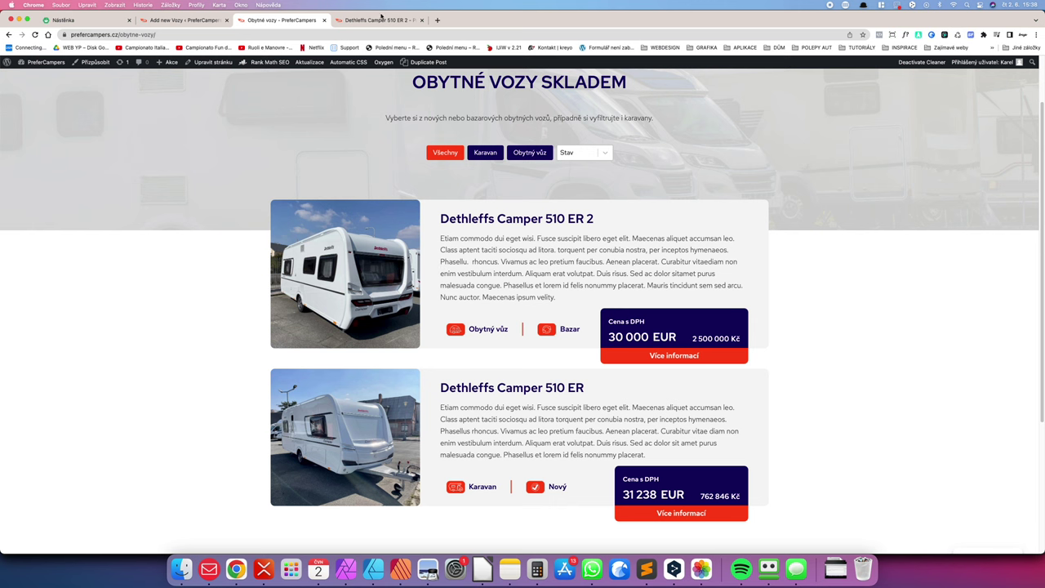
pyautogui.hotkey('ctrl', 'Tab')
pyautogui.scroll(-1, 338, 198)
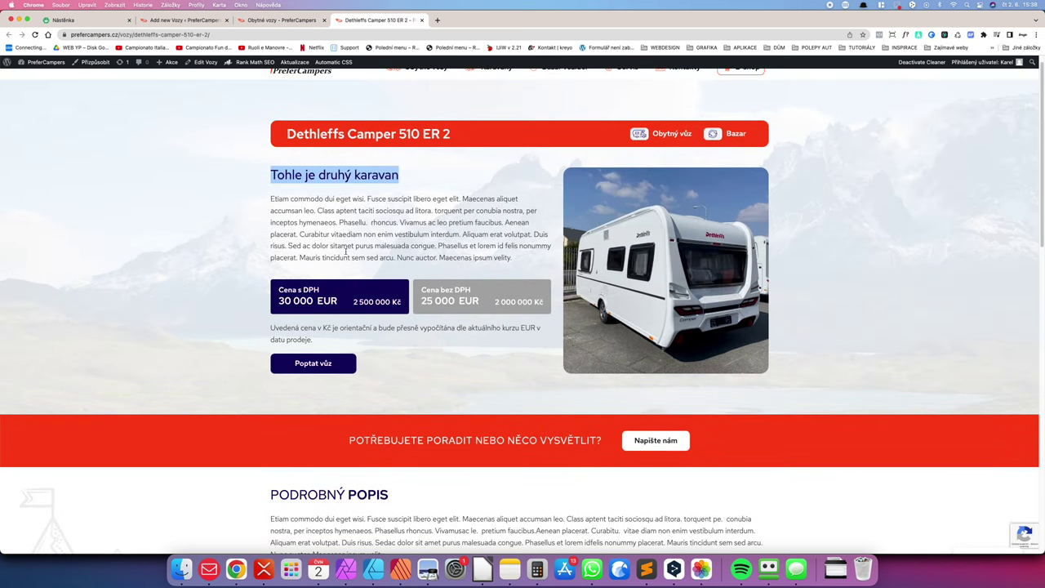
pyautogui.scroll(1, 307, 237)
pyautogui.moveTo(425, 214); pyautogui.dragTo(351, 237)
pyautogui.click(408, 245)
pyautogui.scroll(-4, 437, 248)
pyautogui.scroll(-2, 437, 248)
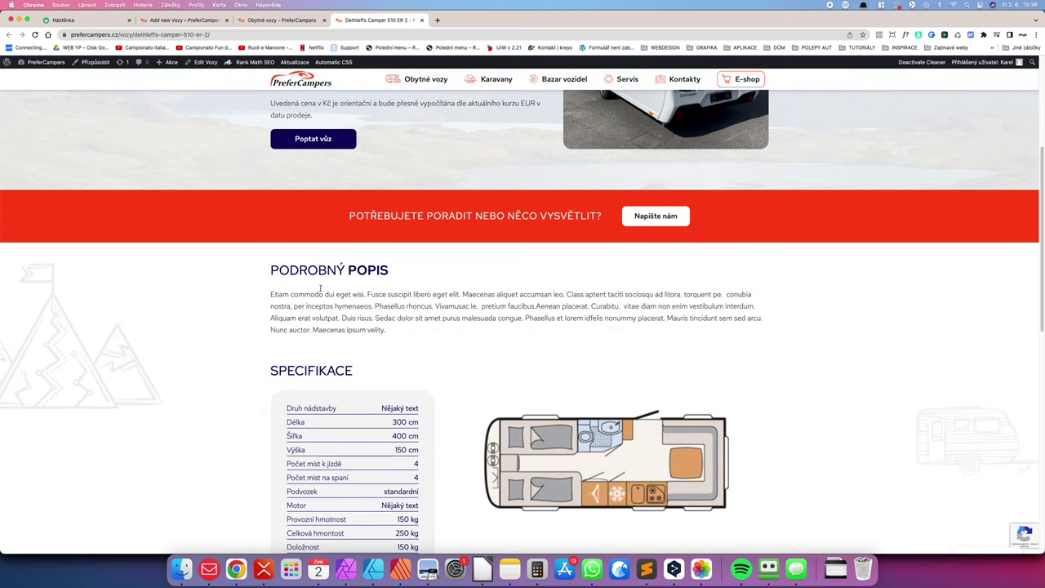
# Step: Check the text under Podrobný popis on the Dethleffs Camper 510 ER 2 page, starting from its first words
pyautogui.moveTo(271, 294); pyautogui.dragTo(427, 343)
pyautogui.click(450, 329)
pyautogui.scroll(10, 463, 368)
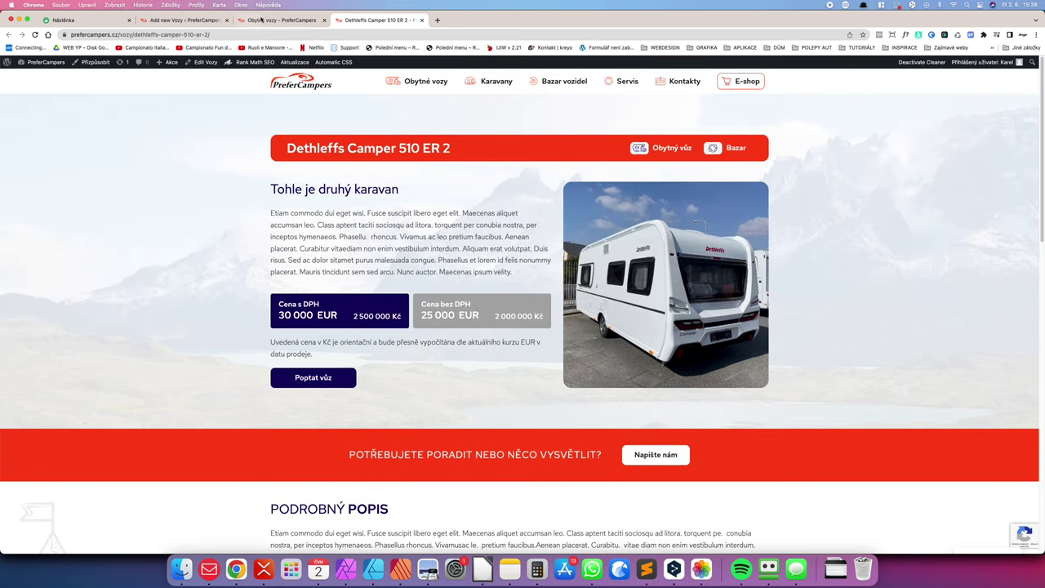
# Step: Return to the new vehicle's form and check the Kategorie and Stav vozu options in its specifications, keeping Obytný vůz and Nový
pyautogui.click(278, 19)
pyautogui.click(199, 20)
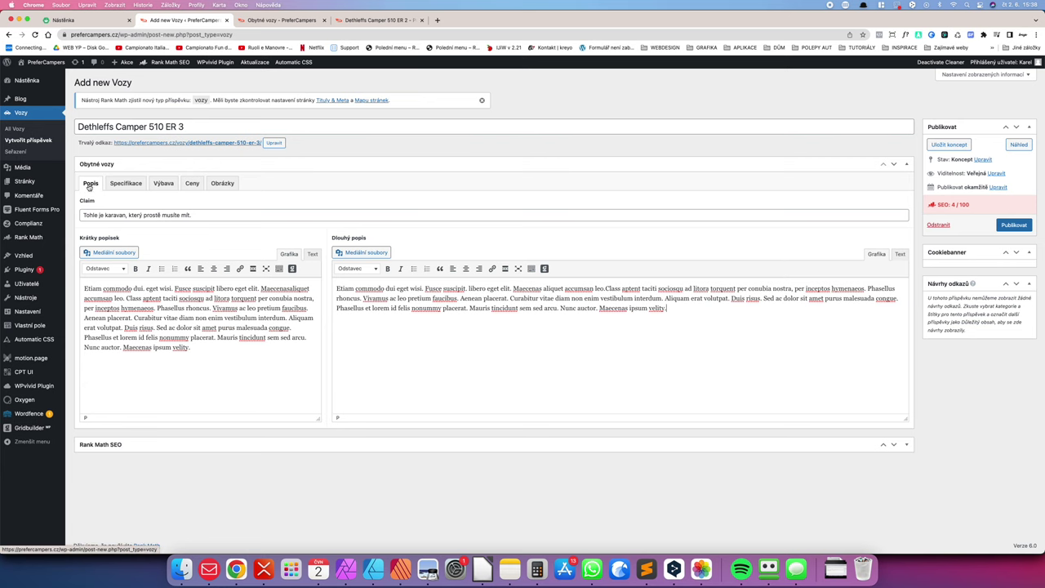
pyautogui.click(121, 183)
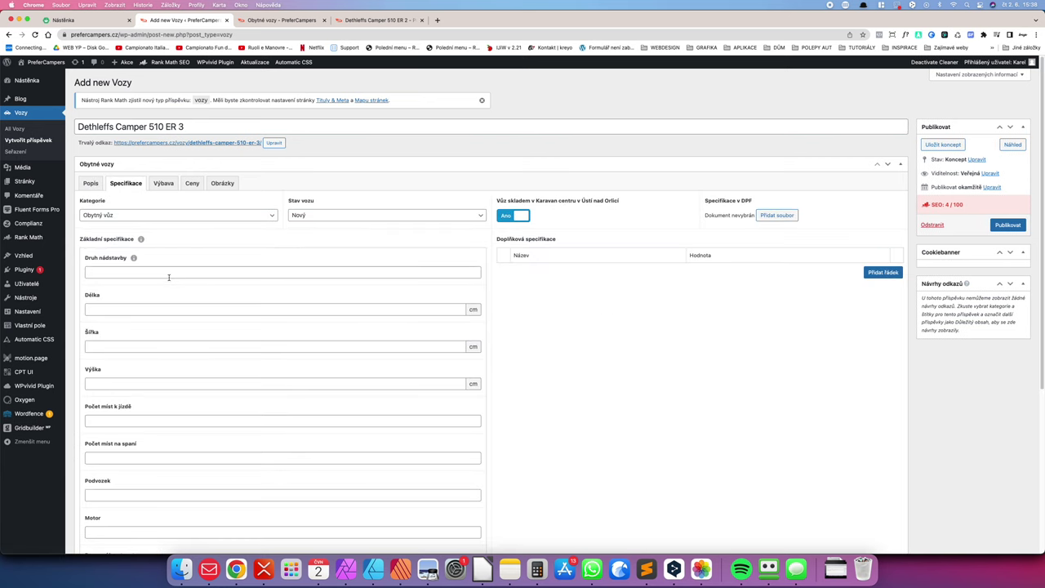
pyautogui.click(116, 218)
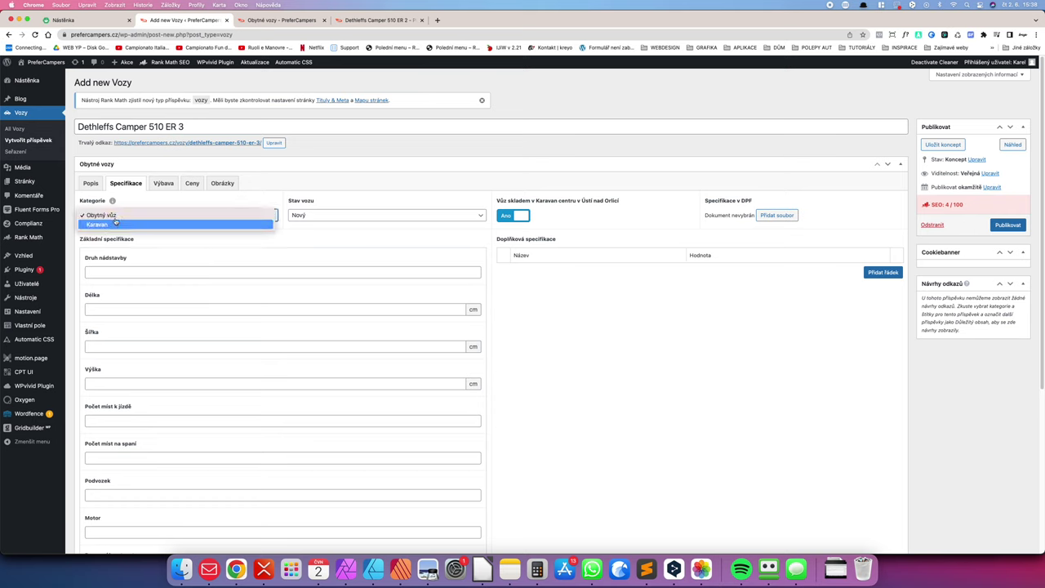
pyautogui.click(178, 200)
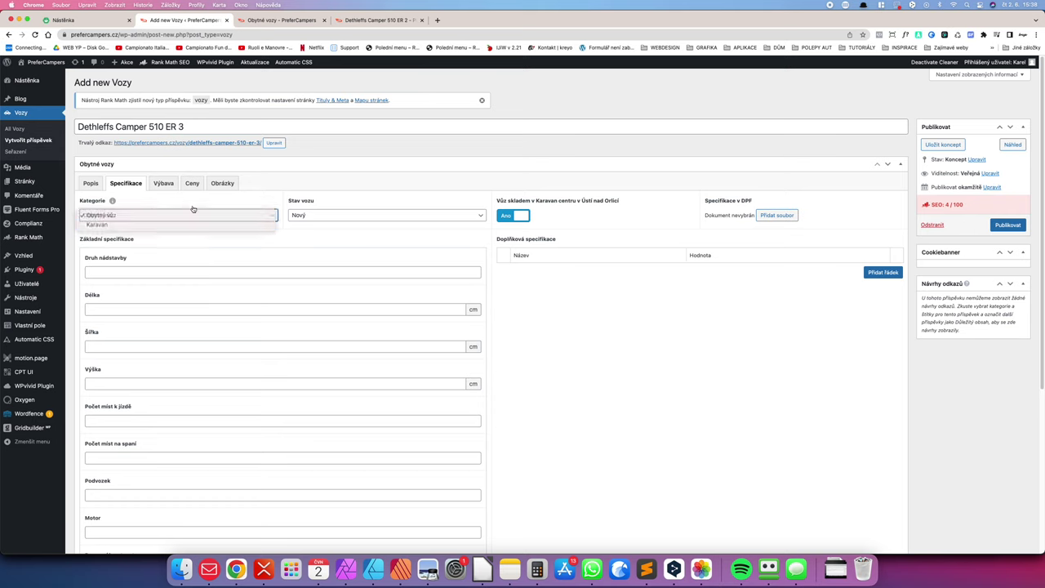
pyautogui.click(334, 217)
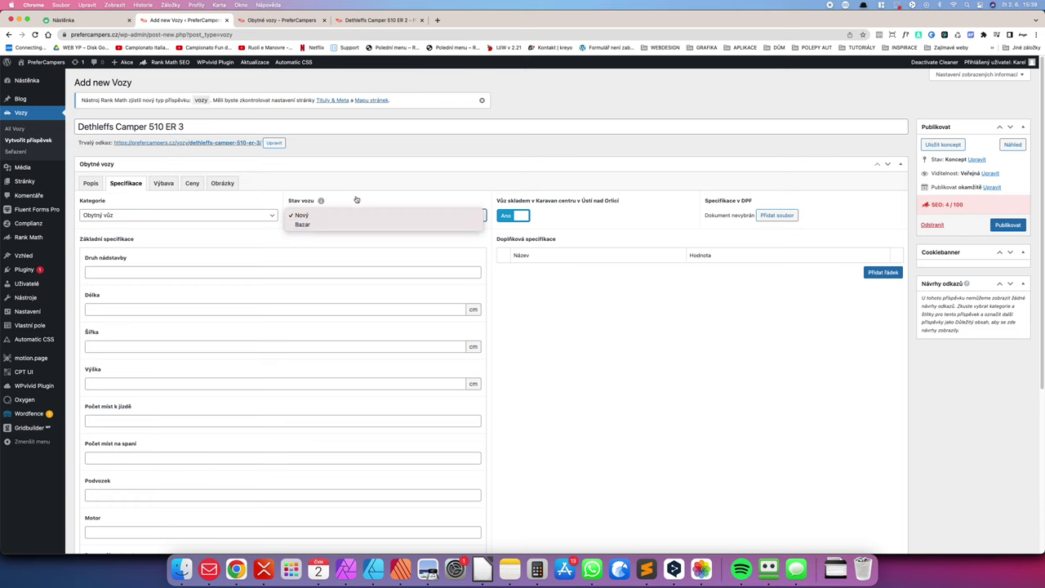
pyautogui.click(357, 200)
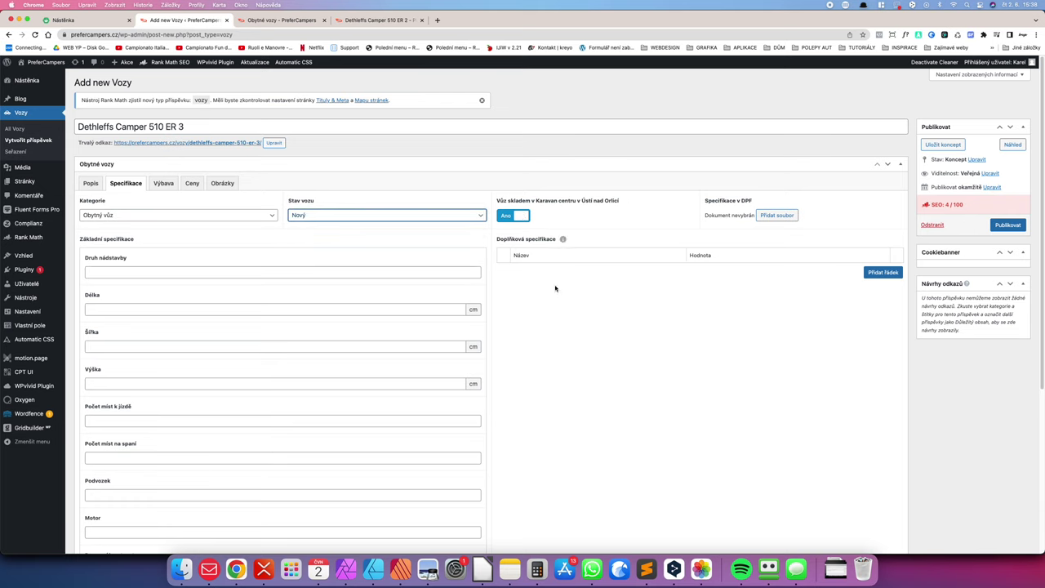
# Step: Try out the switch for stock at the Ústí nad Orlicí caravan centre, leaving it on Ano
pyautogui.click(526, 217)
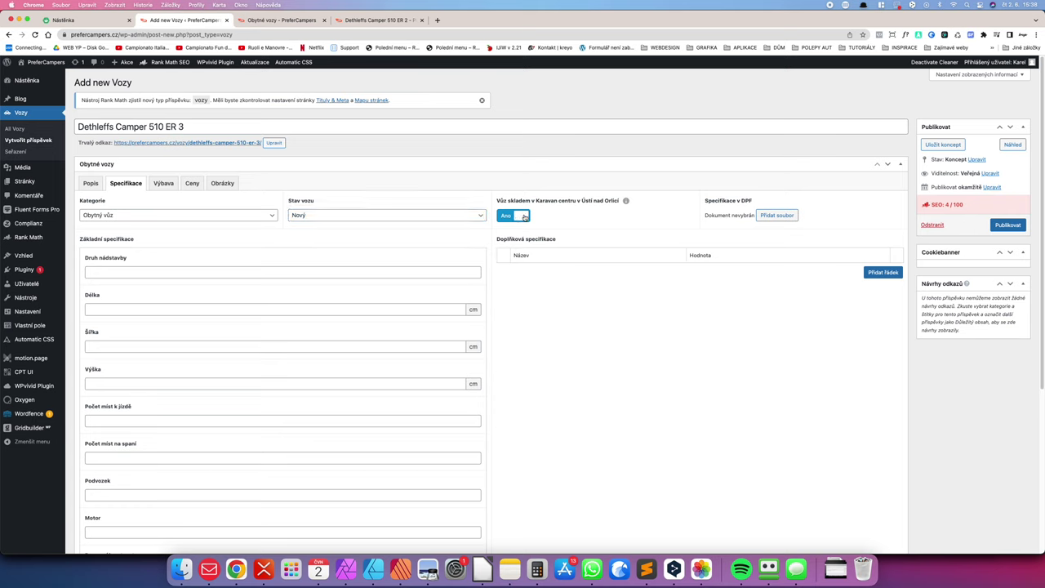
pyautogui.click(525, 217)
pyautogui.click(525, 216)
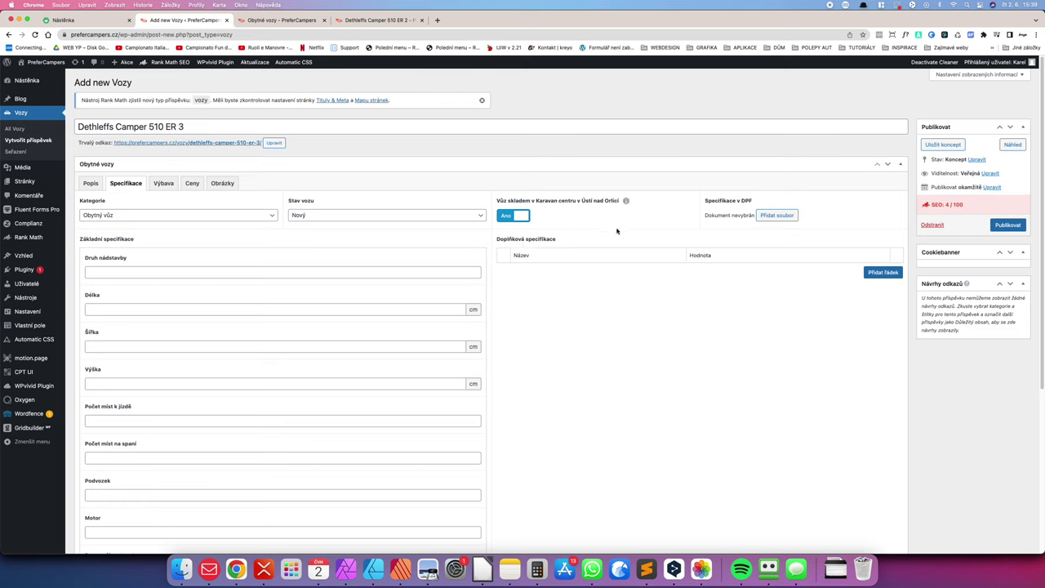
# Step: Attach test-pdf.pdf from the media library as the new vehicle's PDF specification
pyautogui.click(777, 216)
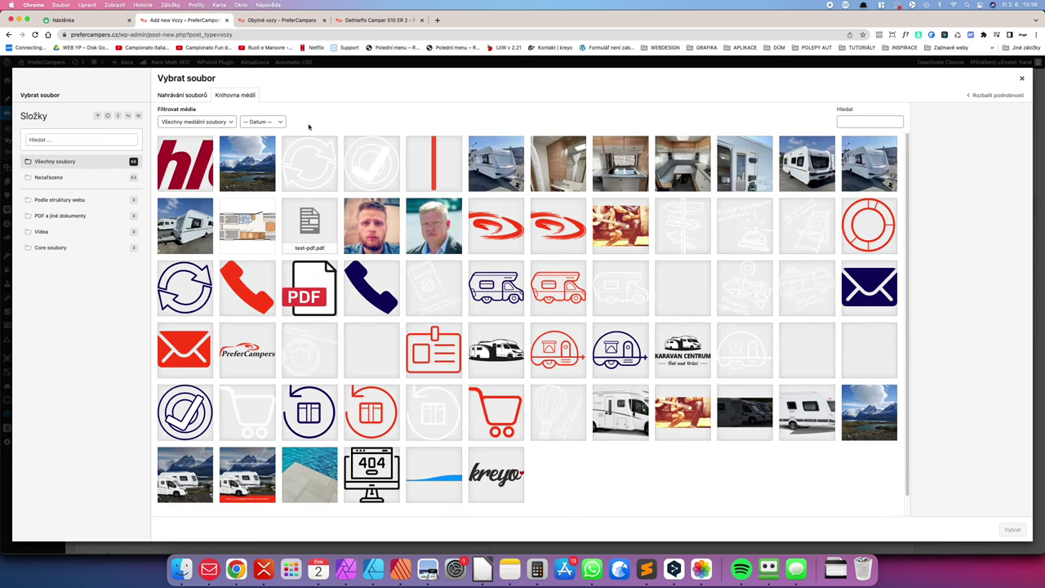
pyautogui.click(311, 295)
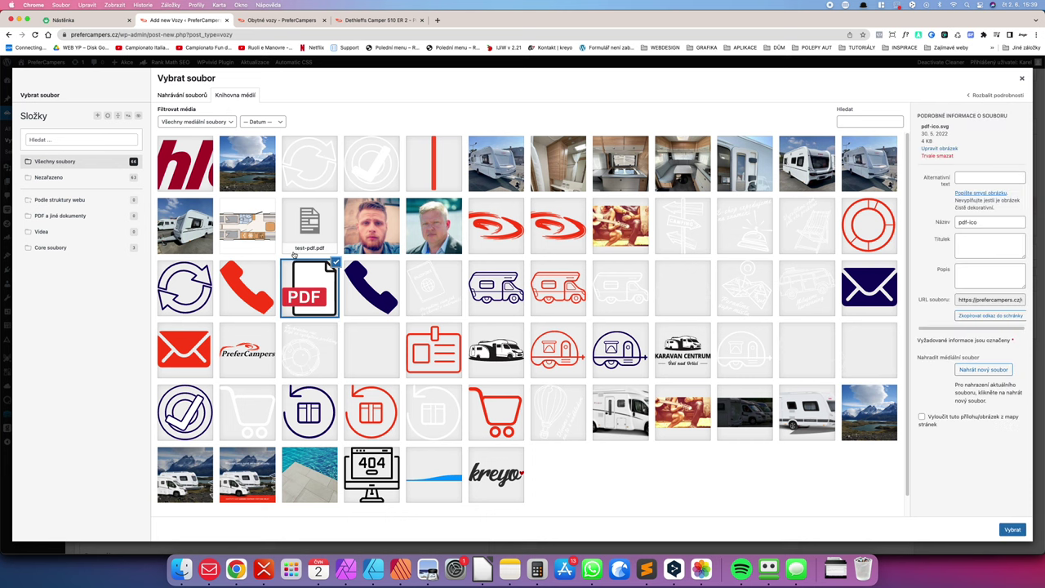
pyautogui.click(316, 224)
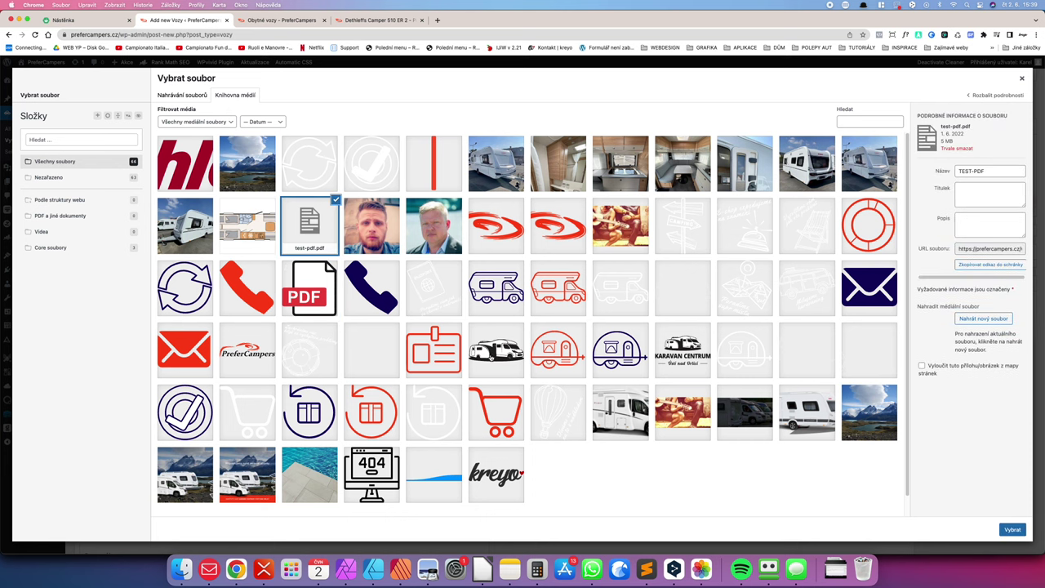
pyautogui.click(1013, 529)
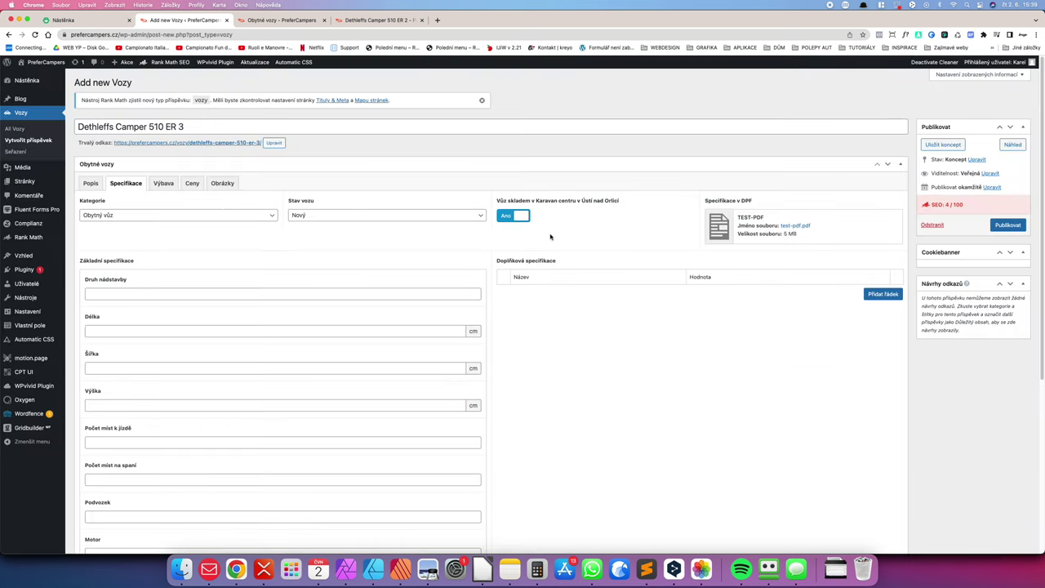
# Step: Look through the new vehicle's basic specification fields and place the cursor in Druh nádstavby
pyautogui.scroll(-2, 188, 253)
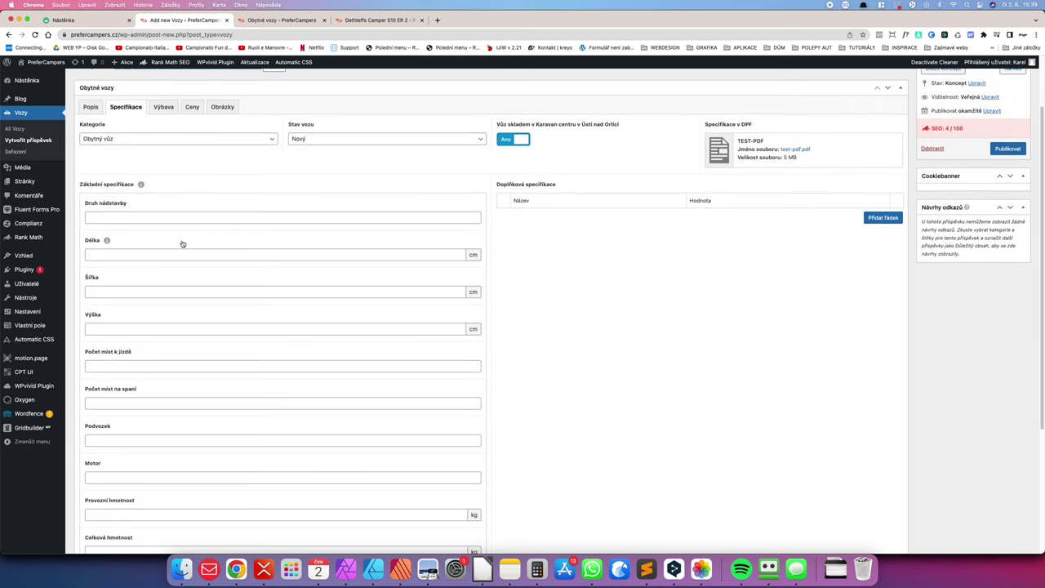
pyautogui.scroll(-2, 183, 243)
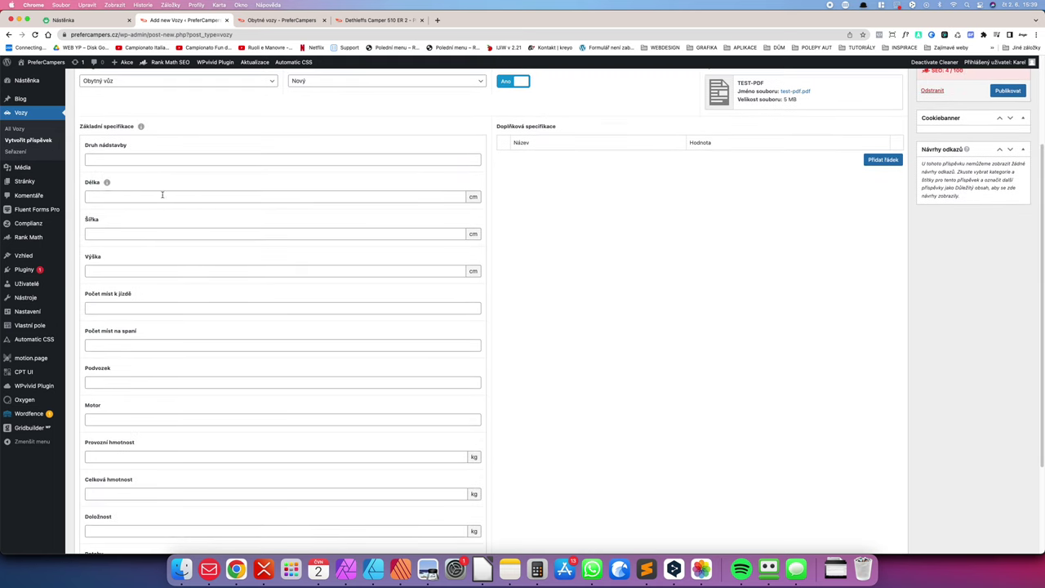
pyautogui.scroll(-3, 162, 194)
pyautogui.scroll(4, 157, 253)
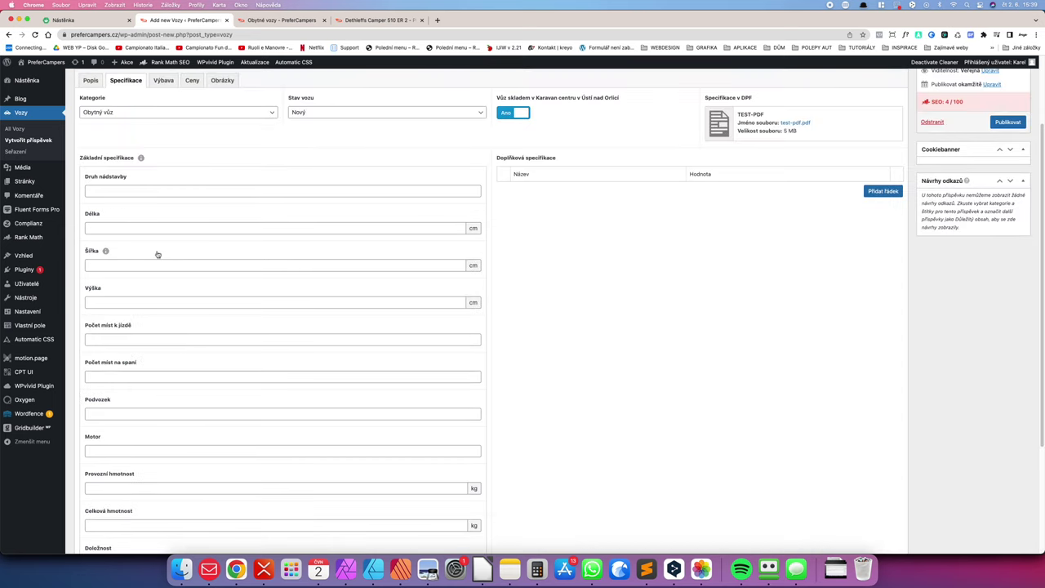
pyautogui.scroll(-2, 157, 254)
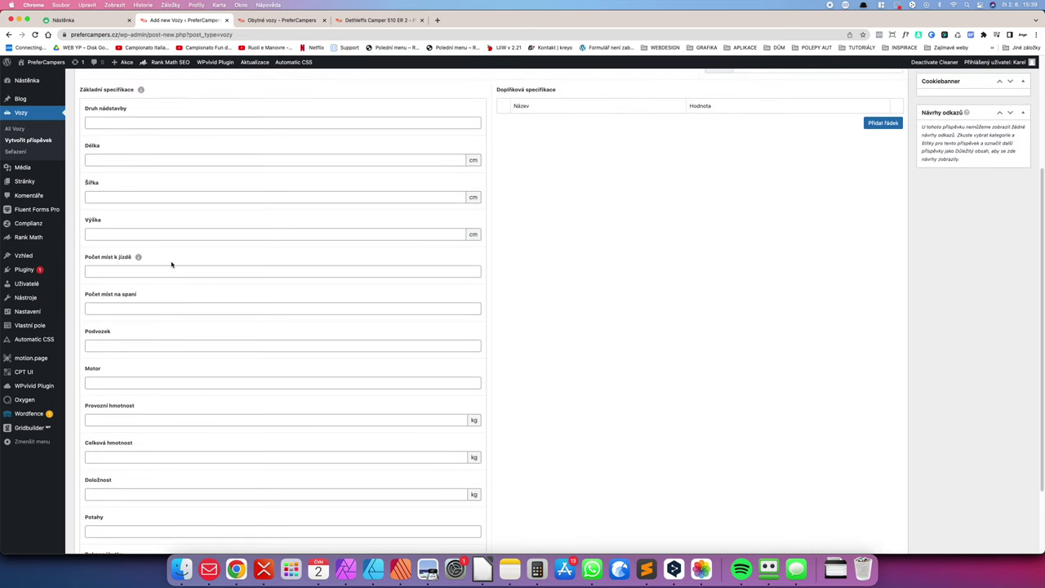
pyautogui.scroll(2, 171, 263)
pyautogui.click(127, 189)
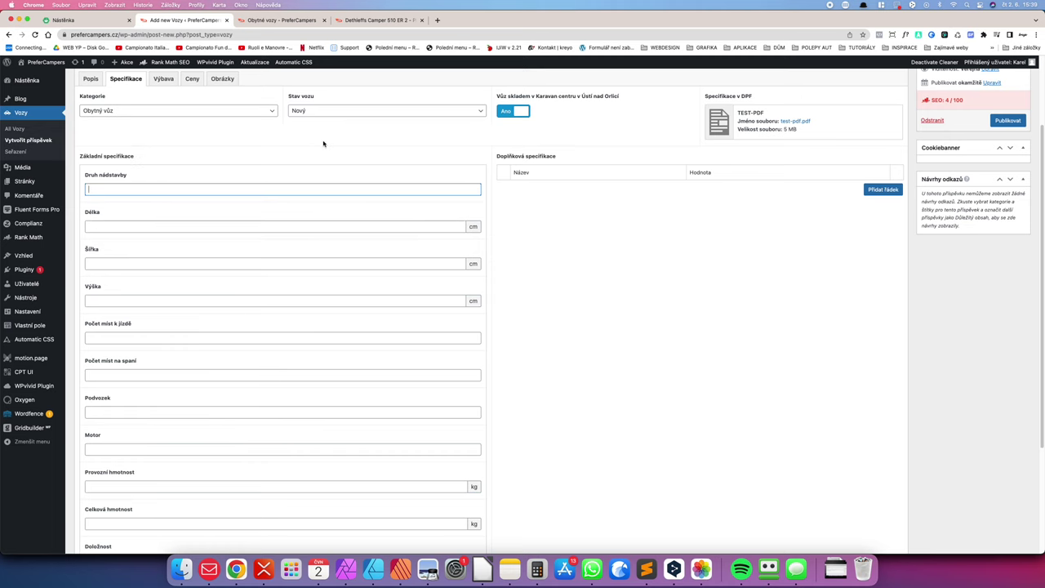
# Step: Examine the specification table on the Dethleffs Camper 510 ER 2 page, especially Počet míst na spaní and the value of Další bod na víc
pyautogui.click(377, 20)
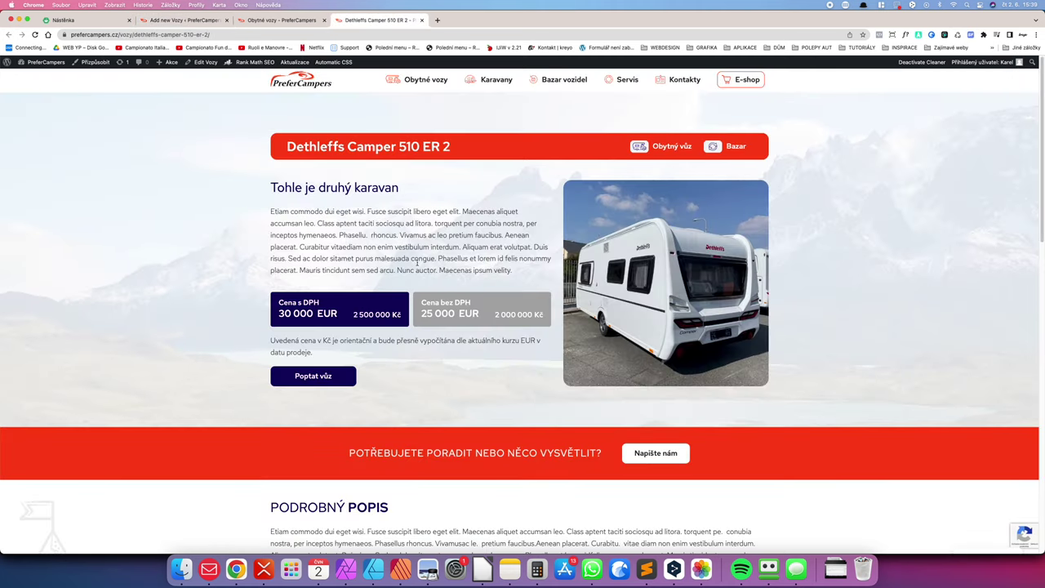
pyautogui.scroll(-5, 418, 262)
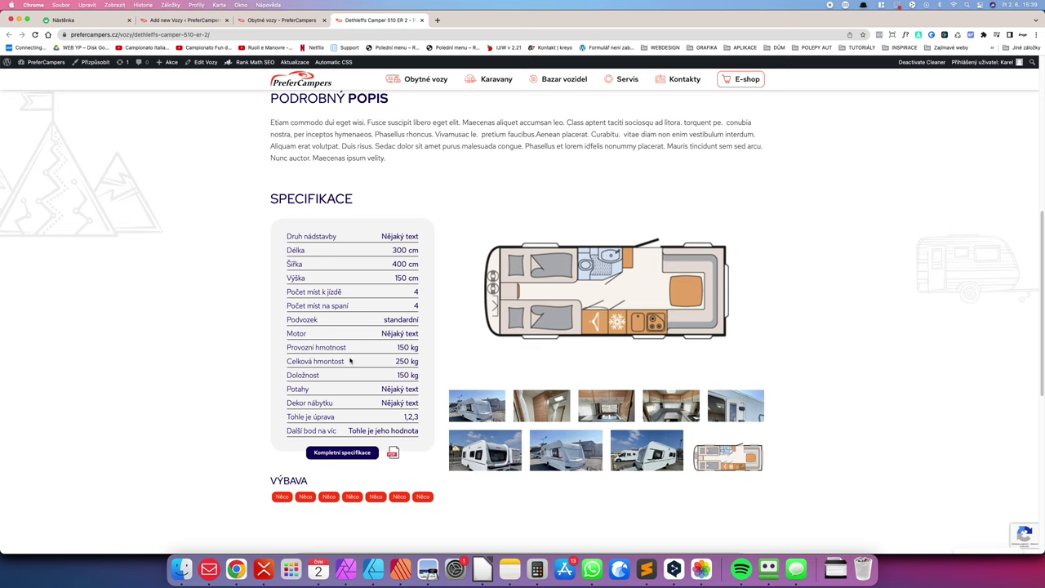
pyautogui.tripleClick(339, 306)
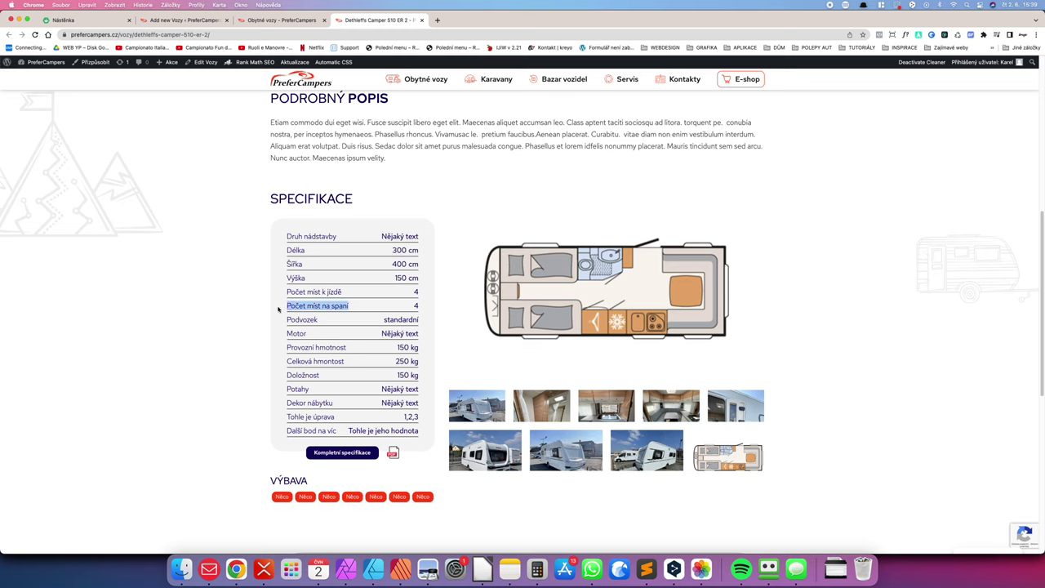
pyautogui.click(351, 307)
pyautogui.tripleClick(276, 309)
pyautogui.click(350, 309)
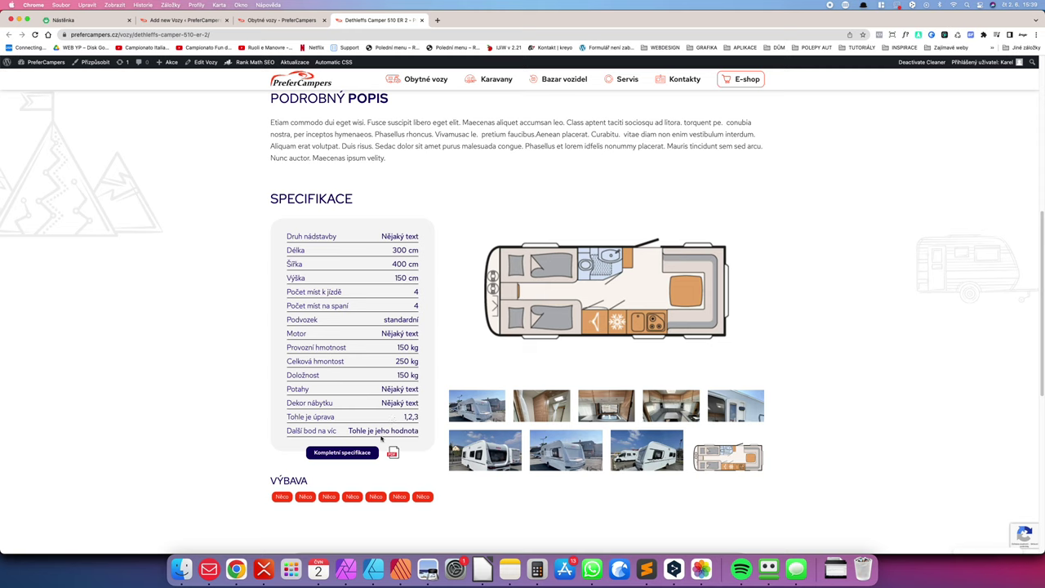
pyautogui.moveTo(348, 430); pyautogui.dragTo(436, 436)
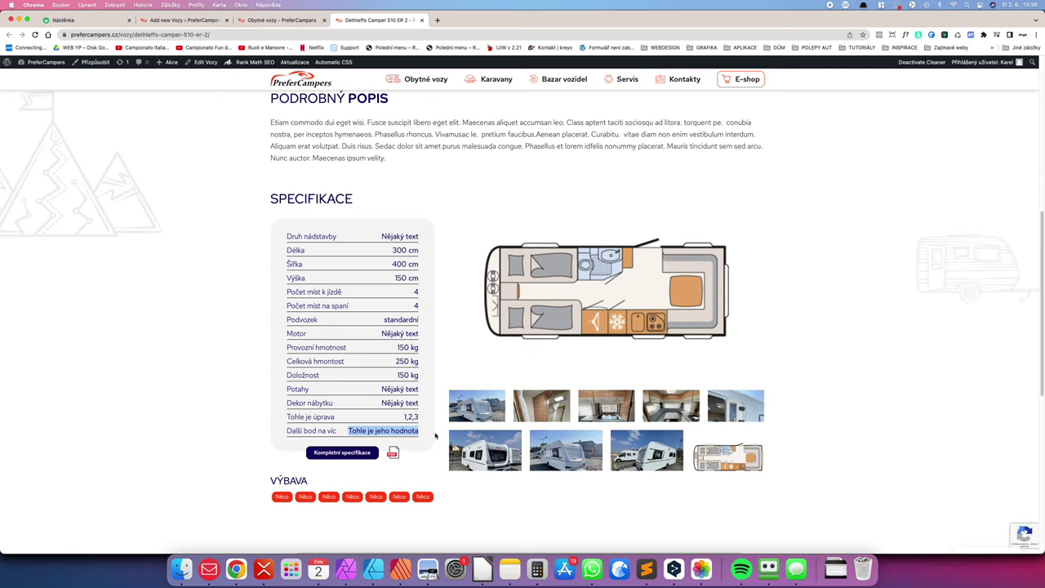
pyautogui.click(394, 430)
# Step: Preview the vehicle page in Hoverify's responsive view and check how the Další bod na víc value wraps on the iPhone SE
pyautogui.rightClick(468, 358)
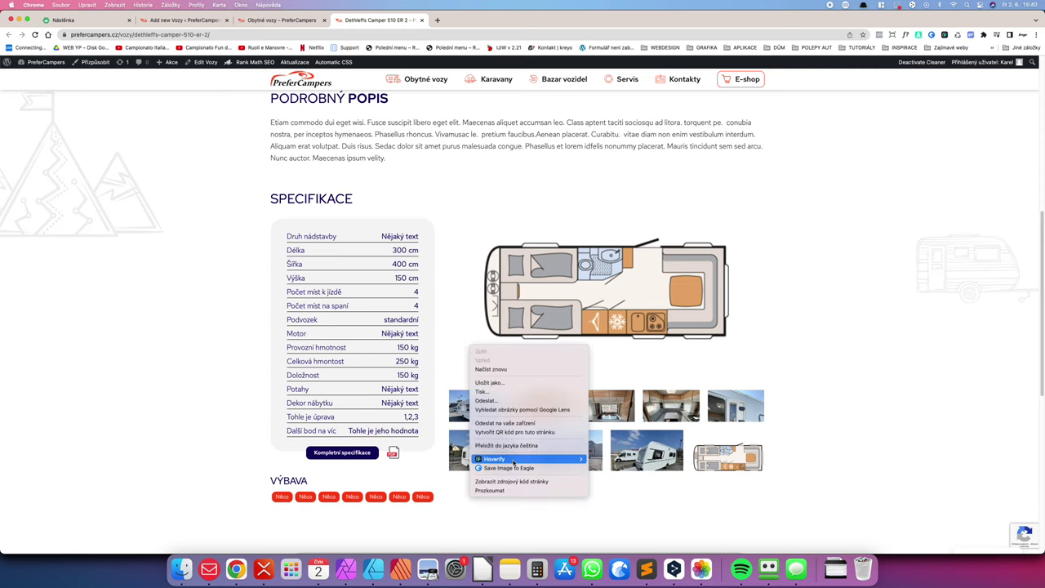
pyautogui.moveTo(539, 459)
pyautogui.click(616, 477)
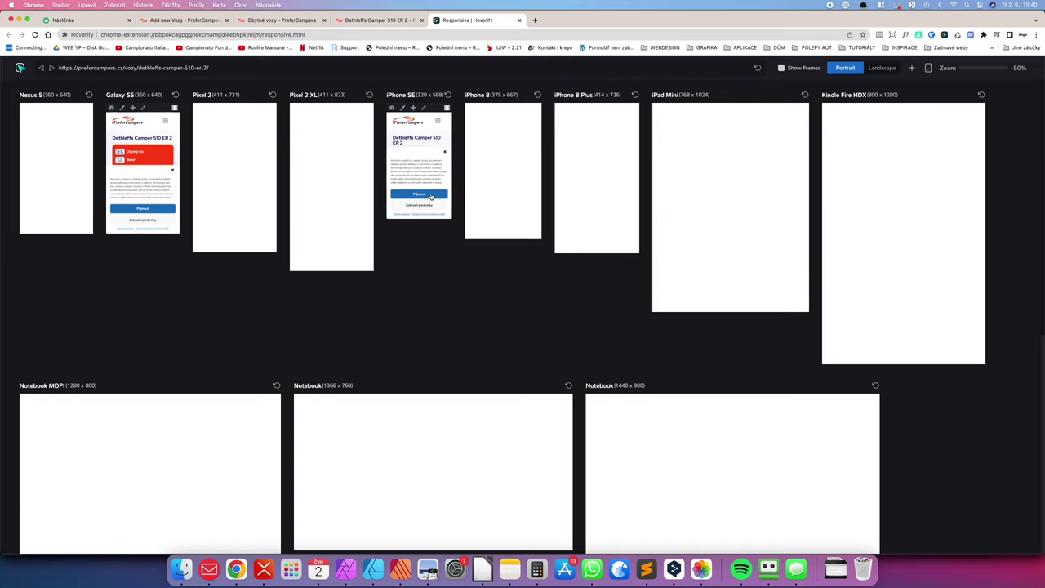
pyautogui.scroll(-5, 425, 166)
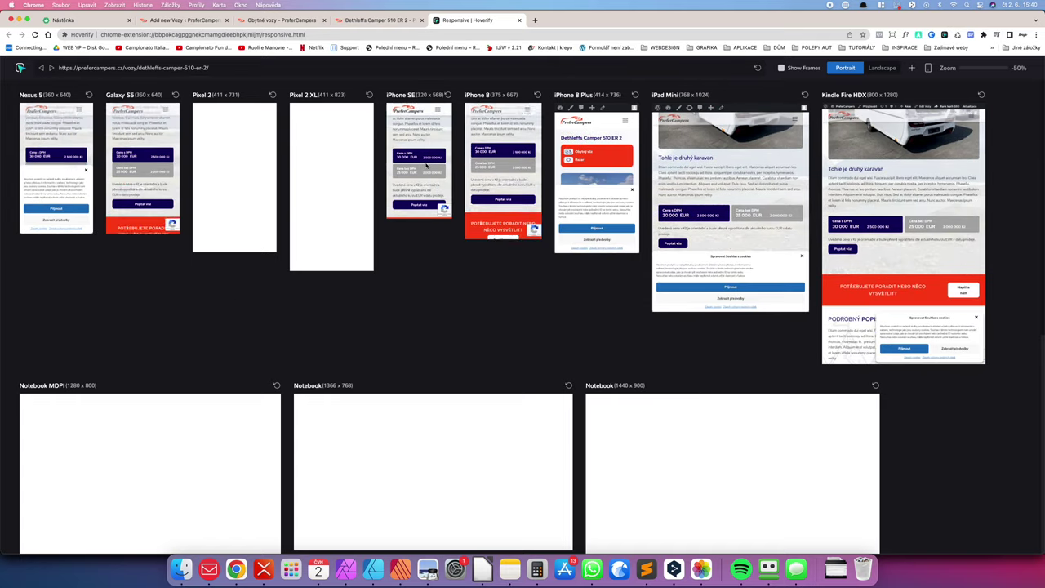
pyautogui.scroll(-10, 425, 166)
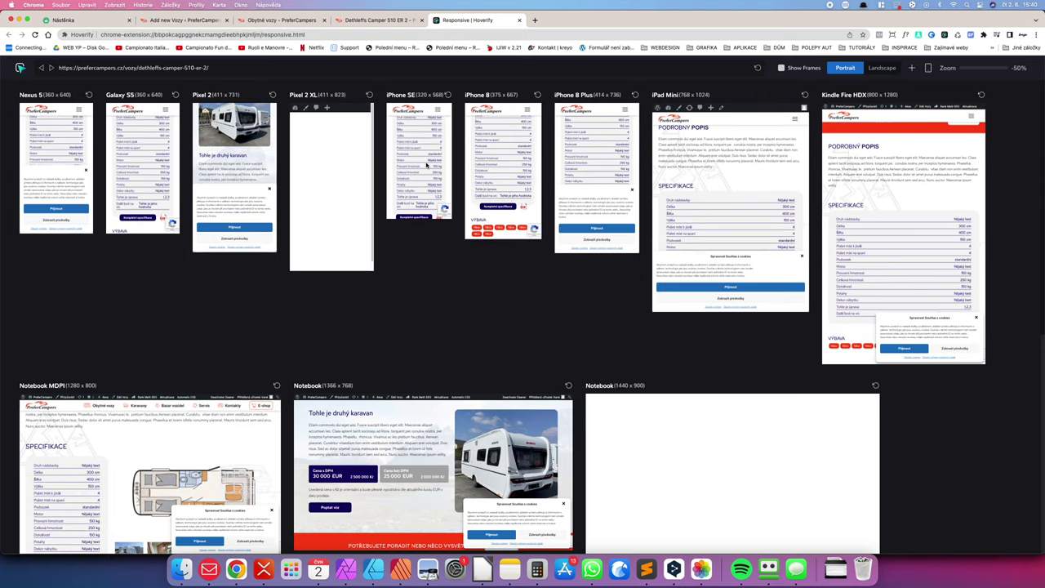
pyautogui.scroll(-2, 426, 166)
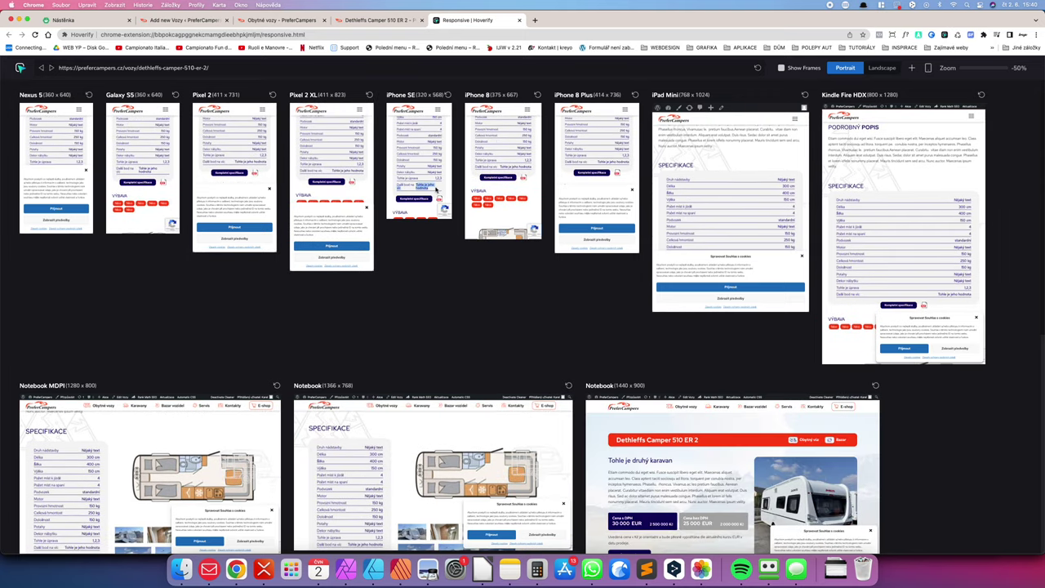
pyautogui.click(432, 189)
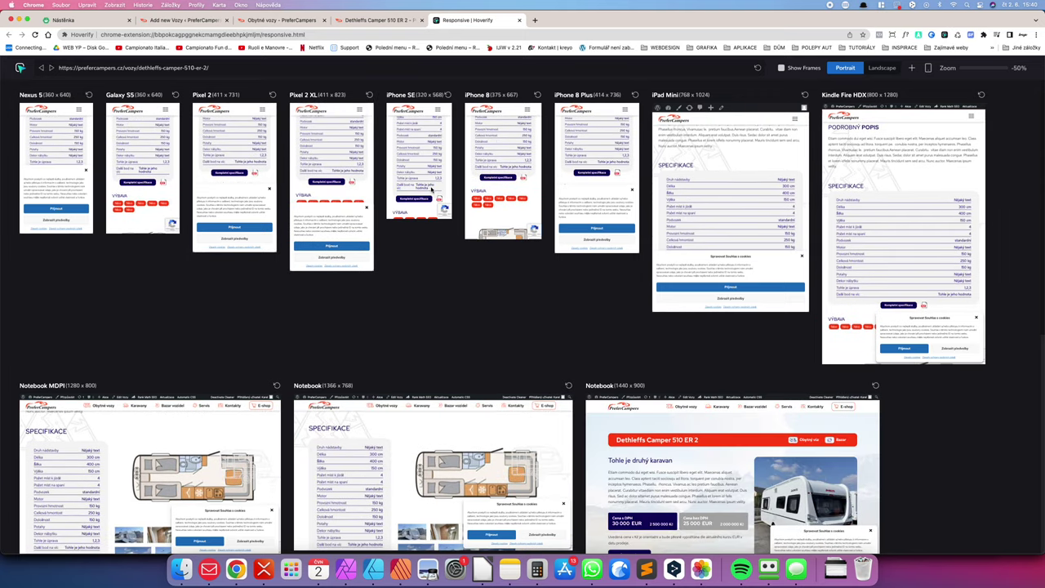
pyautogui.moveTo(436, 196); pyautogui.dragTo(420, 186)
pyautogui.click(420, 186)
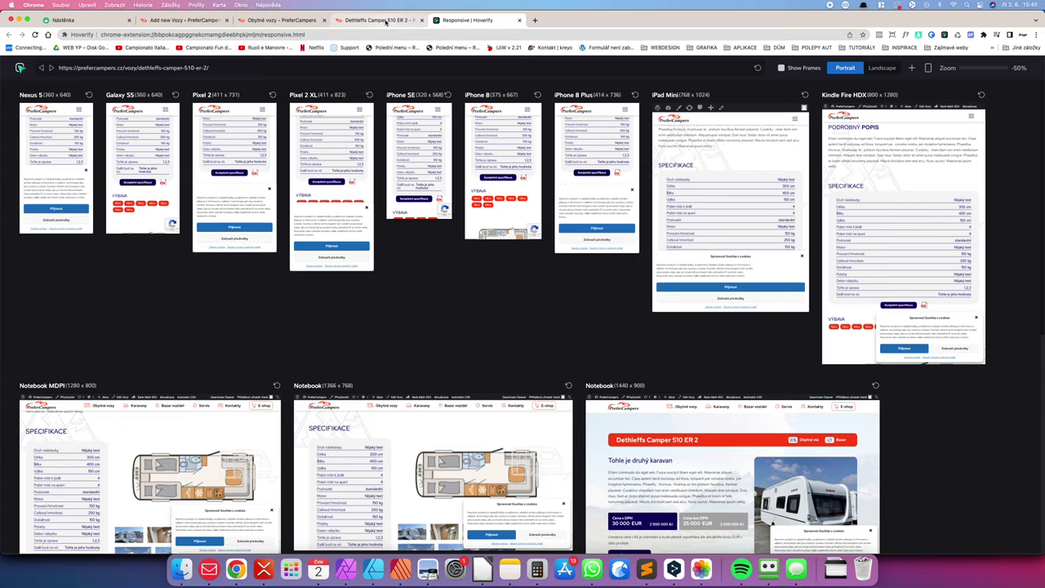
# Step: Go back to the Dethleffs Camper 510 ER 2 page and review its detailed description, specification table and Výbava section
pyautogui.click(384, 21)
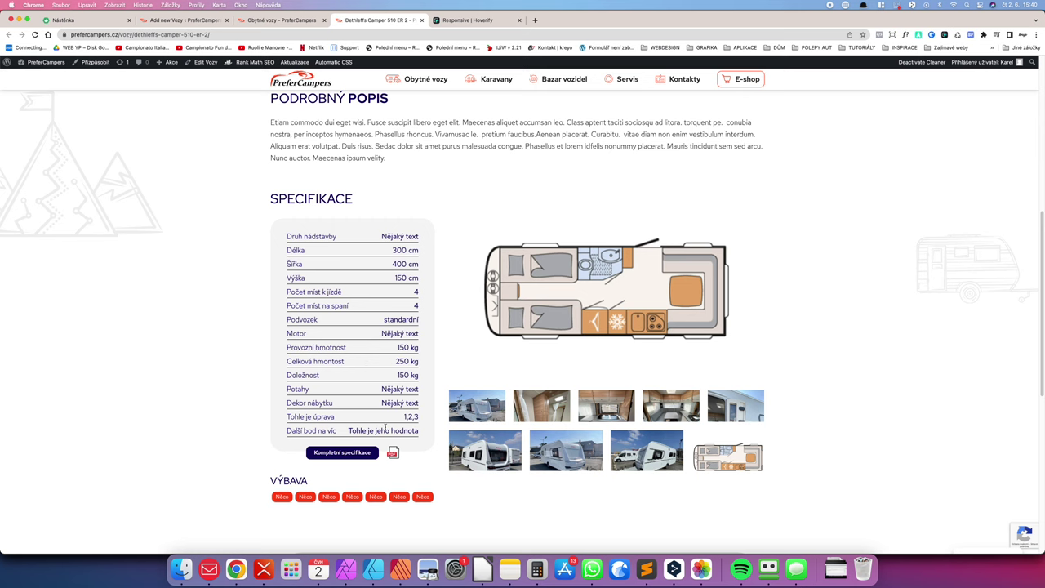
pyautogui.scroll(5, 384, 427)
pyautogui.moveTo(271, 368); pyautogui.dragTo(415, 420)
pyautogui.click(415, 411)
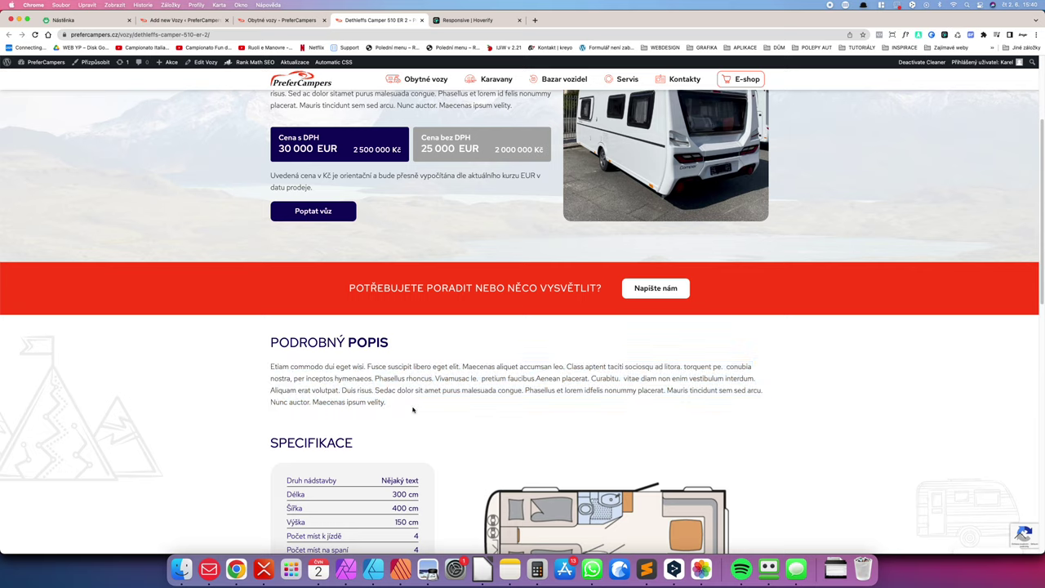
pyautogui.scroll(-3, 449, 420)
pyautogui.scroll(-3, 446, 395)
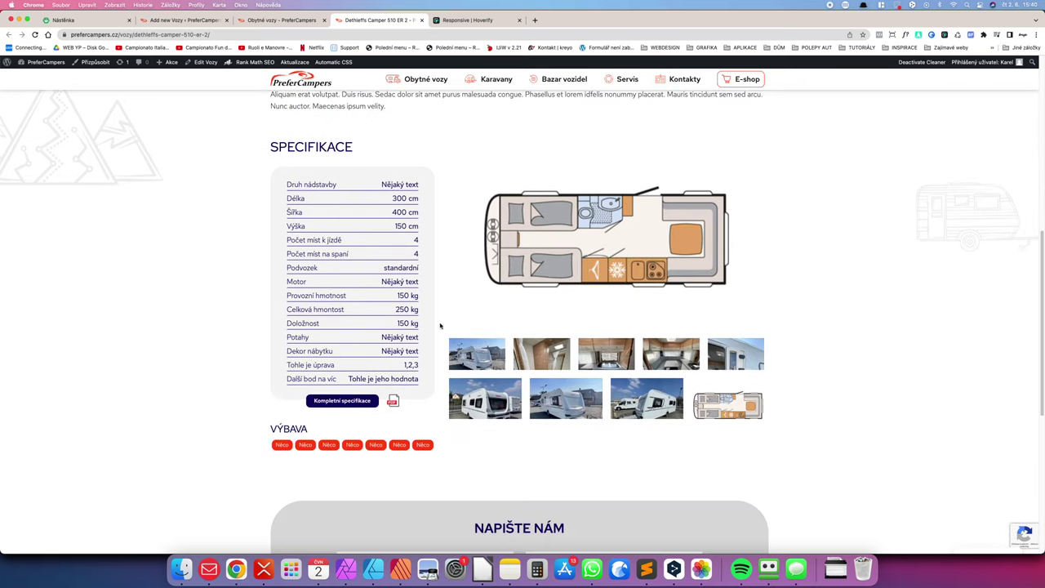
pyautogui.scroll(-2, 275, 441)
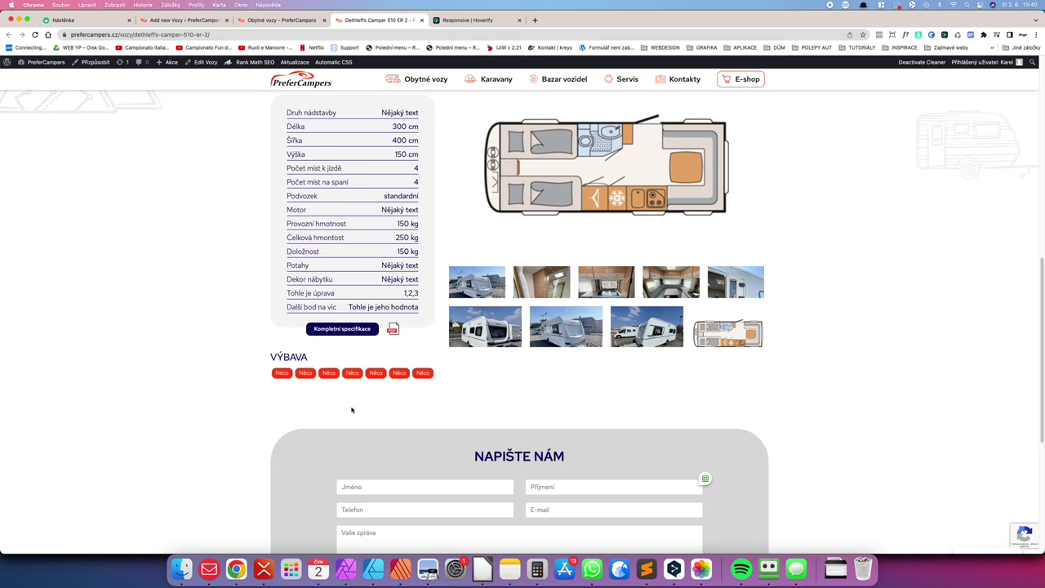
pyautogui.scroll(2, 453, 380)
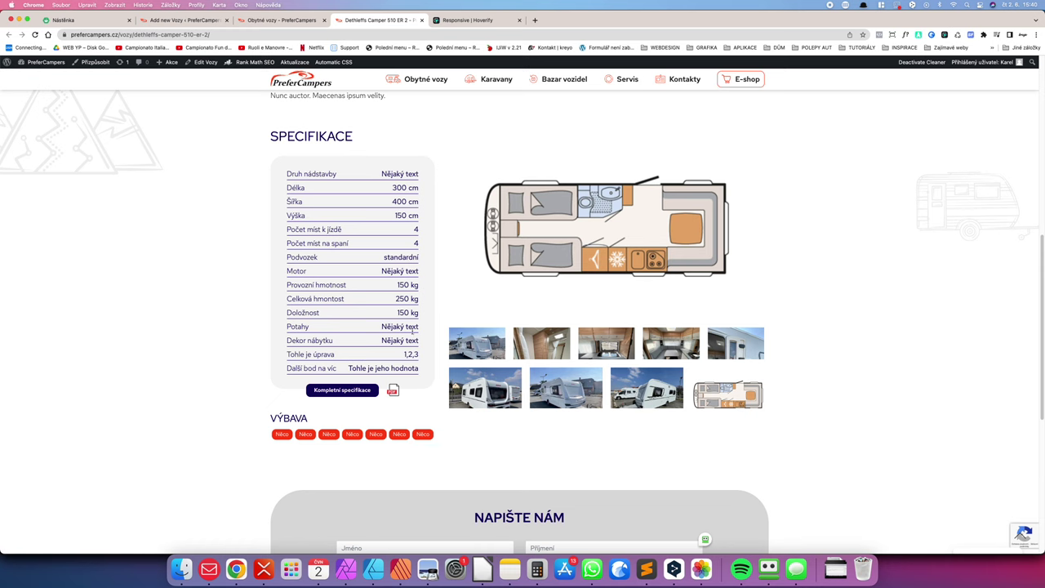
# Step: Return to the new vehicle's edit form and enter "hodnota" for Druh nádstavby and Délka
pyautogui.click(277, 20)
pyautogui.click(184, 19)
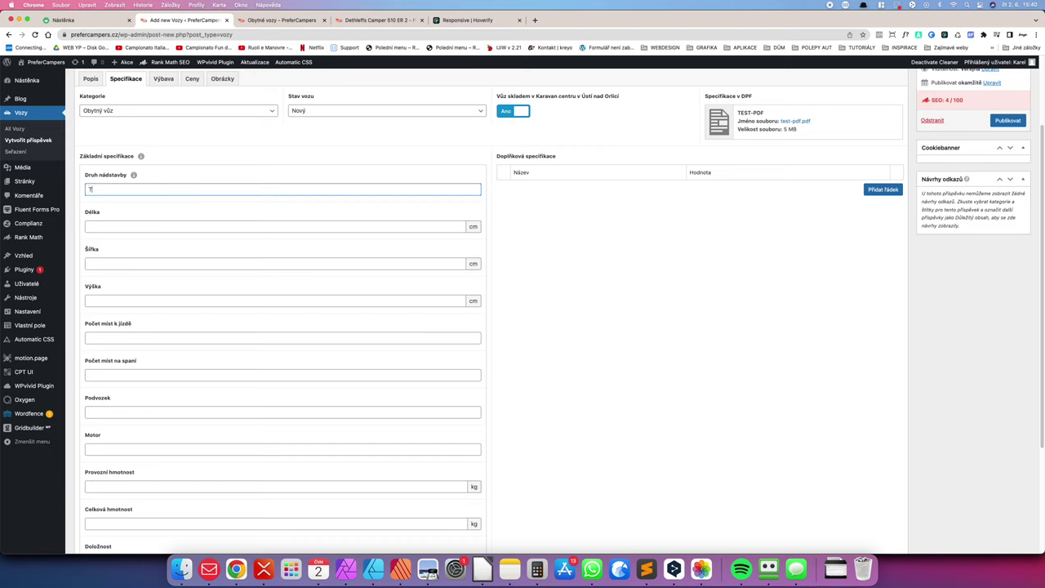
pyautogui.write('Hodno')
pyautogui.press('Delete')
pyautogui.write('h')
pyautogui.doubleClick(131, 188)
pyautogui.hotkey('ctrl', 'c')
pyautogui.click(121, 225)
pyautogui.hotkey('ctrl', 'v')
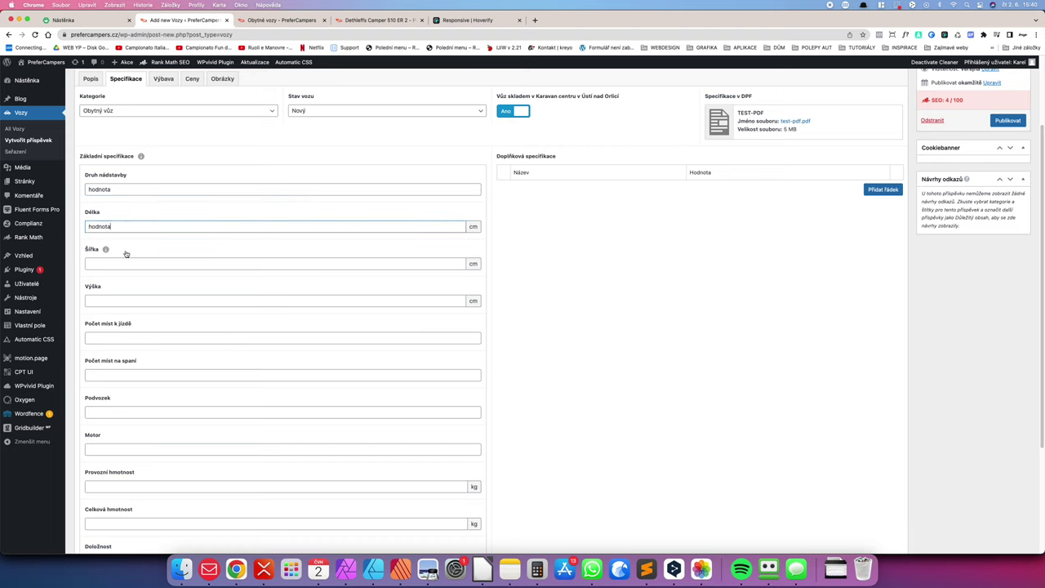
# Step: Fill in Šířka, Výška, Počet míst k jízdě, Počet míst na spaní and Podvozek with "hodnota"
pyautogui.click(124, 263)
pyautogui.hotkey('ctrl', 'v')
pyautogui.click(109, 286)
pyautogui.hotkey('ctrl', 'v')
pyautogui.click(138, 324)
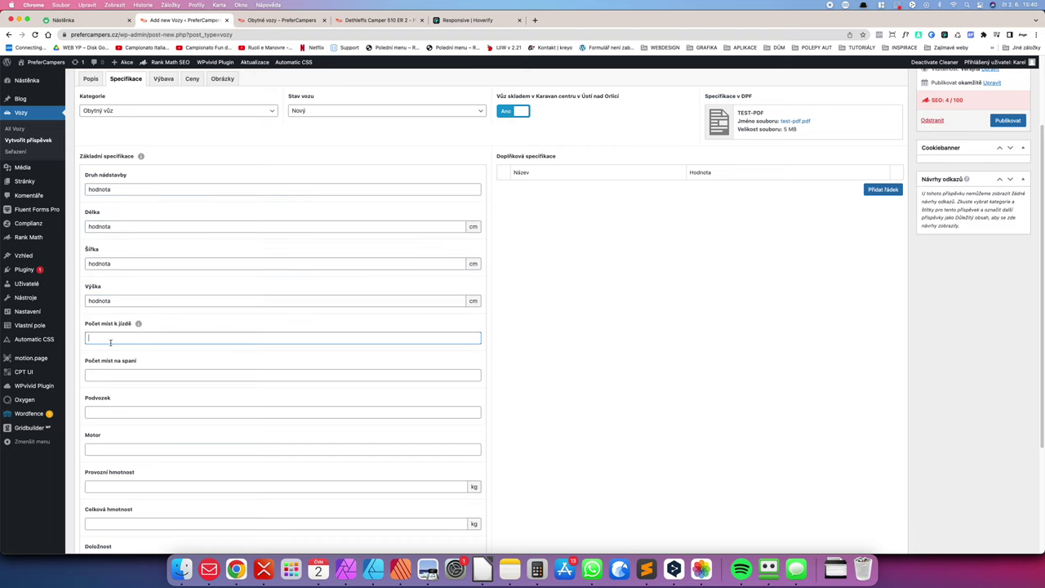
pyautogui.hotkey('ctrl', 'v')
pyautogui.click(111, 375)
pyautogui.hotkey('ctrl', 'v')
pyautogui.click(113, 412)
pyautogui.hotkey('ctrl', 'v')
# Step: Enter "hodnota" for Motor, Provozní hmotnost, Celková hmotnost and Doložnost
pyautogui.scroll(-3, 119, 343)
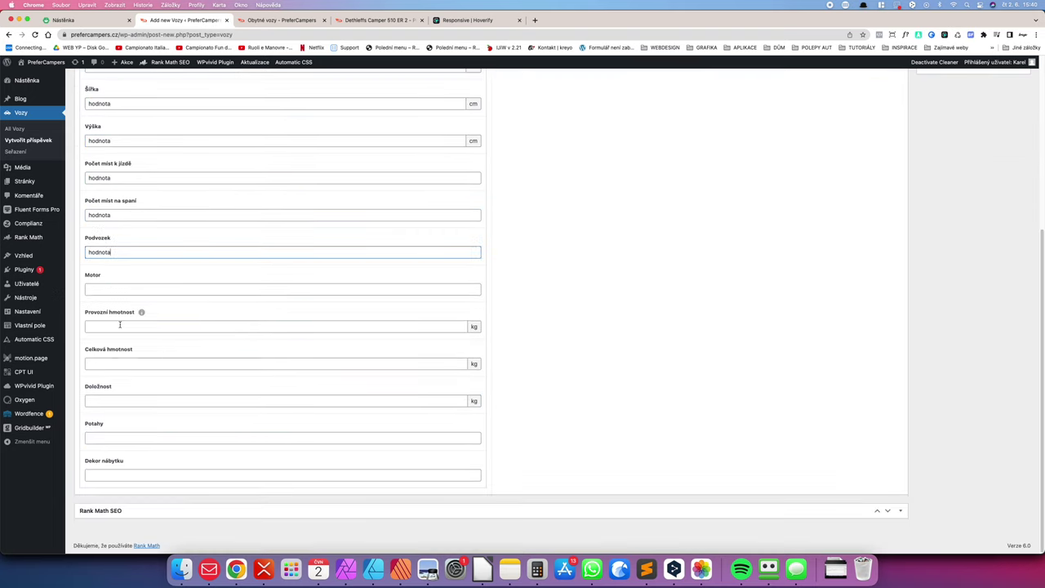
pyautogui.click(99, 287)
pyautogui.hotkey('ctrl', 'v')
pyautogui.click(114, 330)
pyautogui.hotkey('ctrl', 'v')
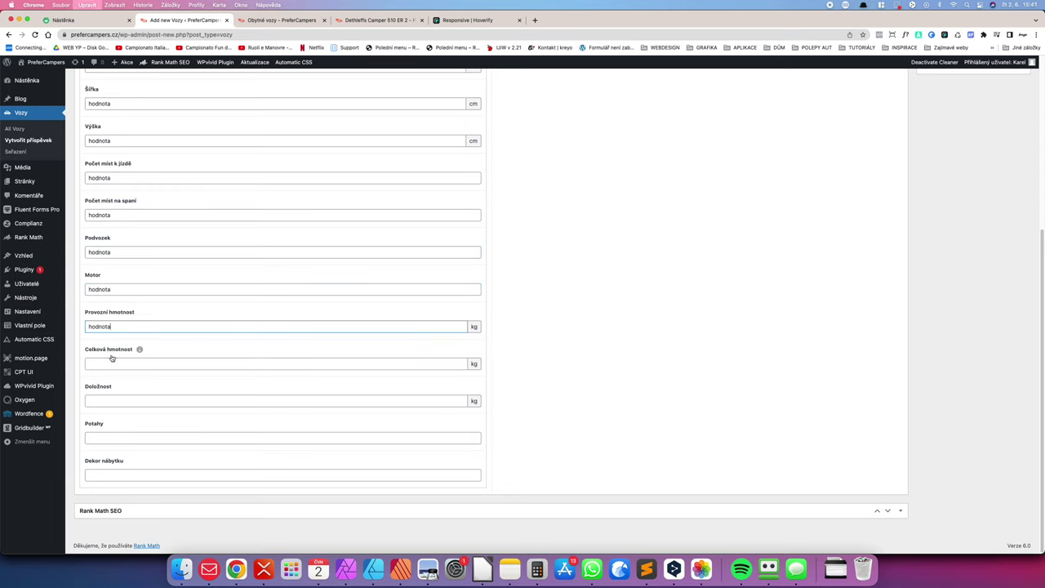
pyautogui.click(113, 363)
pyautogui.hotkey('ctrl', 'v')
pyautogui.click(105, 399)
pyautogui.hotkey('ctrl', 'v')
# Step: Enter "hodnota" for Potahy and Dekor nábytku to complete the basic specification
pyautogui.click(100, 439)
pyautogui.hotkey('ctrl', 'v')
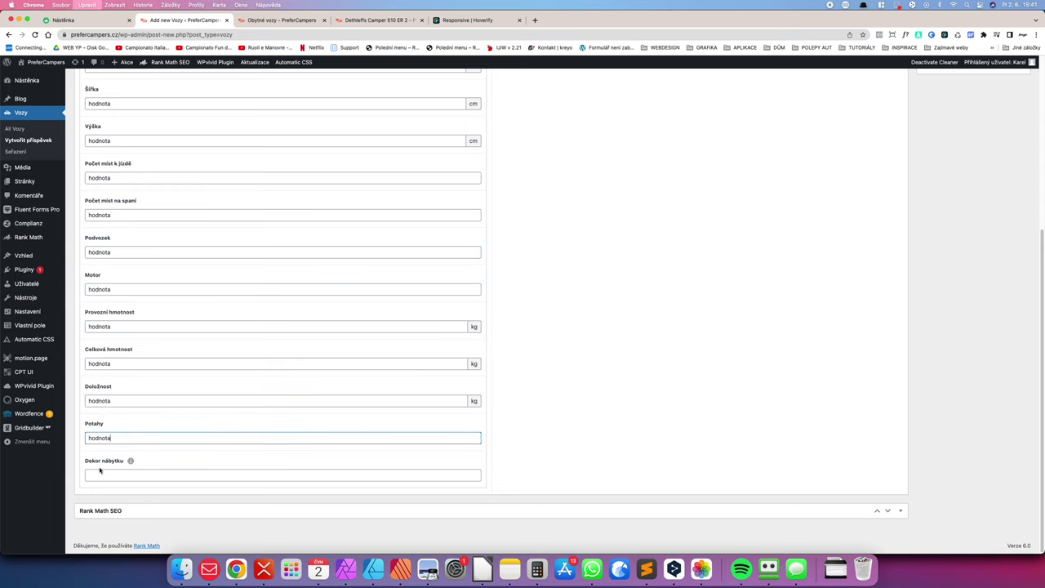
pyautogui.click(115, 469)
pyautogui.hotkey('ctrl', 'v')
# Step: Publish the Dethleffs Camper 510 ER 3 vehicle and open the site's Obytné vozy listing filtered to Obytný vůz
pyautogui.scroll(5, 354, 318)
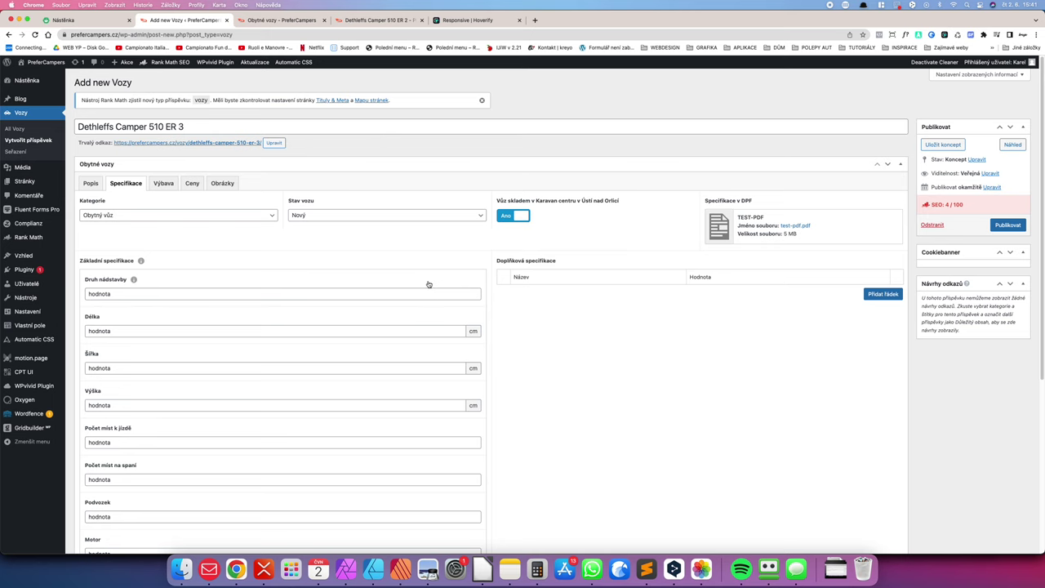
pyautogui.click(1006, 225)
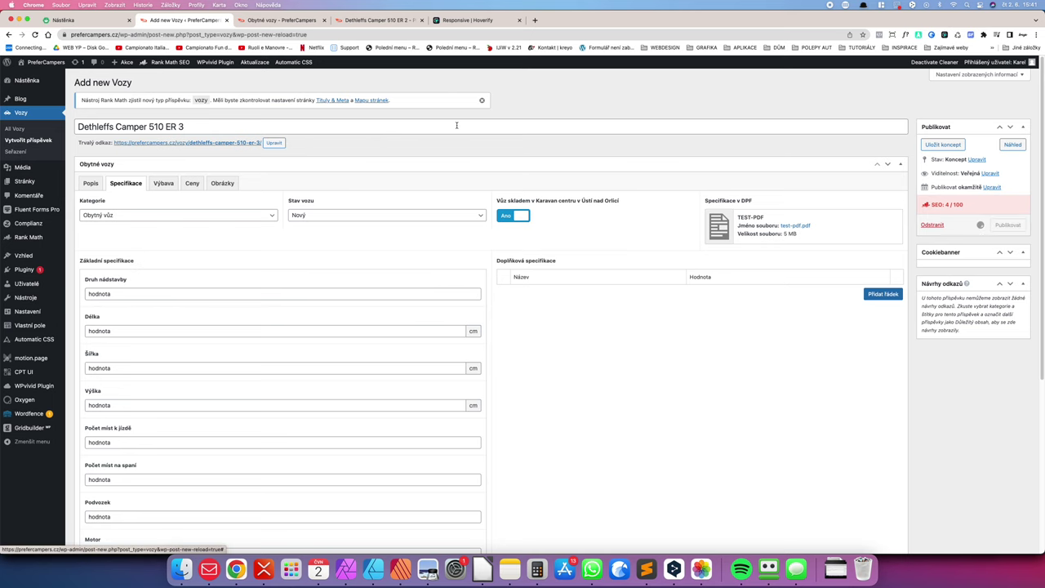
pyautogui.click(376, 20)
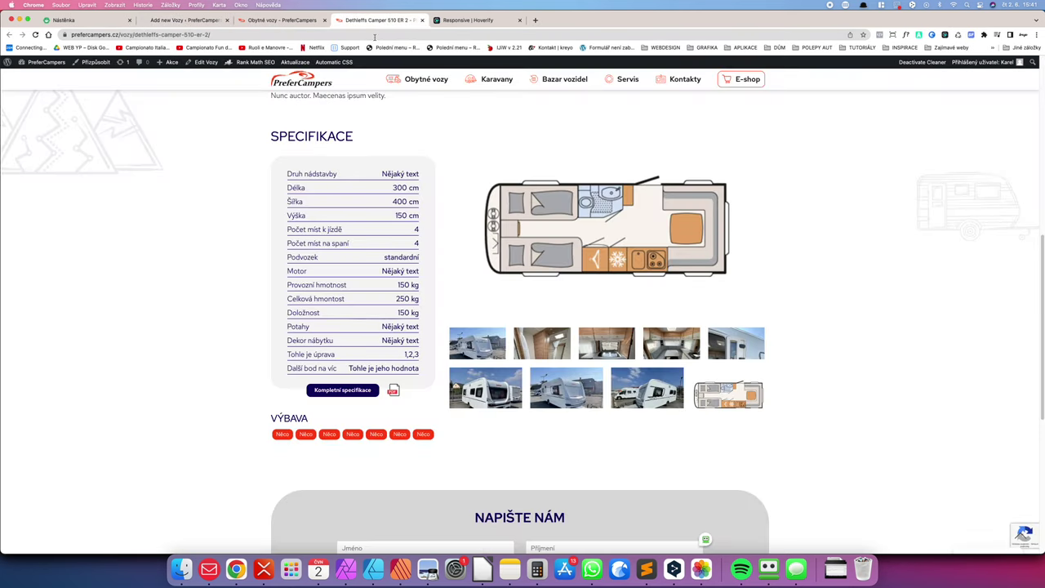
pyautogui.click(419, 78)
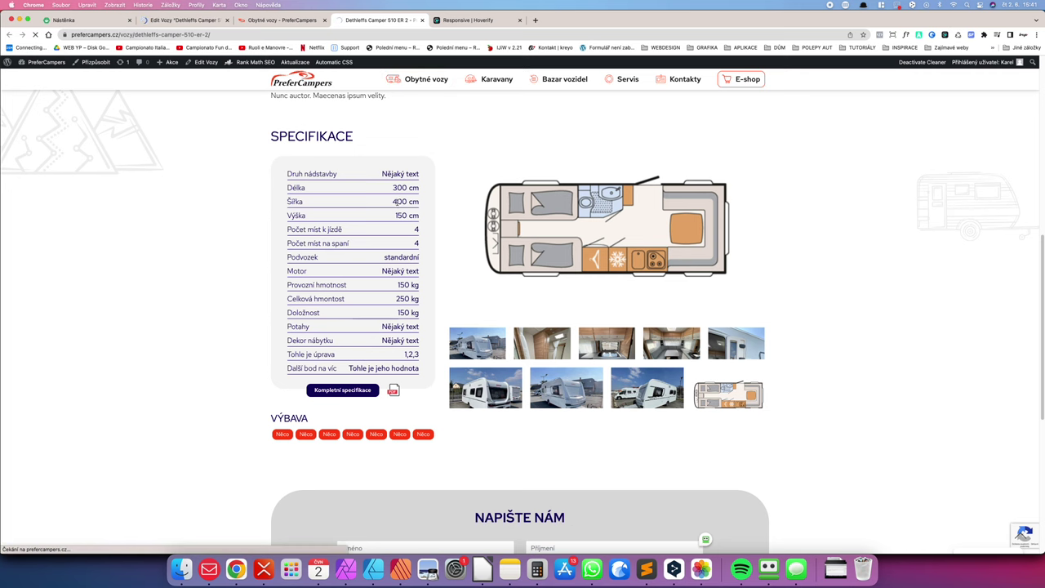
pyautogui.scroll(-2, 364, 217)
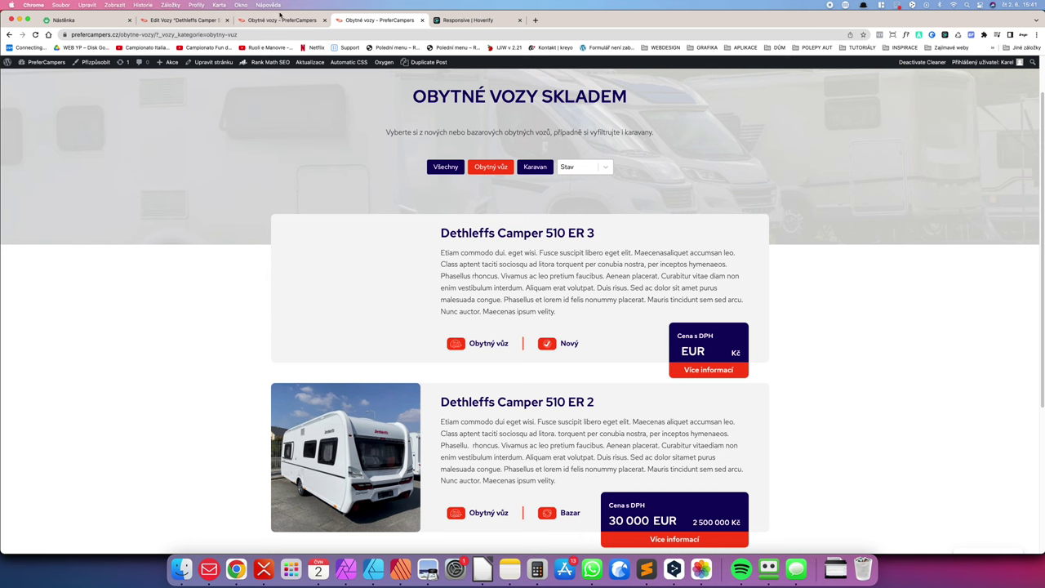
# Step: Check the Obrázky and Specifikace sections of the published vehicle in its editor
pyautogui.click(280, 18)
pyautogui.click(185, 19)
pyautogui.click(222, 206)
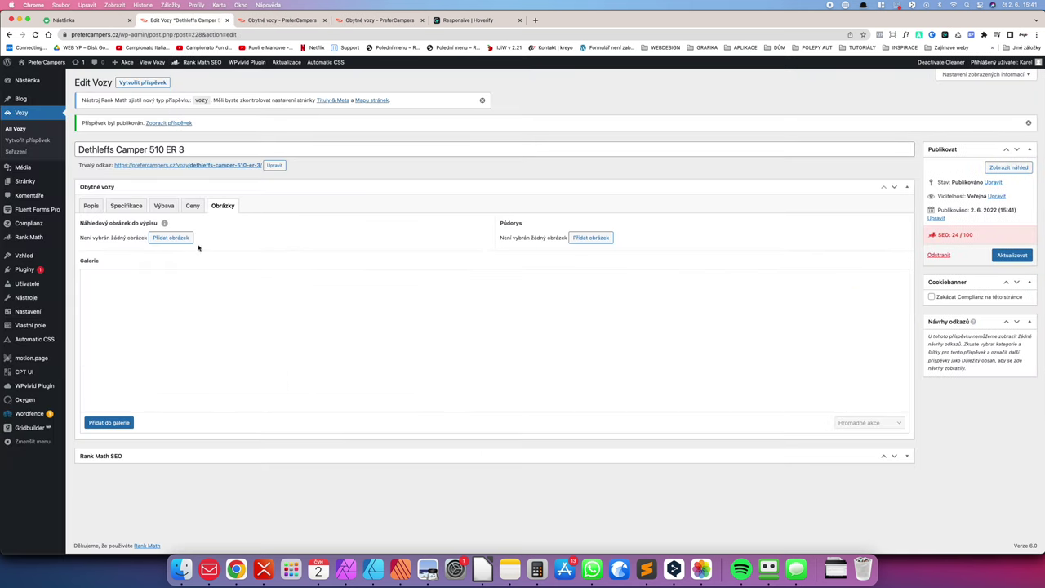
pyautogui.click(128, 208)
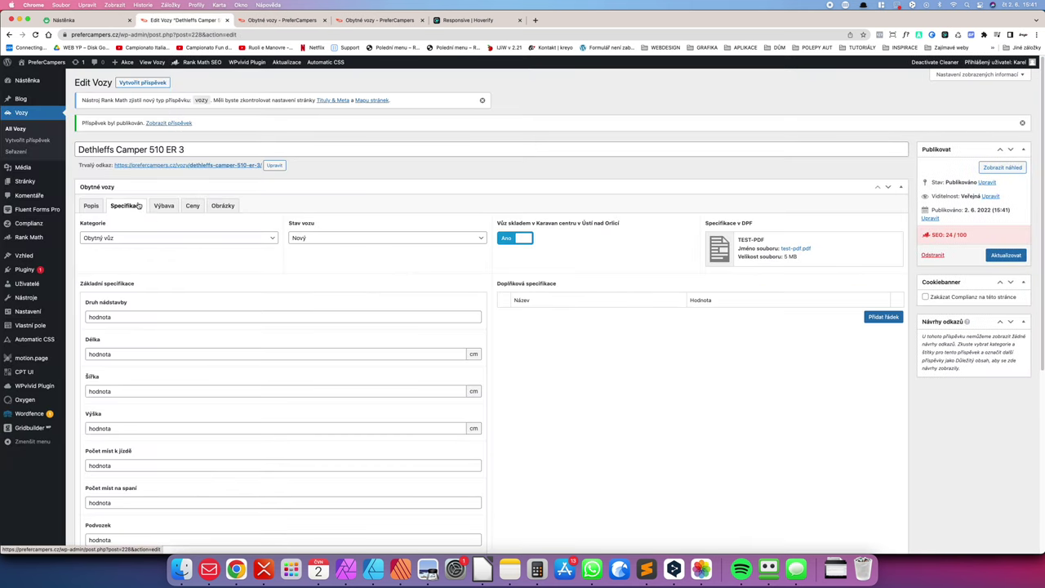
# Step: Open the Dethleffs Camper 510 ER 3 page from the listing and examine the specification values and their cm and kg units
pyautogui.click(340, 20)
pyautogui.click(711, 372)
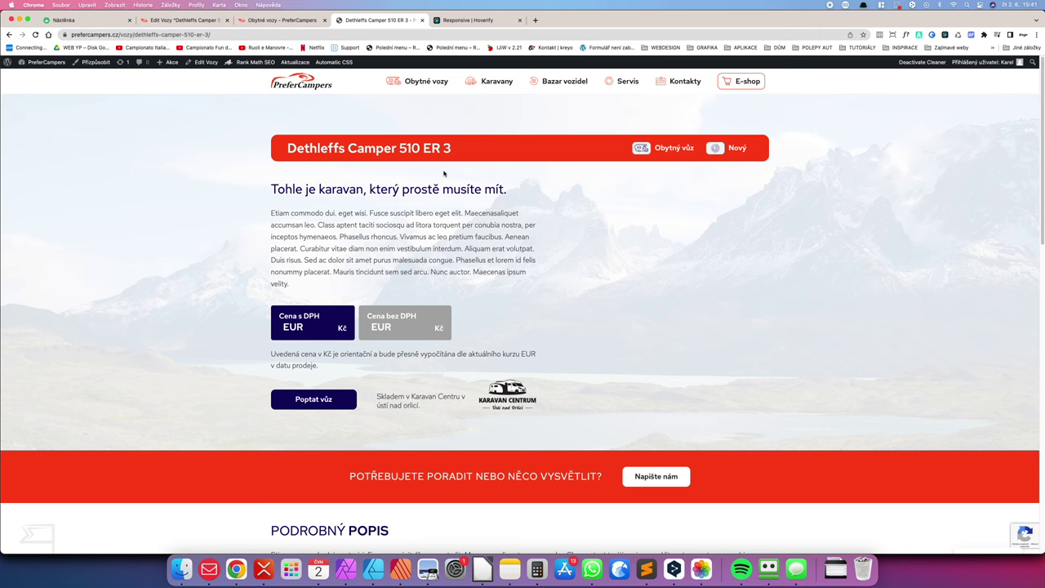
pyautogui.scroll(-5, 656, 432)
pyautogui.scroll(-2, 429, 240)
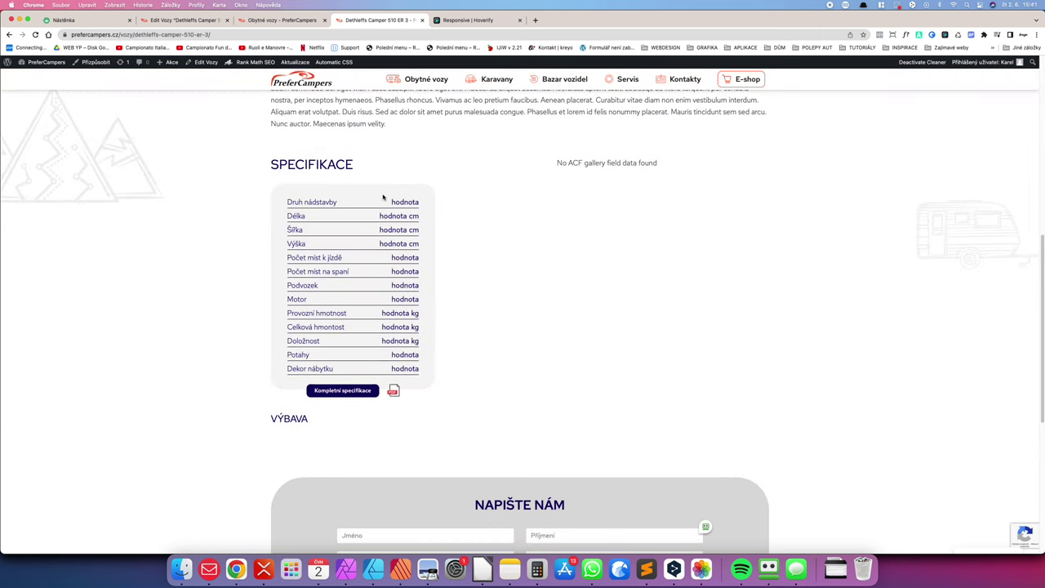
pyautogui.moveTo(389, 202); pyautogui.dragTo(397, 250)
pyautogui.click(414, 325)
pyautogui.moveTo(412, 313); pyautogui.dragTo(420, 326)
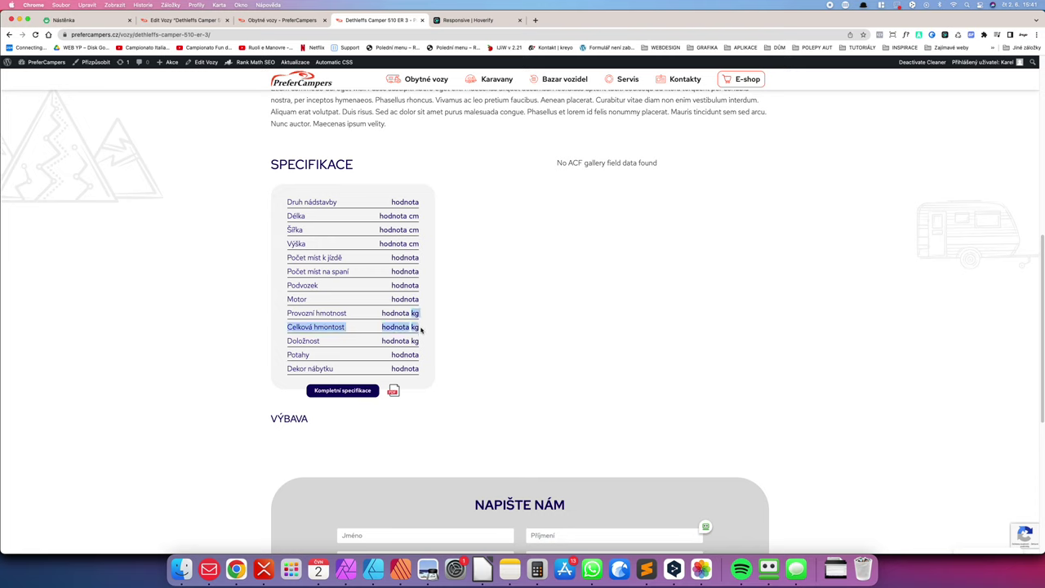
pyautogui.click(422, 337)
pyautogui.moveTo(411, 230); pyautogui.dragTo(420, 245)
pyautogui.click(417, 230)
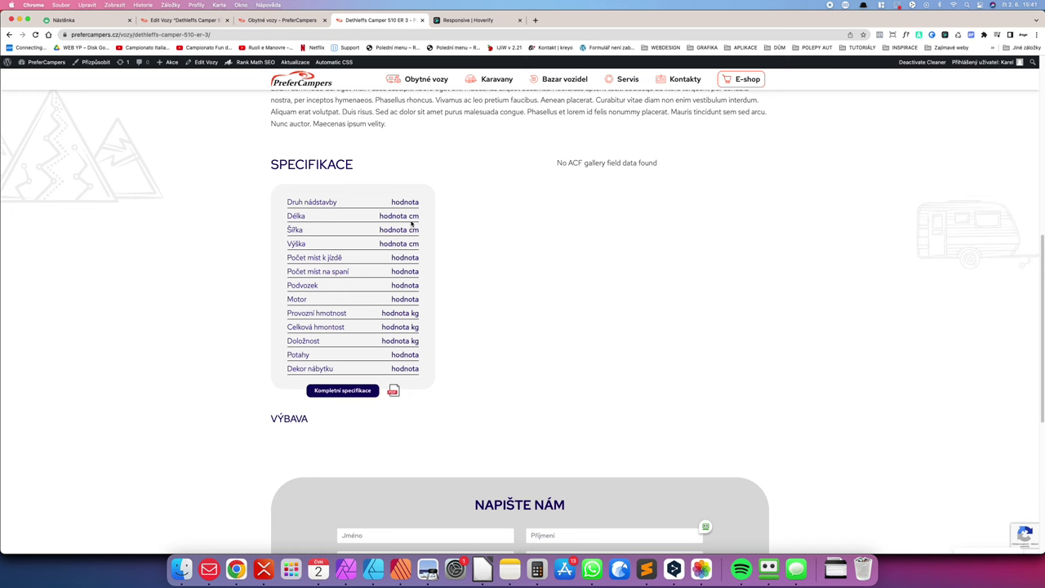
# Step: Clear the vehicle's Výška value, update the vehicle and reload its public page to check the specification table
pyautogui.hotkey('ctrl', 'shift', 'Tab')
pyautogui.click(196, 21)
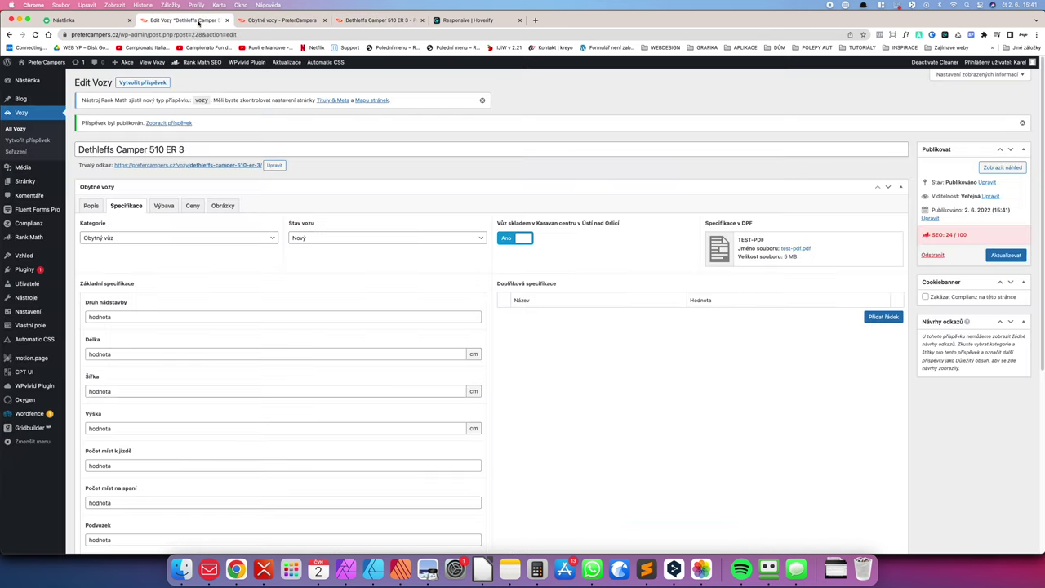
pyautogui.scroll(-2, 149, 339)
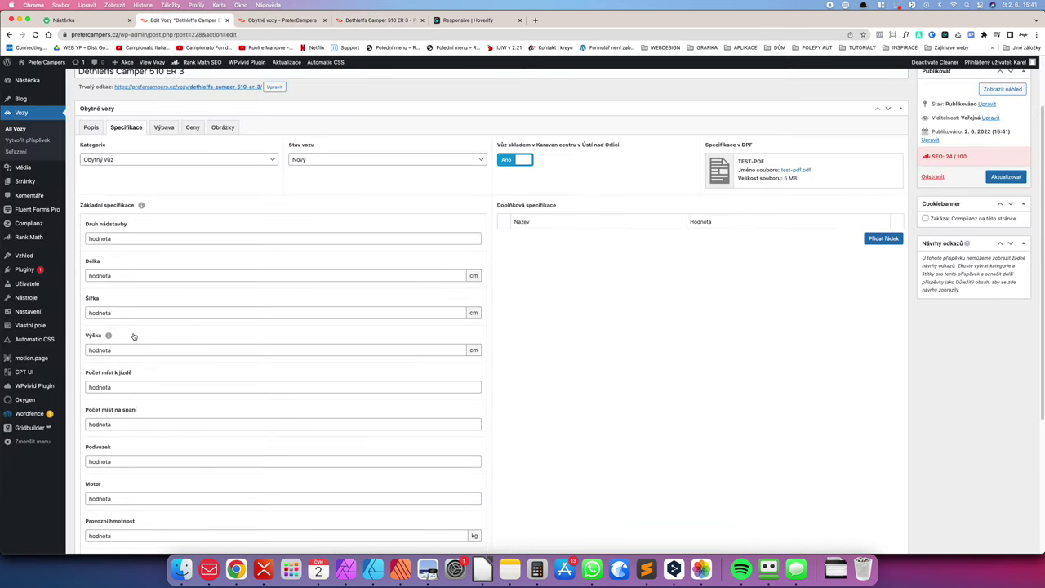
pyautogui.doubleClick(120, 350)
pyautogui.press('BackSpace')
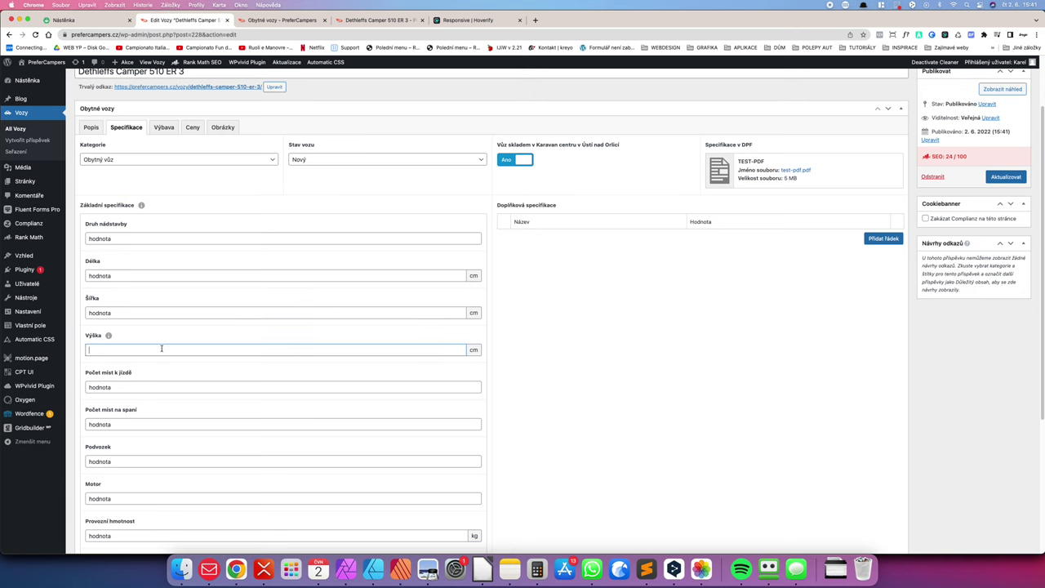
pyautogui.click(994, 177)
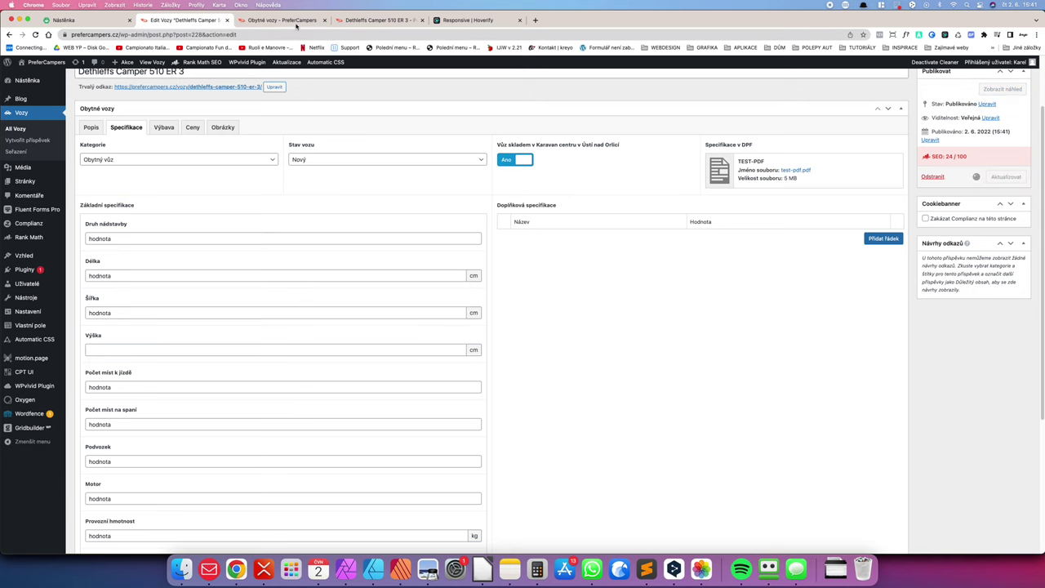
pyautogui.click(372, 20)
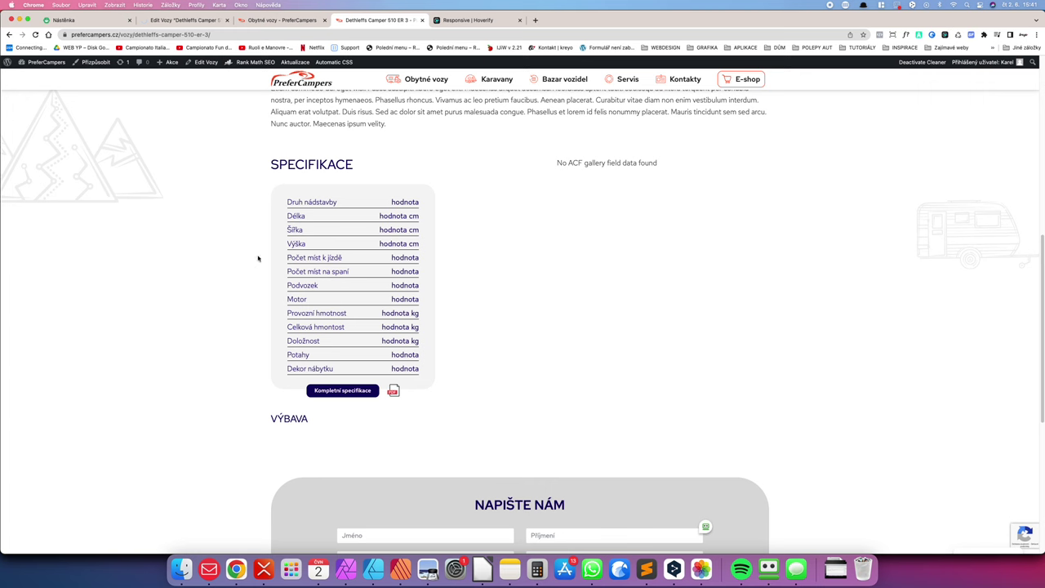
pyautogui.press('super+r')
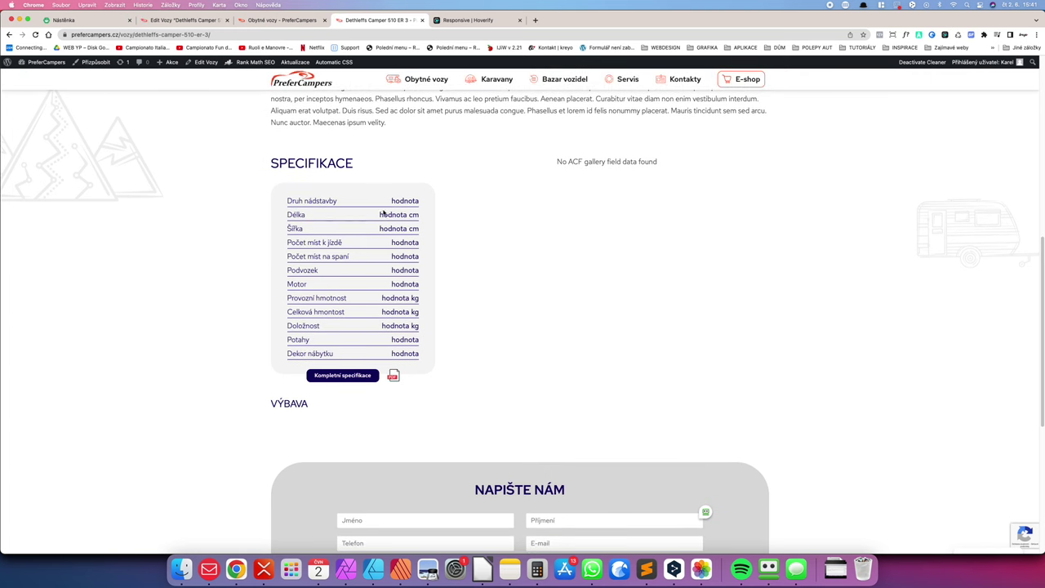
# Step: Set Výška to "-", update the vehicle and check the specification table on its public page
pyautogui.press('super+2')
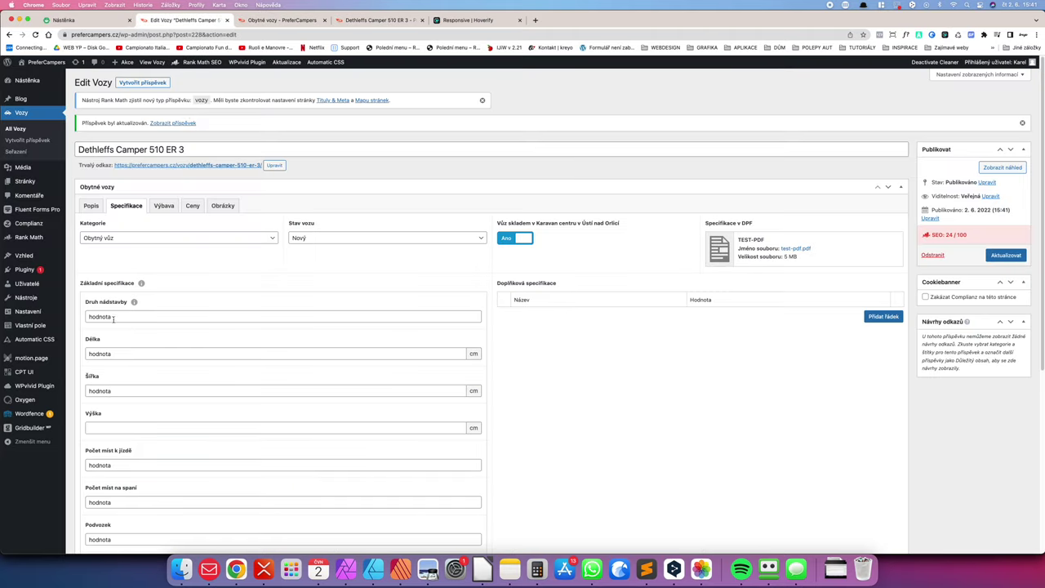
pyautogui.scroll(-3, 100, 372)
pyautogui.scroll(-1, 100, 371)
pyautogui.click(109, 270)
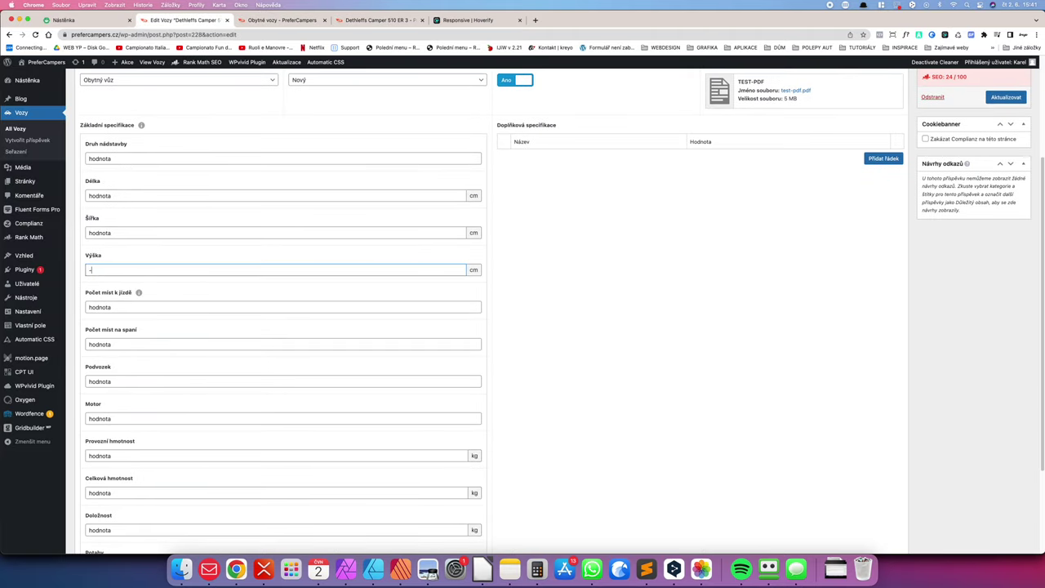
pyautogui.click(1006, 98)
pyautogui.press('super+3')
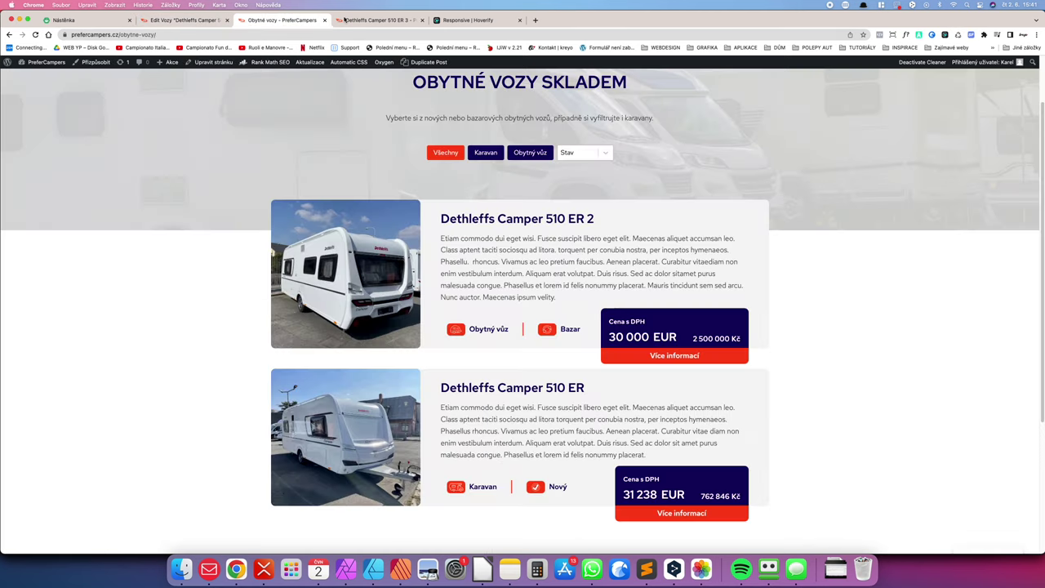
pyautogui.click(344, 19)
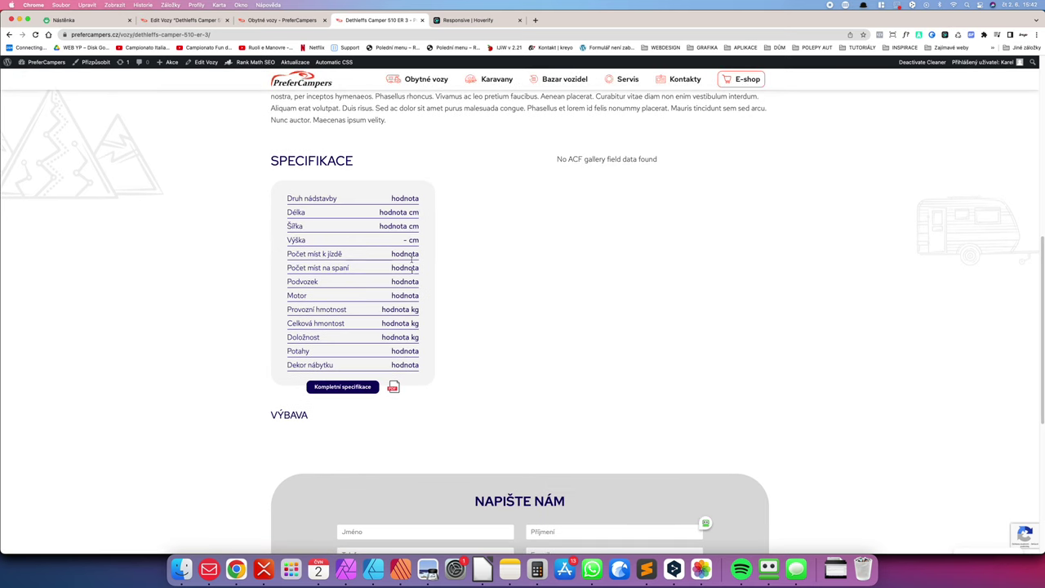
# Step: Remove the dash from Výška, update the vehicle and go back to its public page
pyautogui.click(278, 19)
pyautogui.click(196, 19)
pyautogui.doubleClick(111, 428)
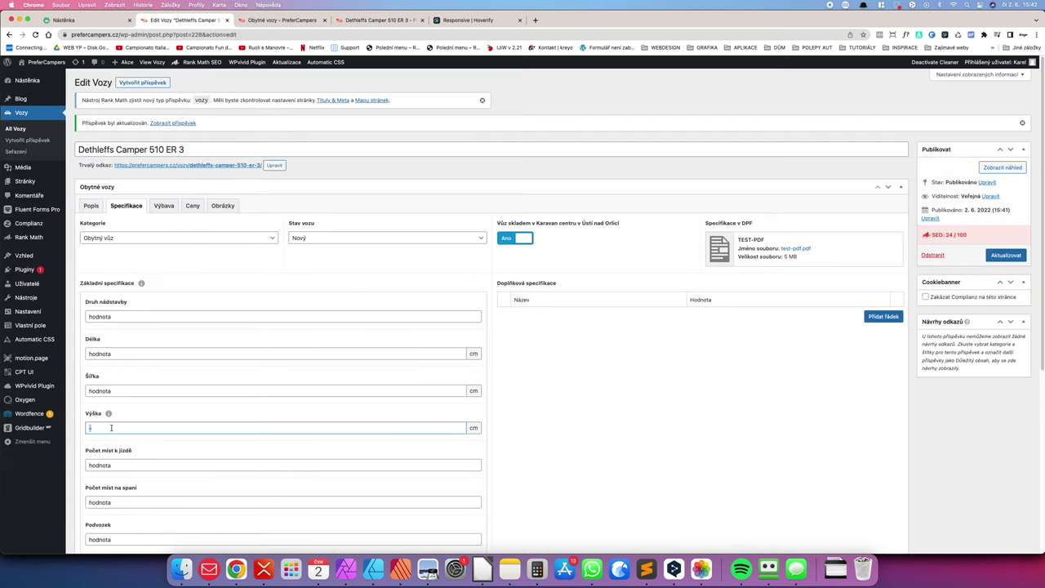
pyautogui.scroll(-4, 236, 342)
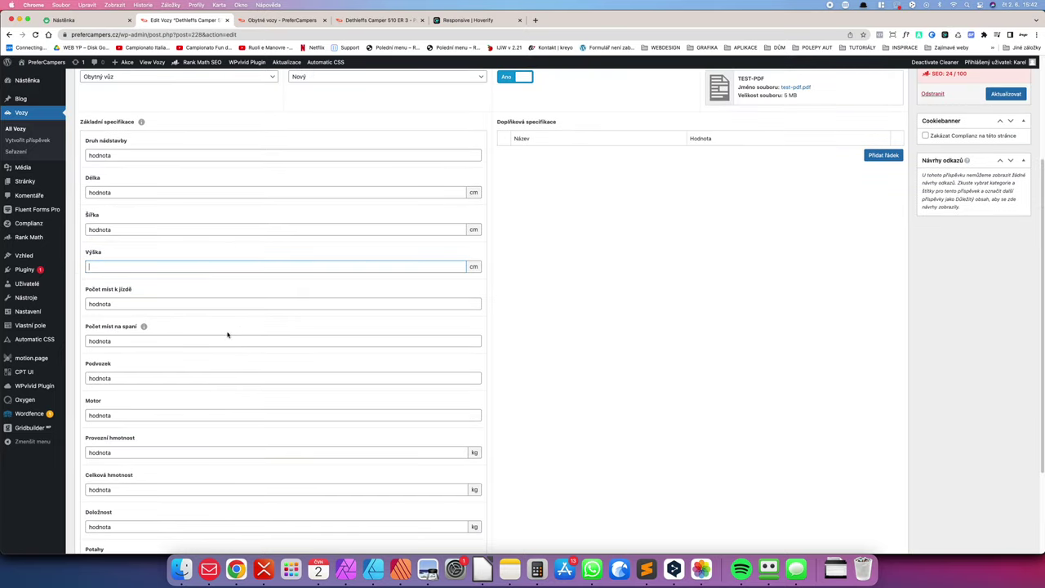
pyautogui.click(1006, 93)
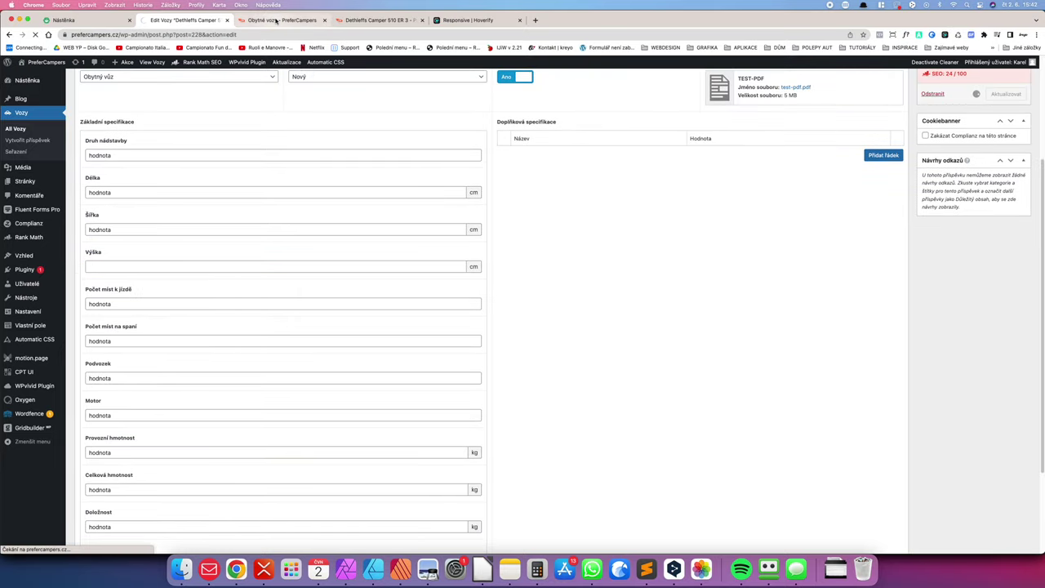
pyautogui.scroll(1, 299, 172)
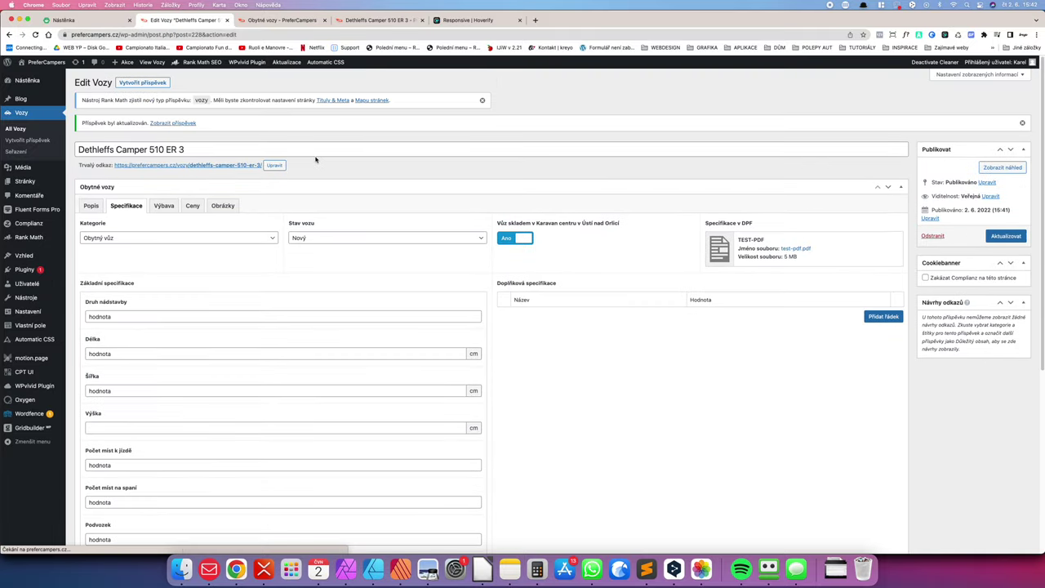
pyautogui.click(286, 20)
pyautogui.click(364, 21)
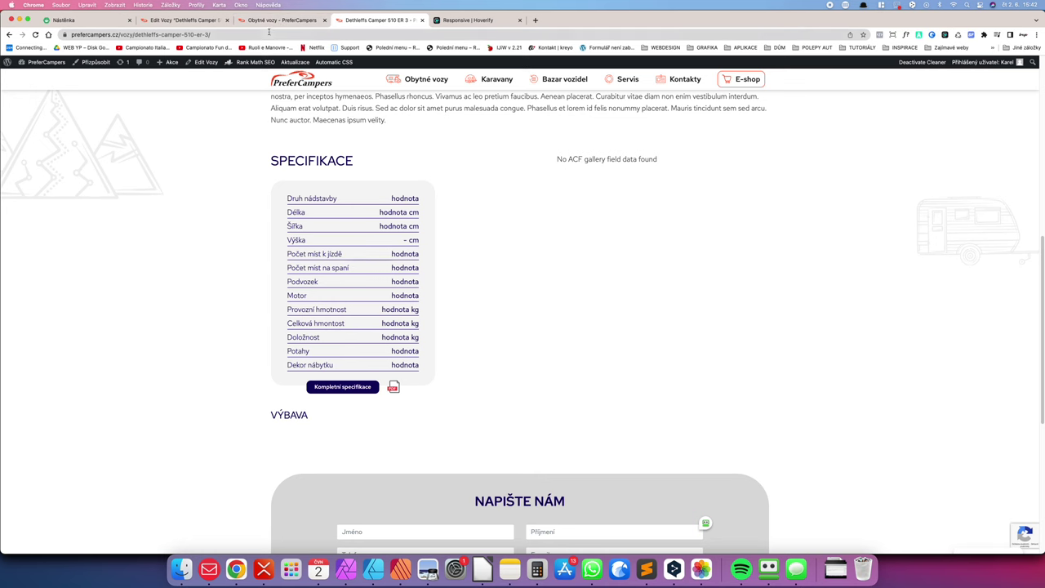
# Step: Add the supplementary specification "Střešní okno" with the value "ano", update the vehicle and check its reloaded public page
pyautogui.click(277, 19)
pyautogui.click(189, 21)
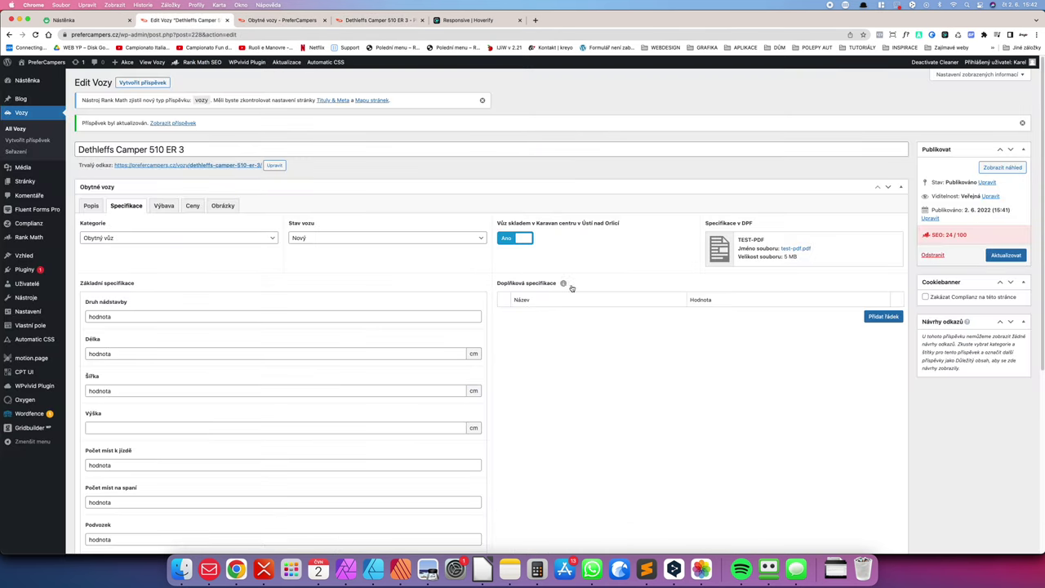
pyautogui.click(883, 316)
pyautogui.click(597, 318)
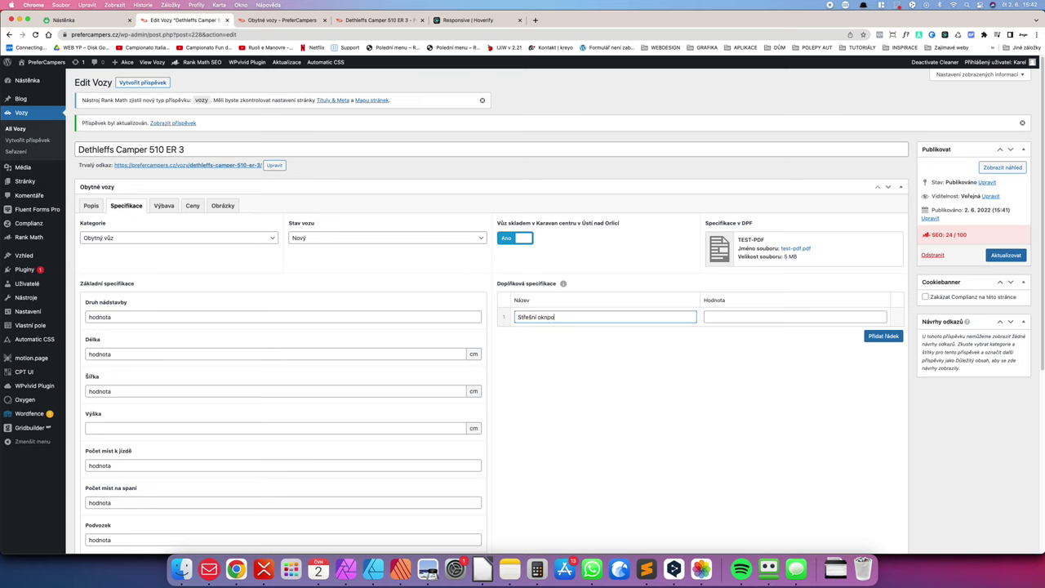
pyautogui.click(736, 318)
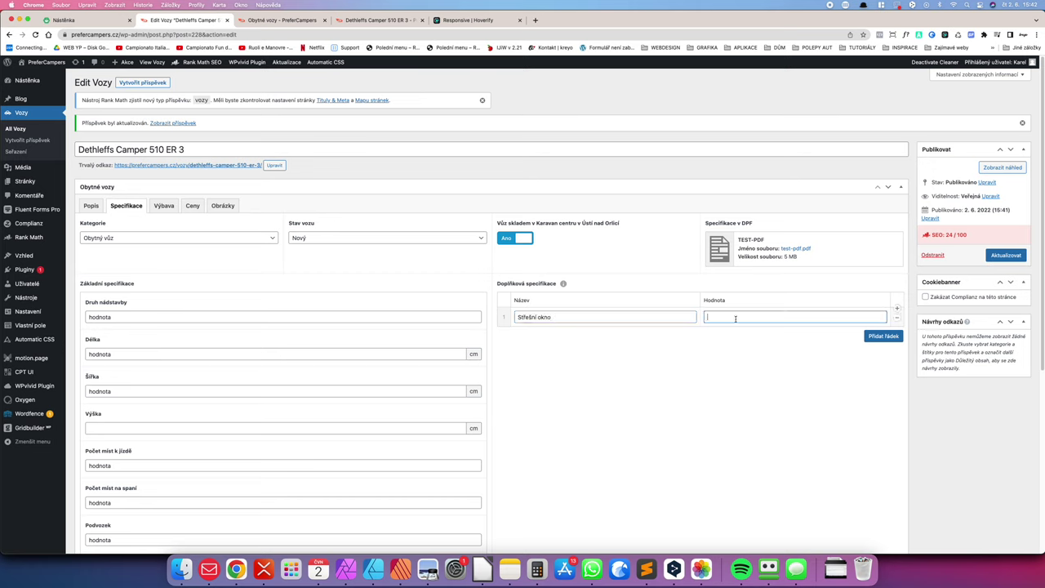
pyautogui.write('ano')
pyautogui.click(1011, 257)
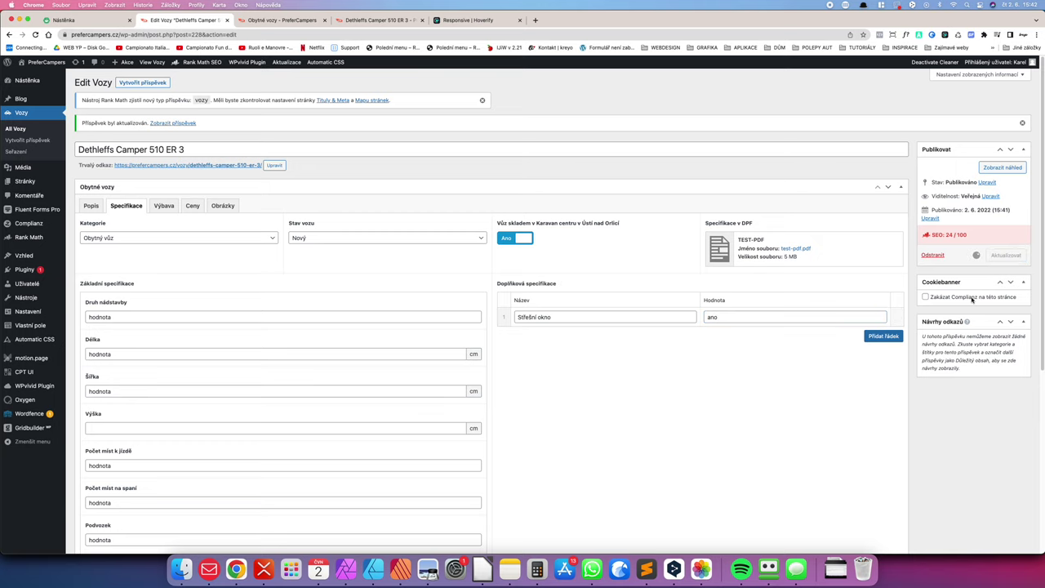
pyautogui.click(333, 20)
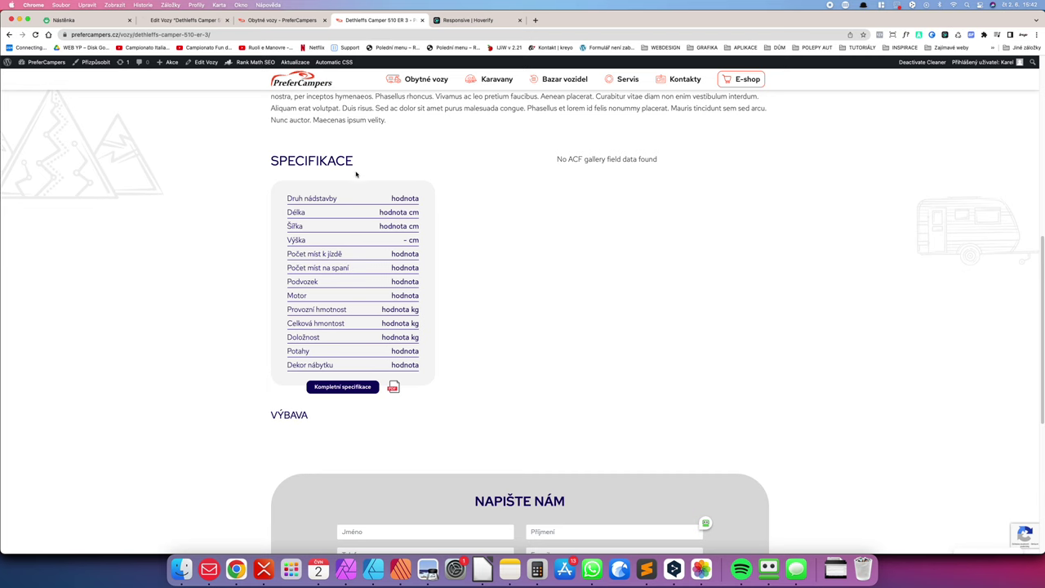
pyautogui.click(35, 35)
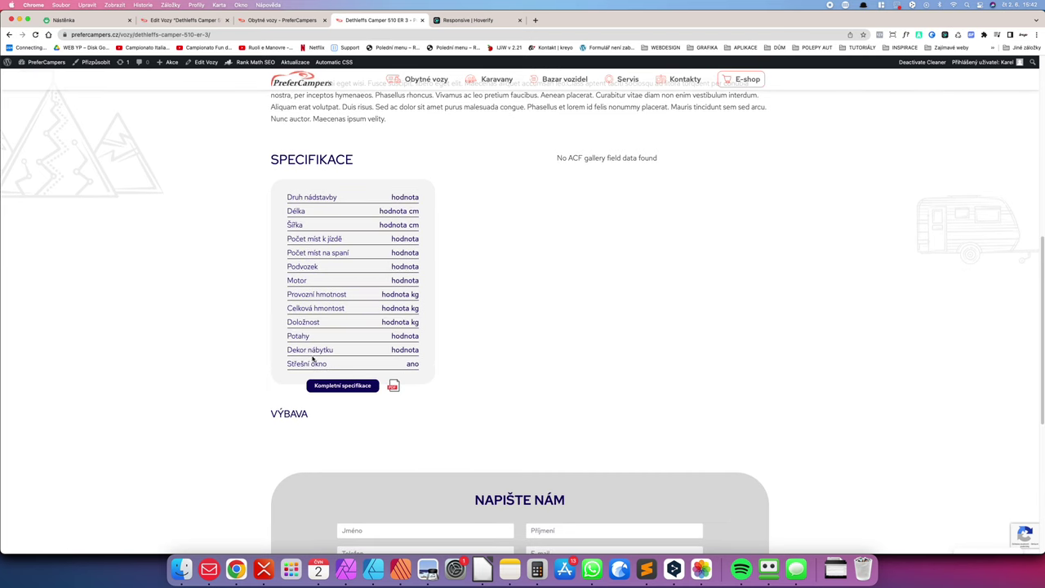
# Step: Go back to editing the vehicle and add two empty rows to the supplementary specifications
pyautogui.click(282, 20)
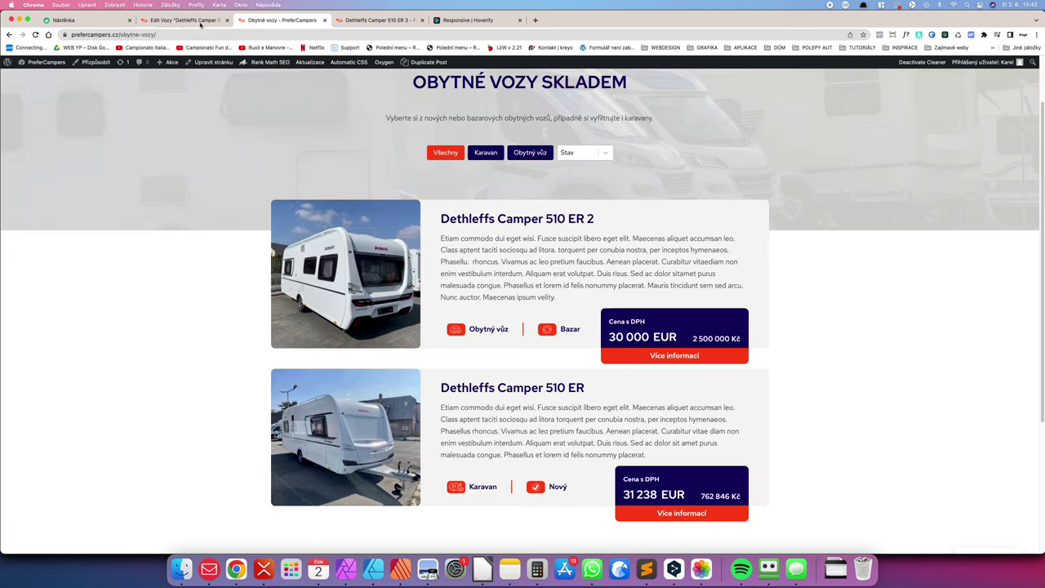
pyautogui.click(184, 19)
pyautogui.click(882, 336)
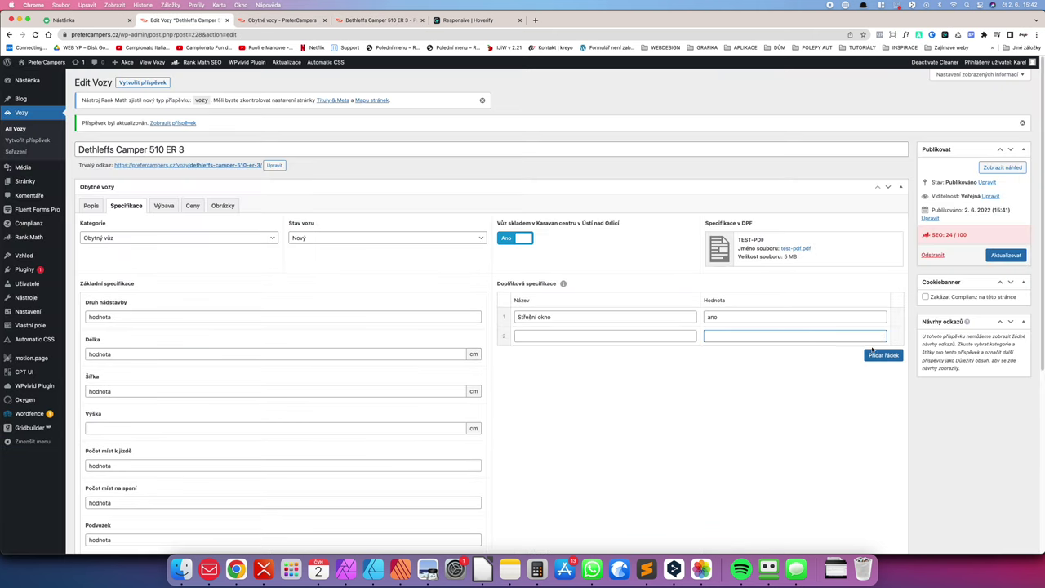
pyautogui.click(883, 355)
pyautogui.scroll(-1, 626, 306)
pyautogui.moveTo(503, 340)
pyautogui.mouseDown()
pyautogui.moveTo(503, 296)
pyautogui.moveTo(506, 343)
pyautogui.mouseUp()
# Step: Fill the new rows with Kola 4 and Stěrače 2, update the vehicle and check the specification table on its public page
pyautogui.click(535, 323)
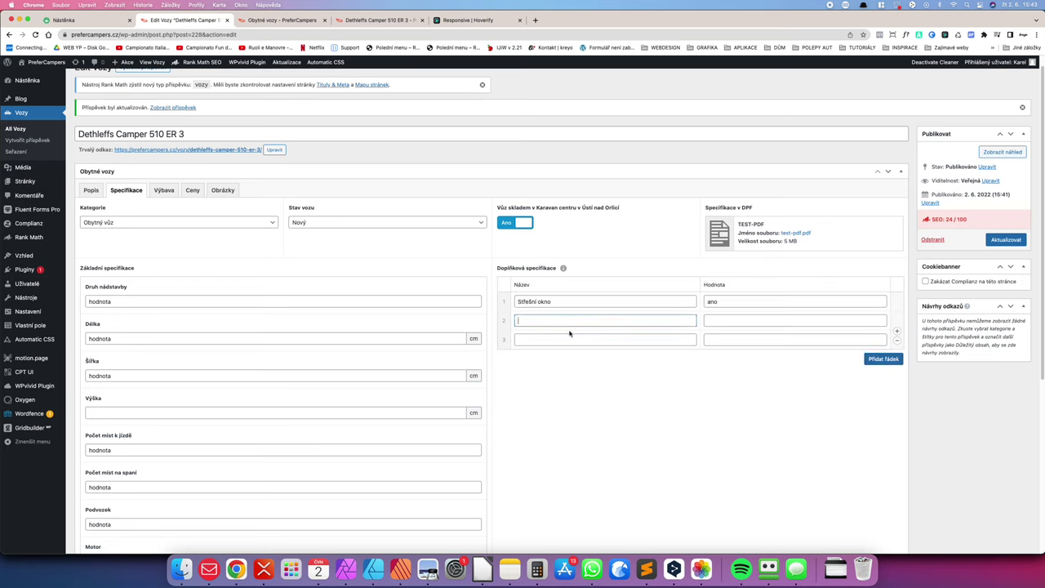
pyautogui.press('Tab')
pyautogui.write('4')
pyautogui.press('Tab')
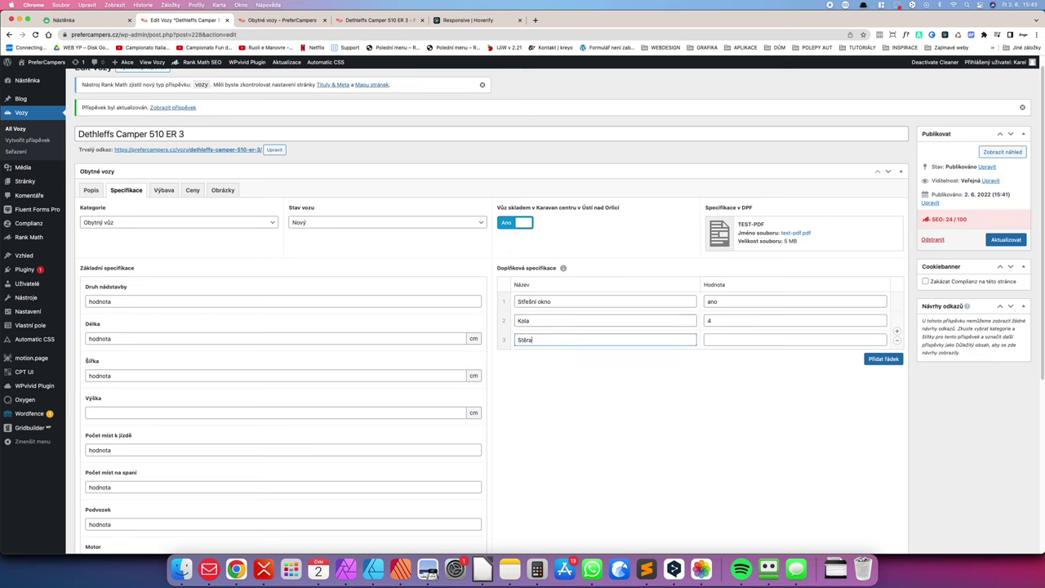
pyautogui.press('Tab')
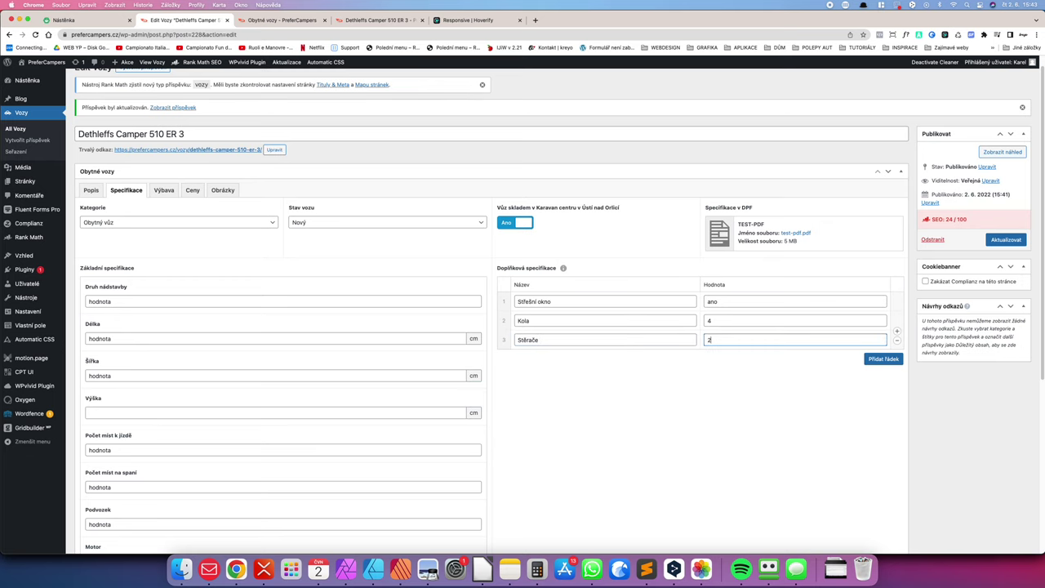
pyautogui.write('2')
pyautogui.click(1006, 240)
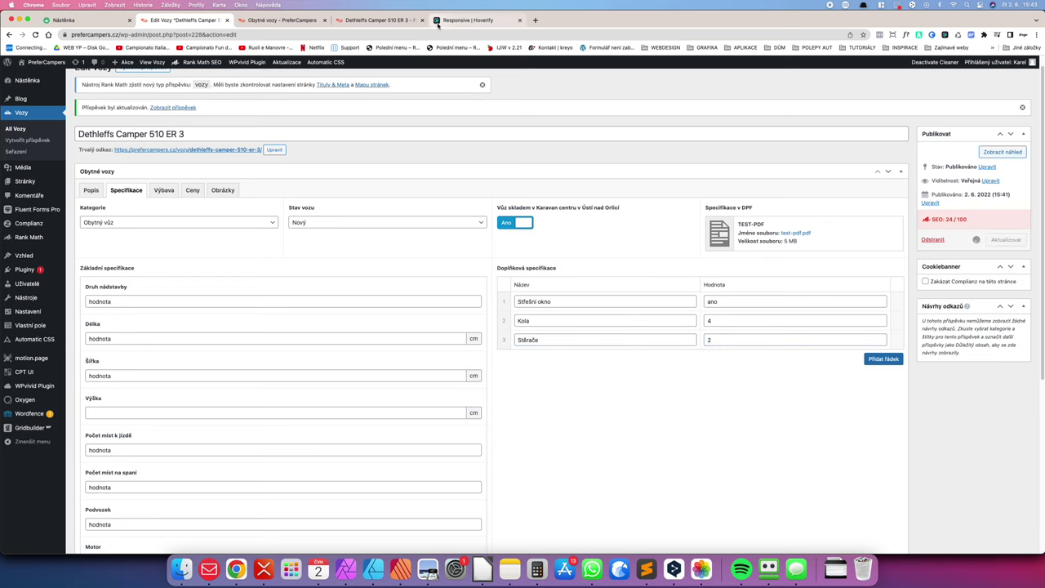
pyautogui.click(390, 21)
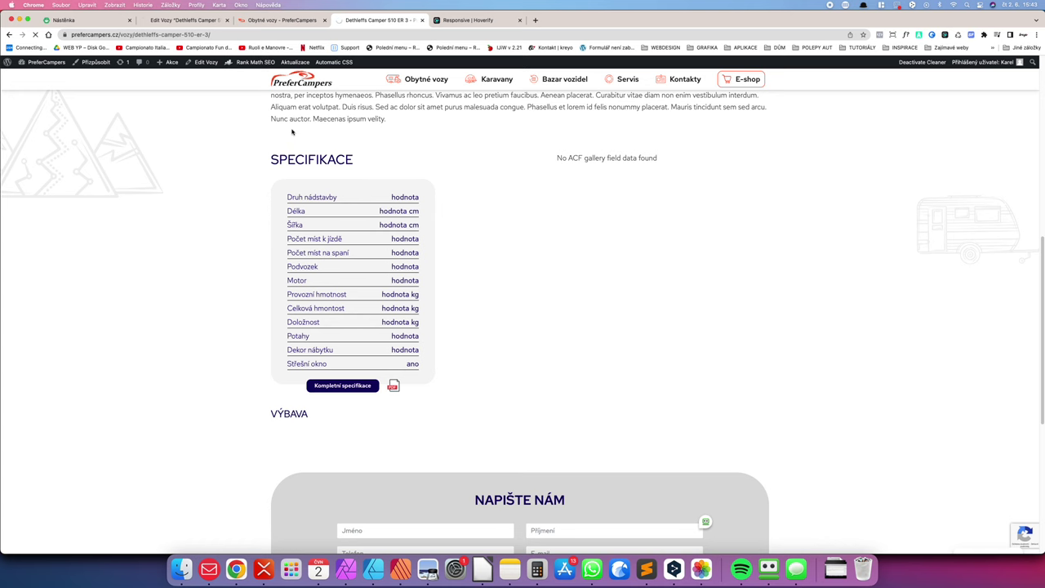
pyautogui.scroll(1, 291, 132)
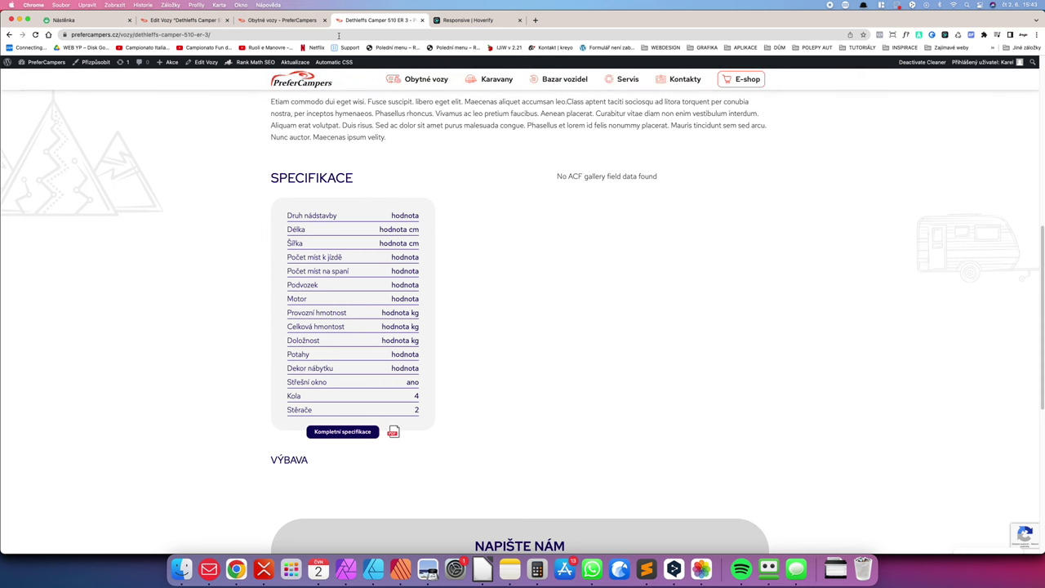
# Step: Move the Stěrače row to first place in the supplementary specifications, update the vehicle and check the order on its public page
pyautogui.click(284, 25)
pyautogui.click(183, 20)
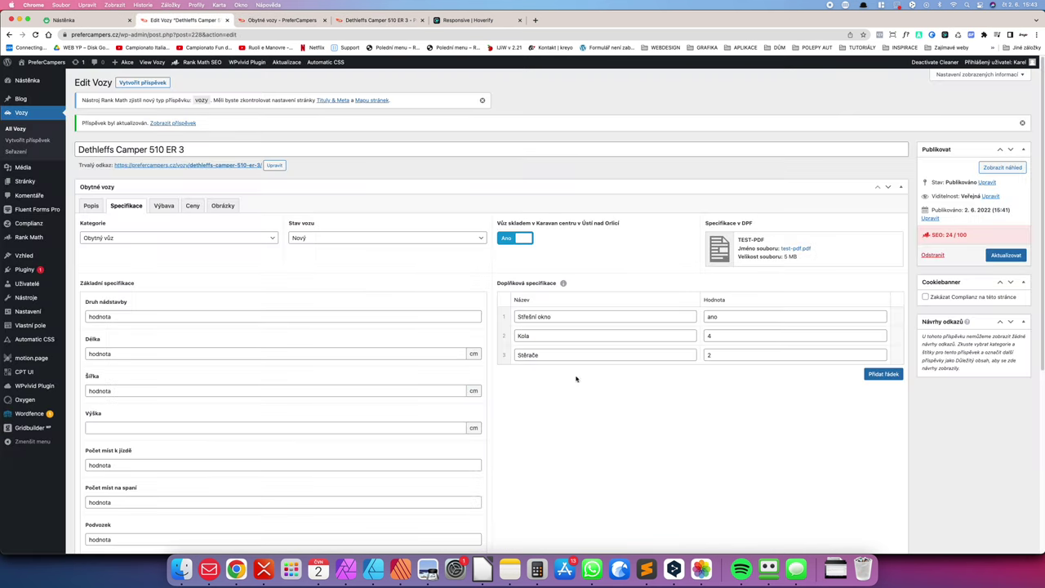
pyautogui.moveTo(507, 357); pyautogui.dragTo(507, 318)
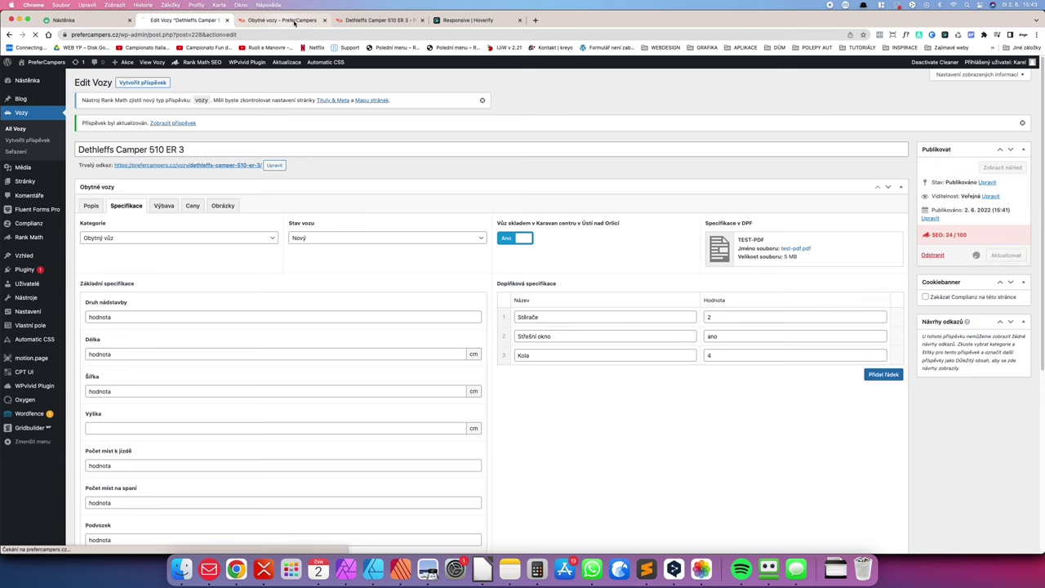
pyautogui.click(379, 20)
pyautogui.click(35, 34)
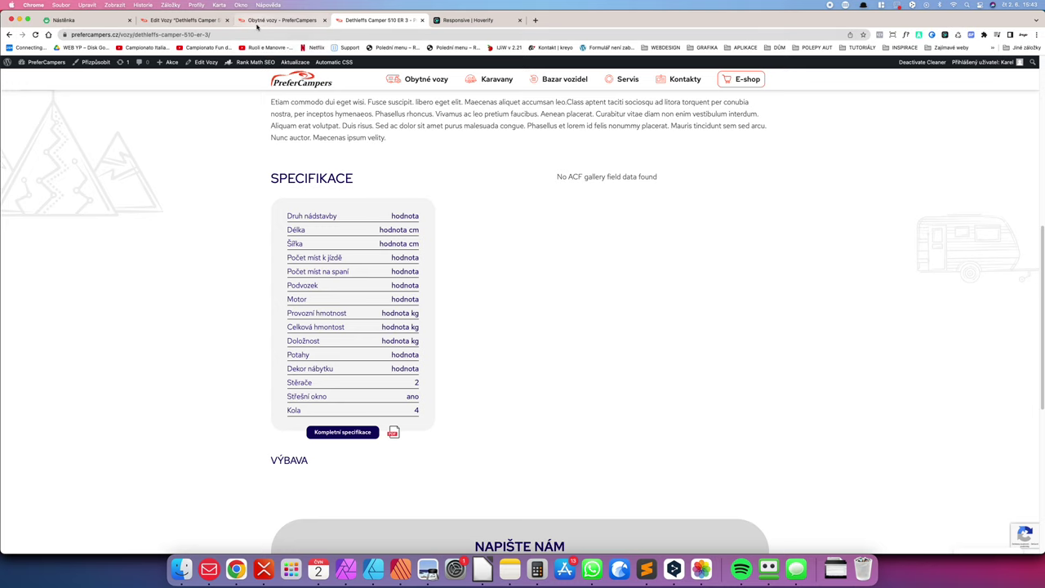
# Step: Add "Markýza" and "Zahradní stolek" as the first two items of the vehicle's equipment (Výbava)
pyautogui.hotkey('ctrl', 'shift', 'Tab')
pyautogui.hotkey('ctrl', 'shift', 'Tab')
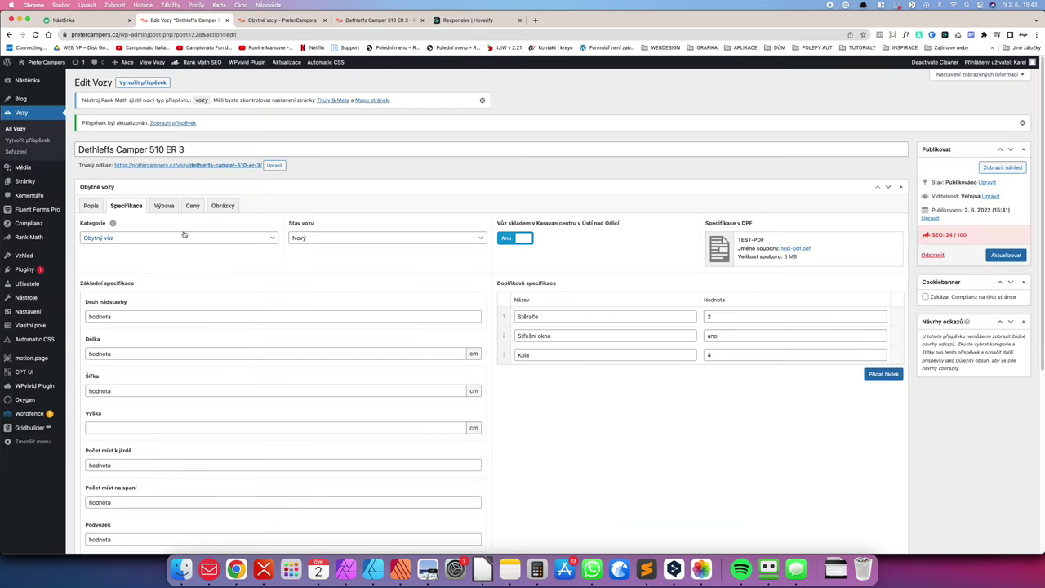
pyautogui.scroll(-5, 323, 287)
pyautogui.scroll(10, 322, 290)
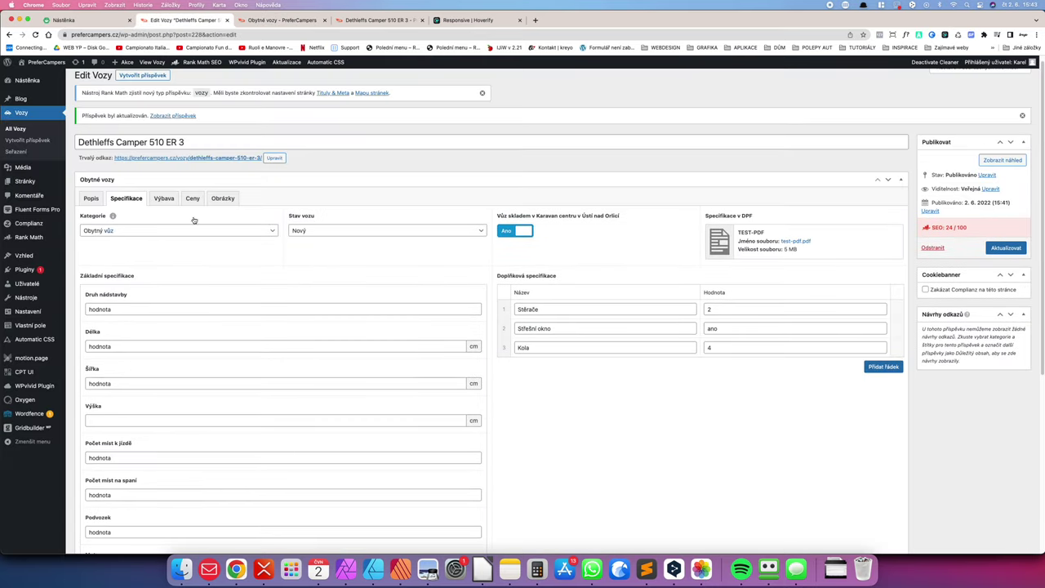
pyautogui.click(161, 205)
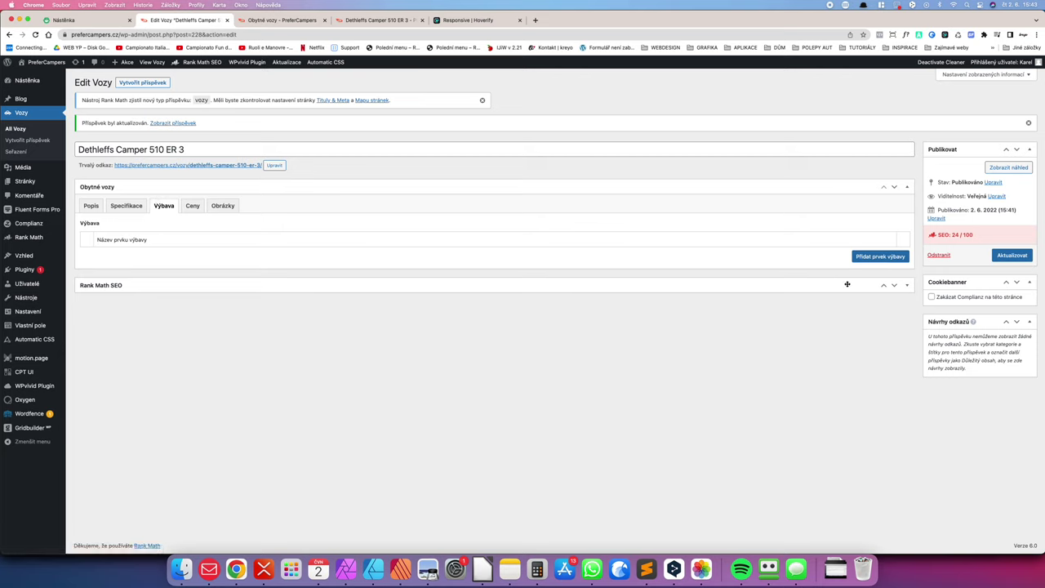
pyautogui.click(869, 256)
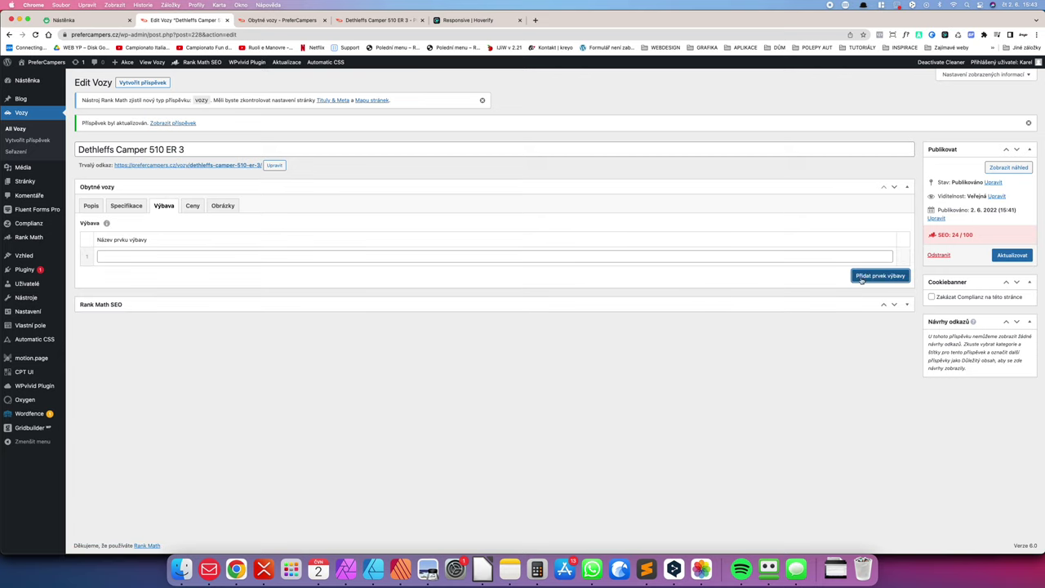
pyautogui.click(344, 255)
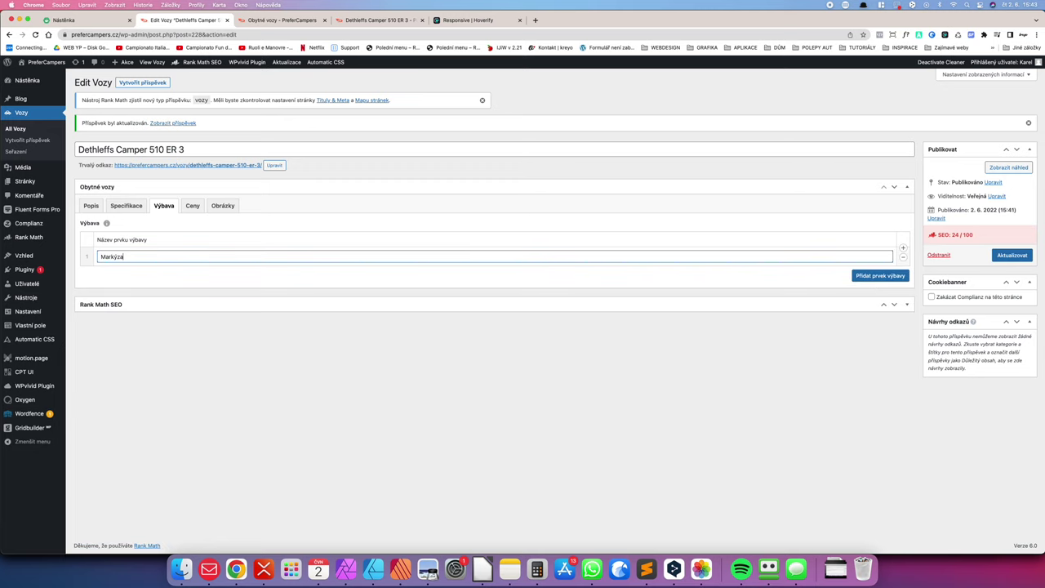
pyautogui.click(880, 275)
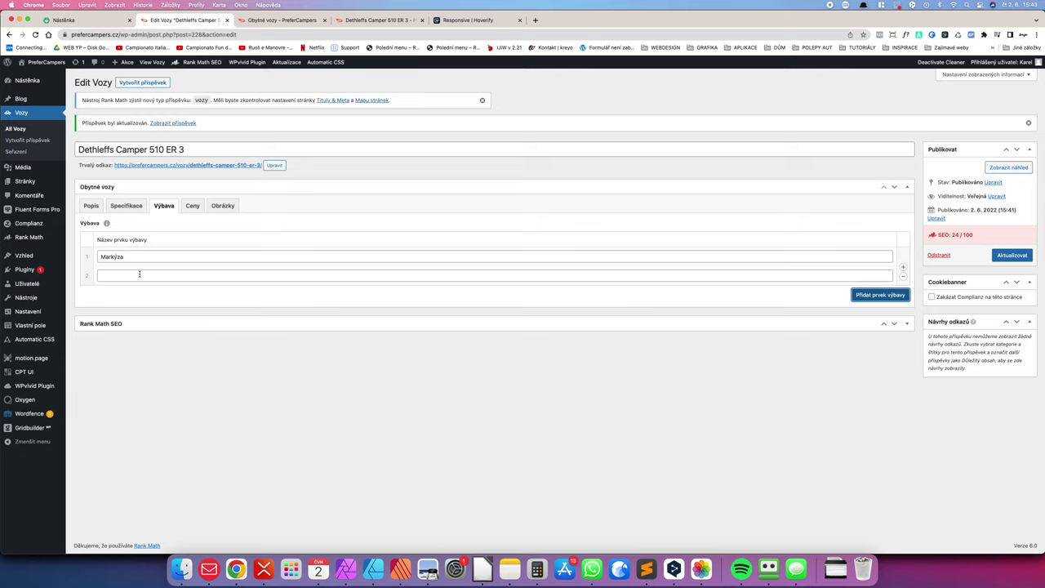
pyautogui.click(137, 276)
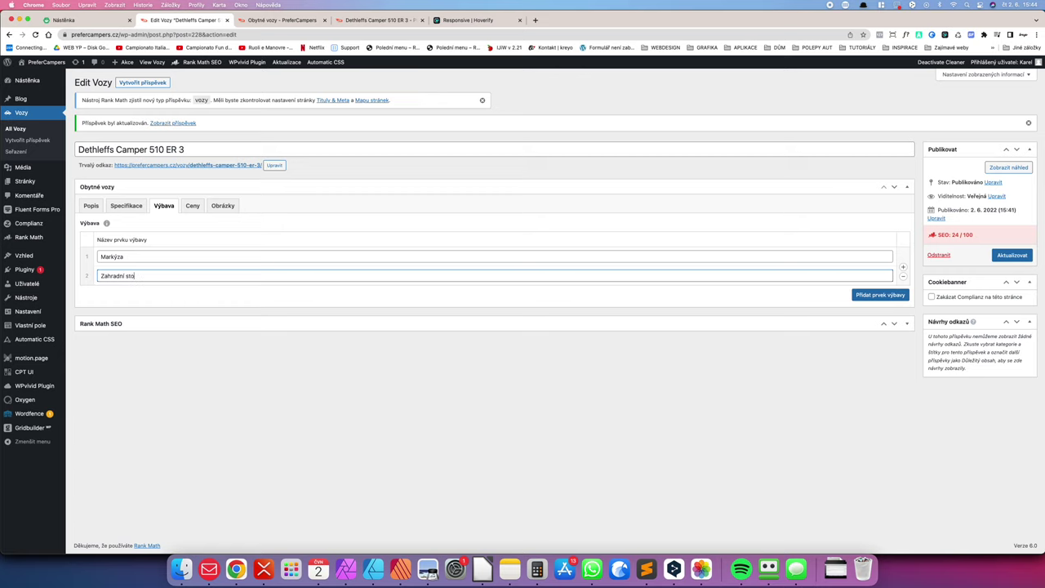
# Step: Add three more equipment items: "Venkovní sprcha", "Kompresor" and "Držák na kola"
pyautogui.click(868, 296)
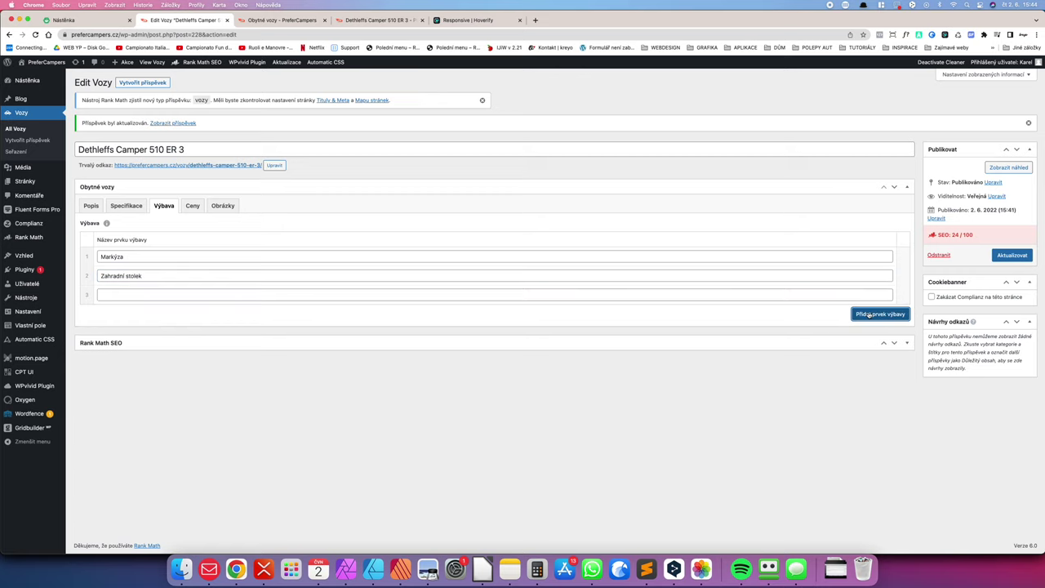
pyautogui.click(868, 314)
pyautogui.click(868, 333)
pyautogui.click(157, 303)
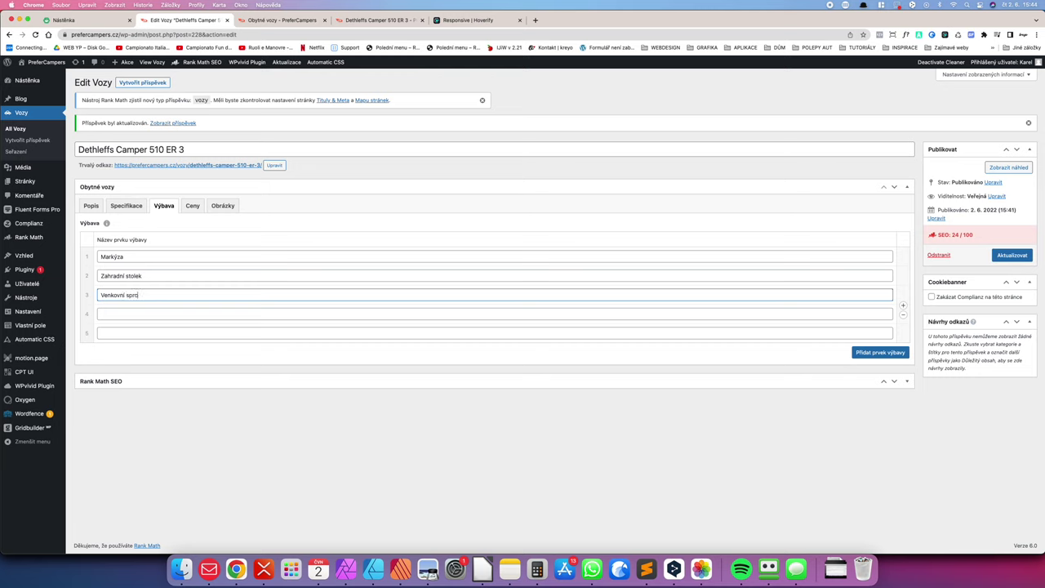
pyautogui.click(101, 314)
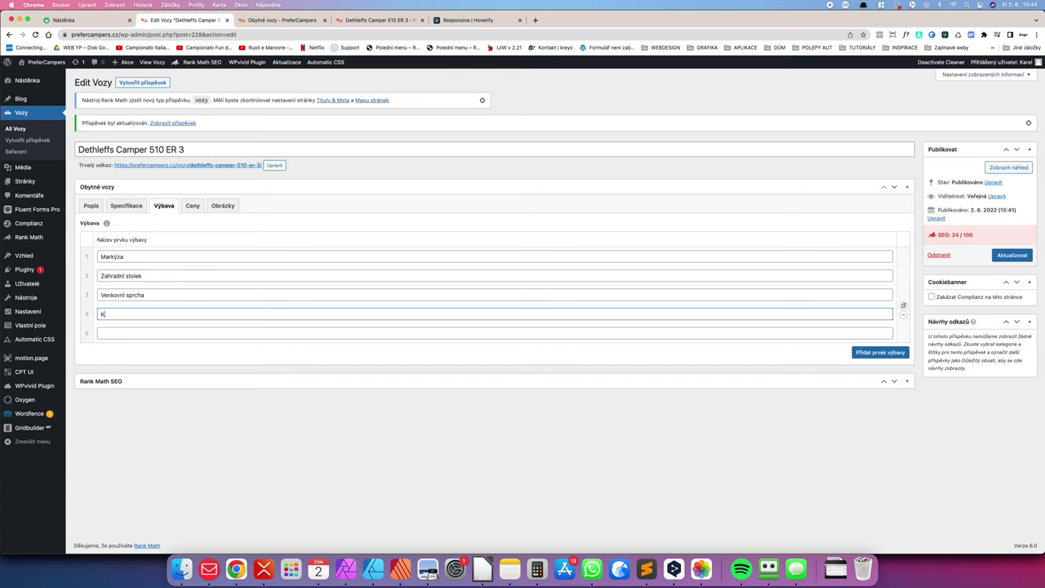
pyautogui.press('Tab')
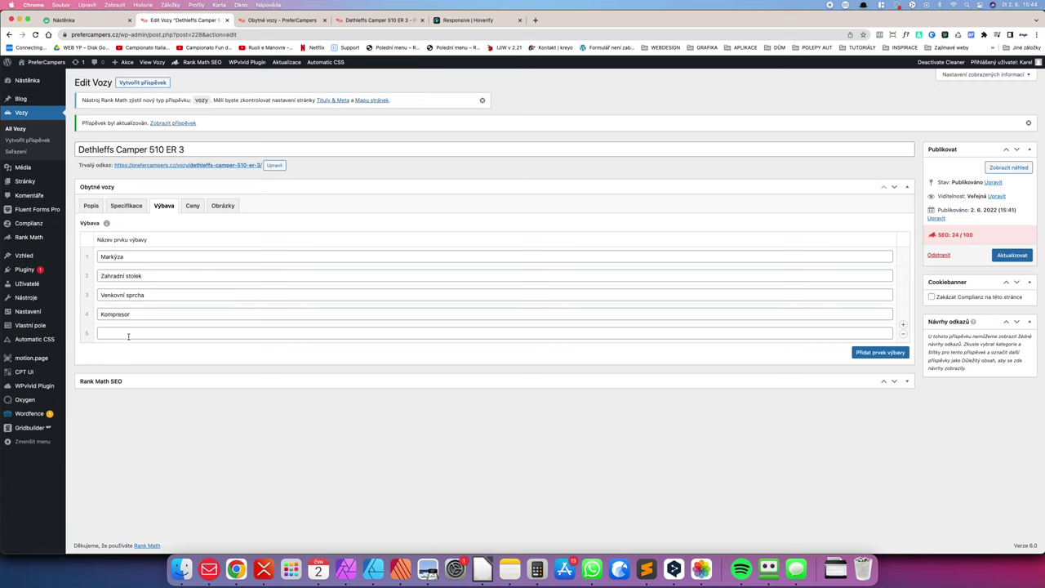
pyautogui.click(98, 333)
pyautogui.write('Držák na kola')
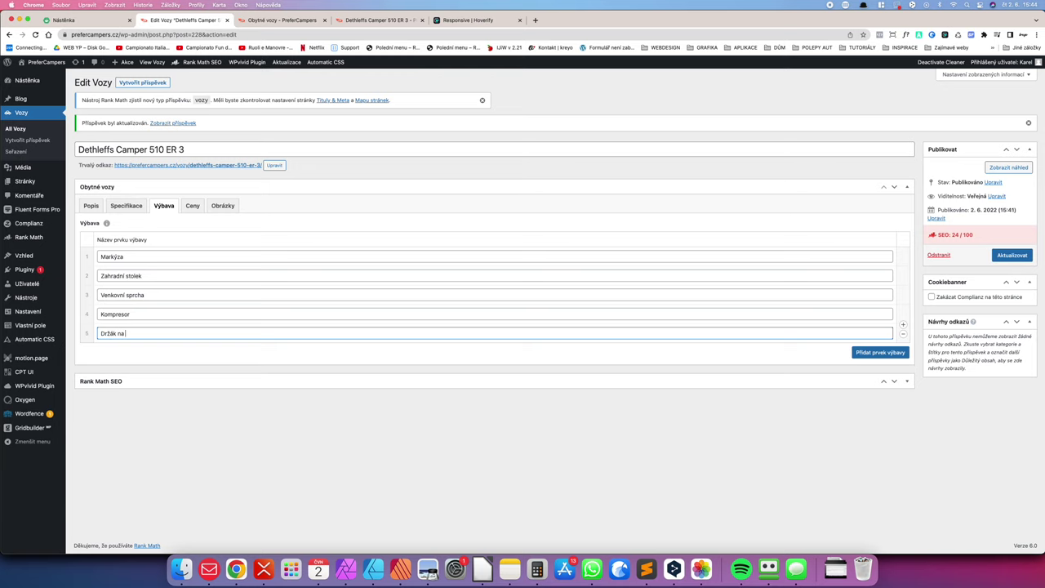
# Step: Update the vehicle and reload its public page to check the Výbava section
pyautogui.click(1012, 255)
pyautogui.click(365, 22)
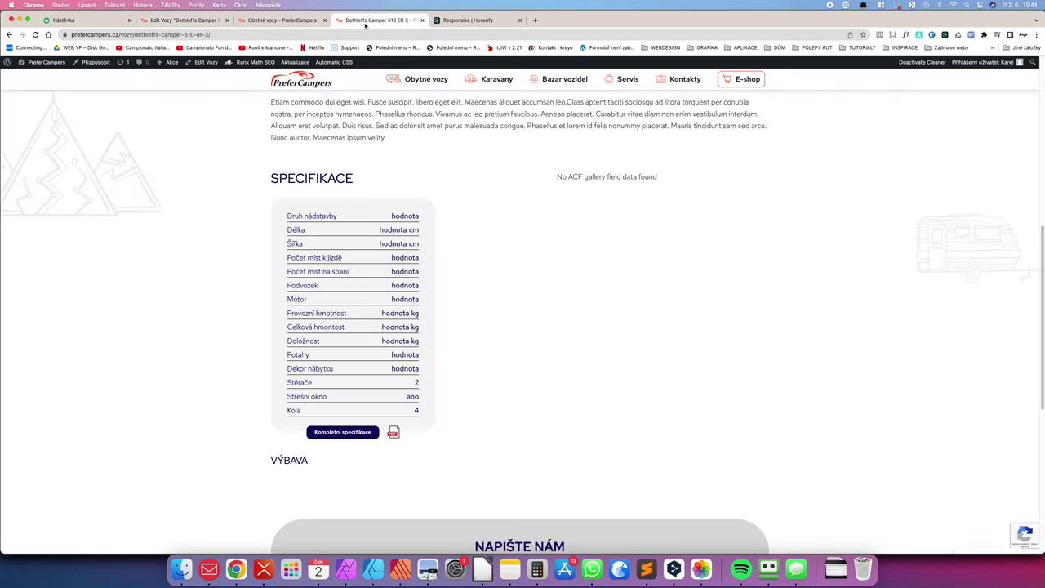
pyautogui.click(35, 35)
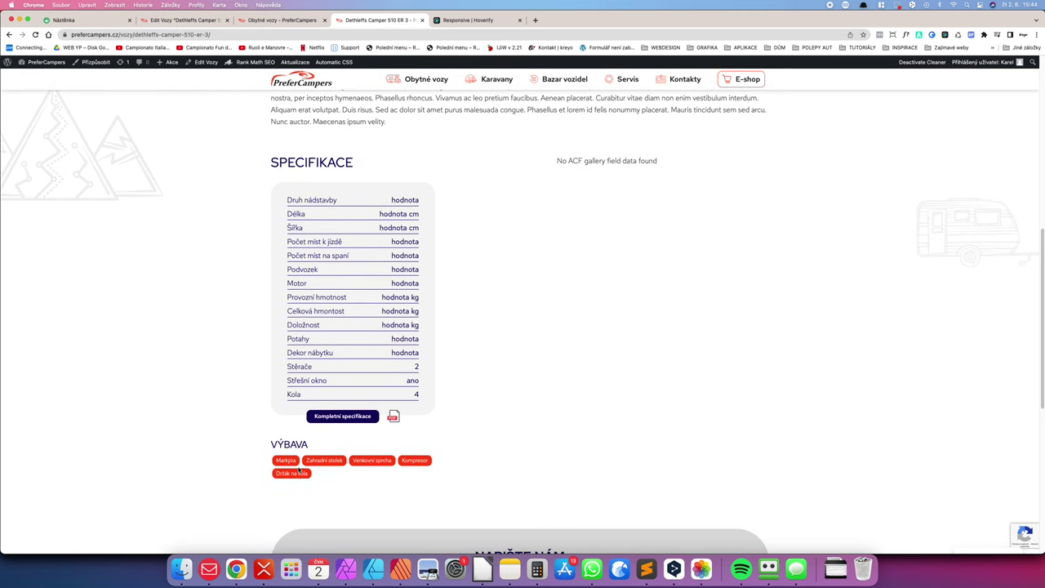
# Step: Set the vehicle's prices to 2 500 000 Kč and 25 000 EUR with DPH, and 2 000 000 Kč and 20 000 EUR without DPH
pyautogui.click(286, 19)
pyautogui.click(187, 20)
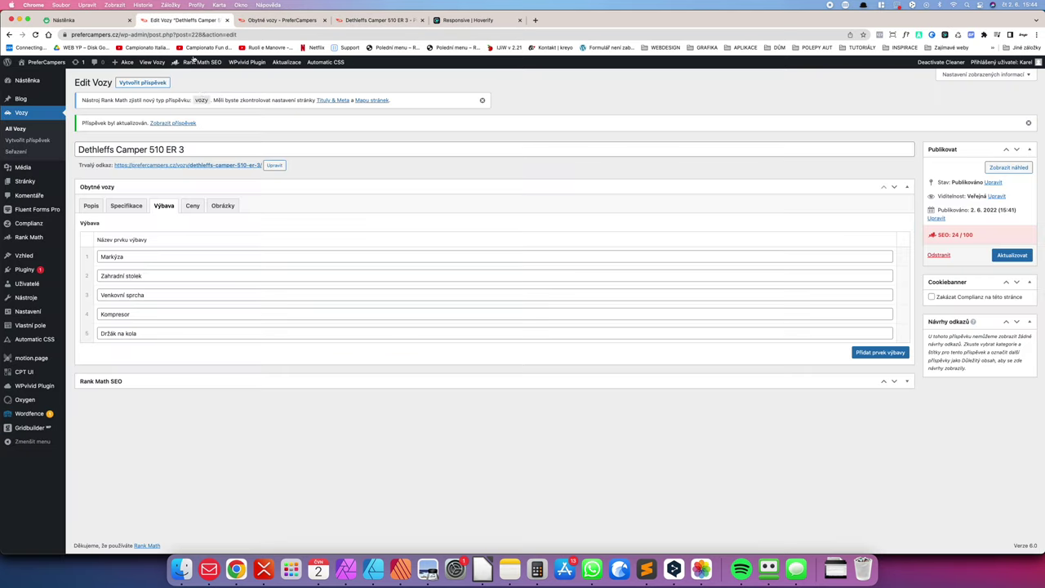
pyautogui.click(193, 206)
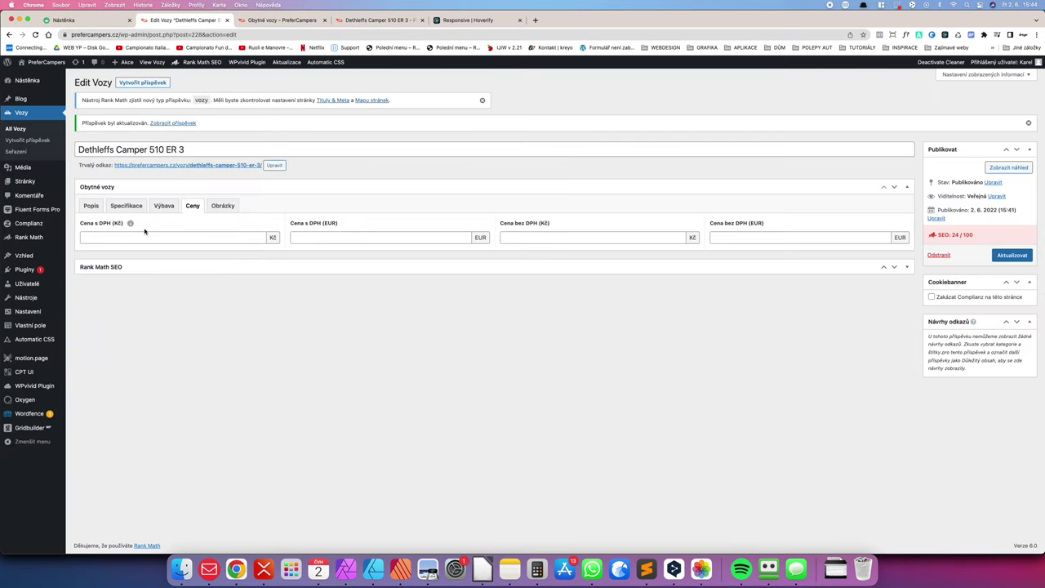
pyautogui.click(144, 237)
pyautogui.click(271, 240)
pyautogui.click(324, 238)
pyautogui.click(527, 238)
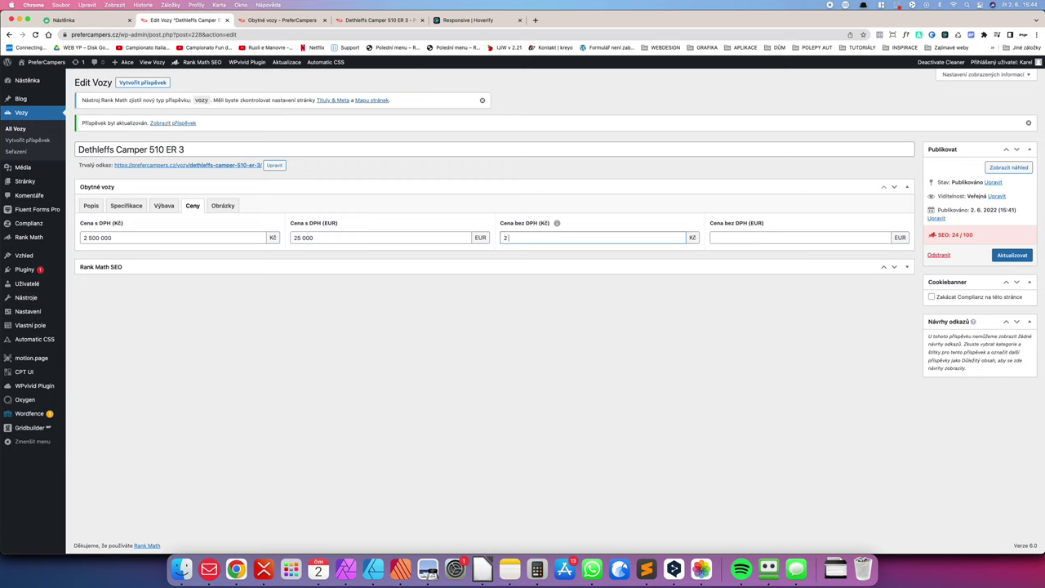
pyautogui.click(734, 238)
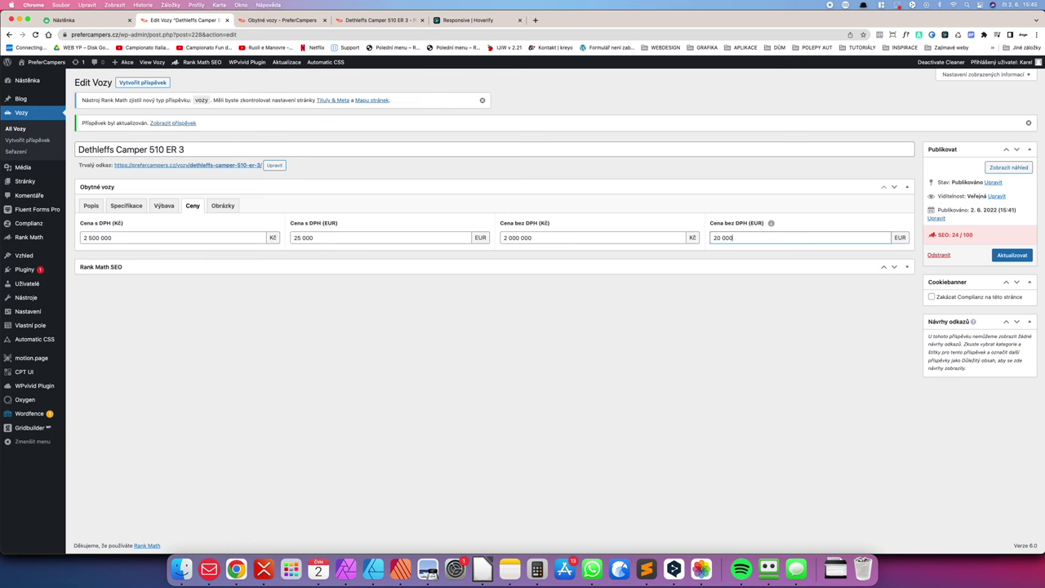
# Step: Update the vehicle and reload the Obytné vozy list and the vehicle's public page to check the prices
pyautogui.click(1011, 254)
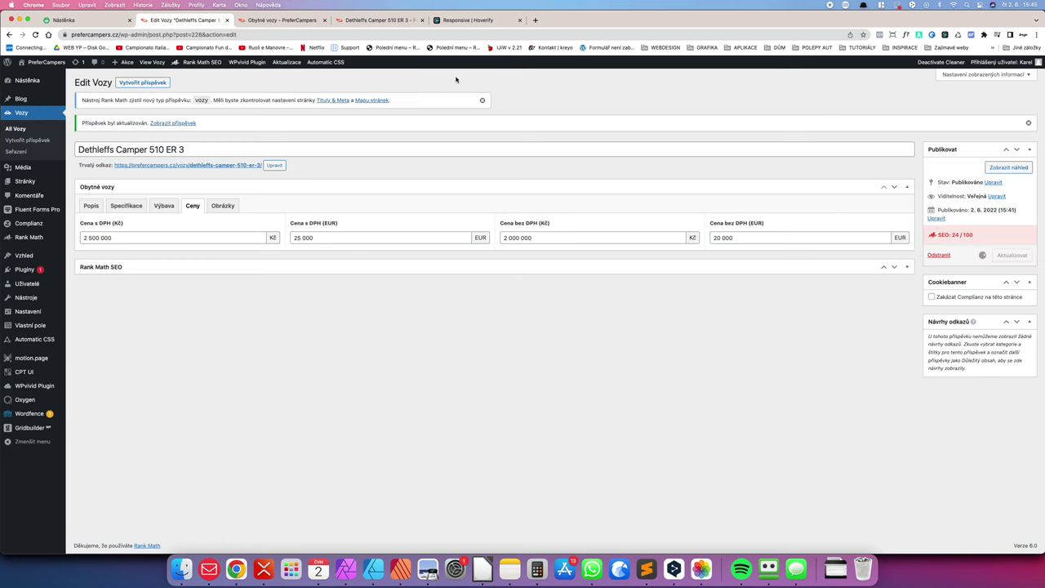
pyautogui.click(282, 19)
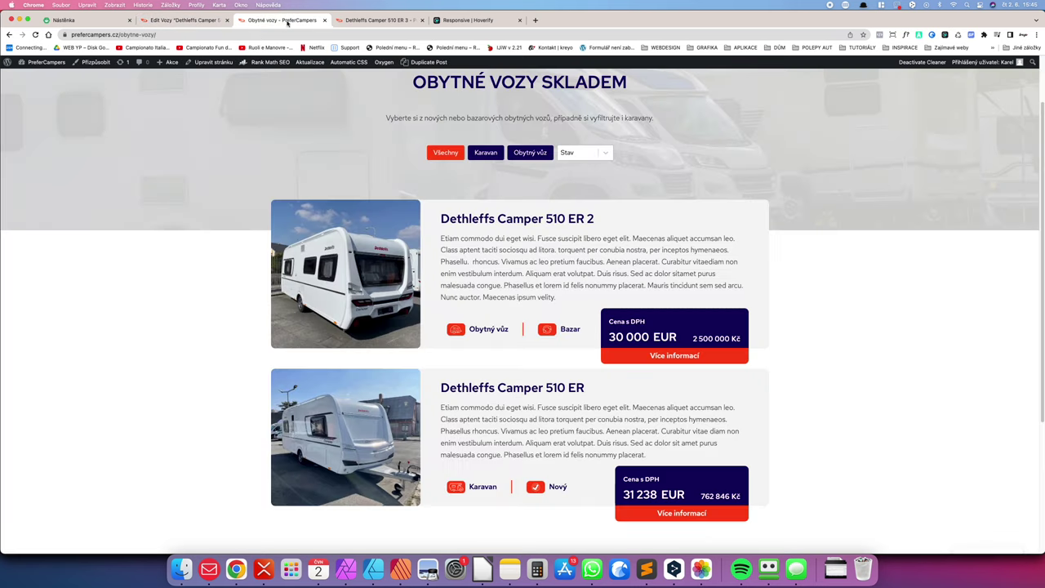
pyautogui.click(35, 34)
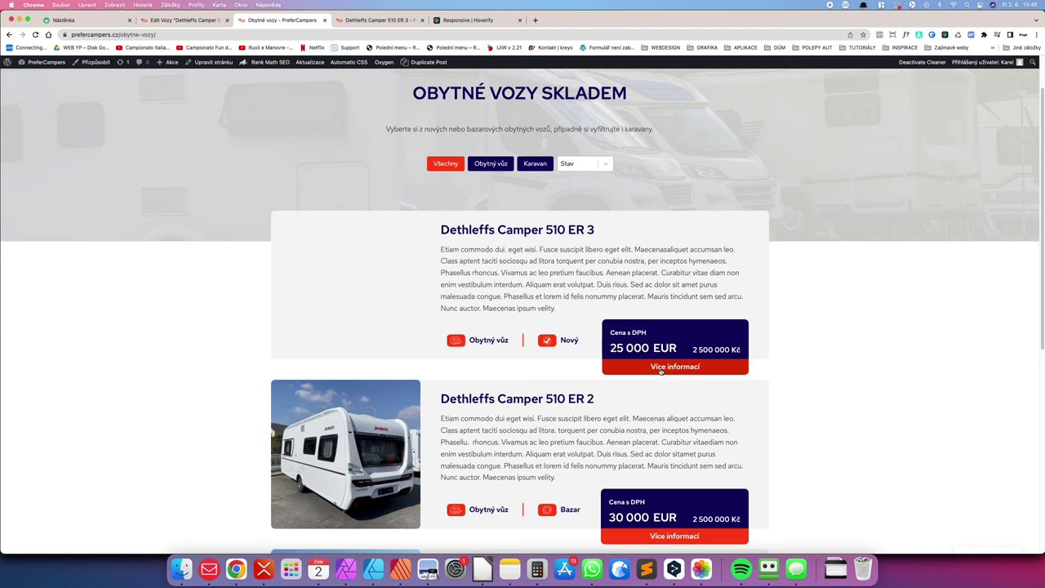
pyautogui.hotkey('ctrl', 'Tab')
pyautogui.scroll(10, 432, 236)
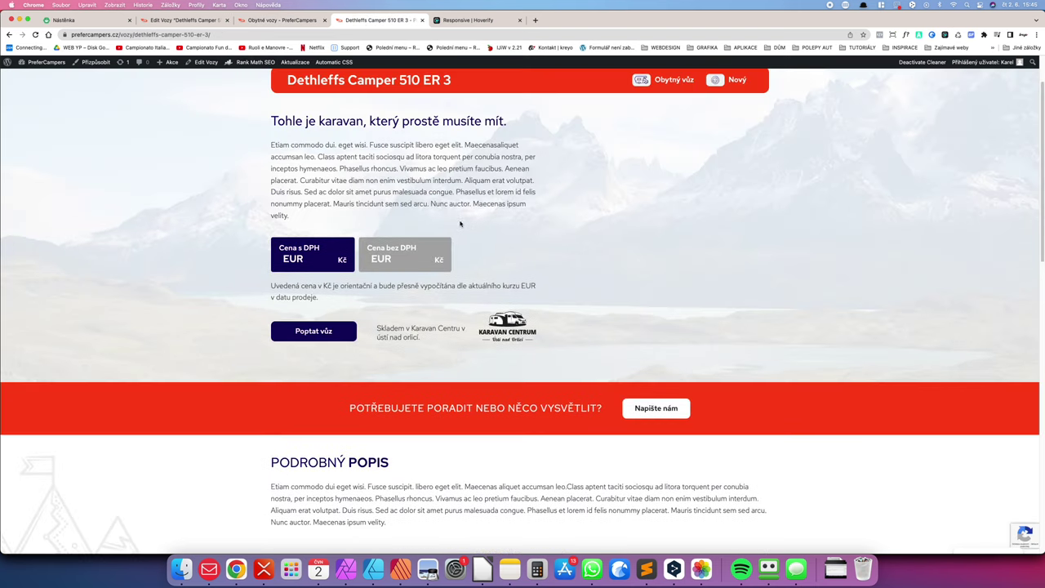
pyautogui.press('super+r')
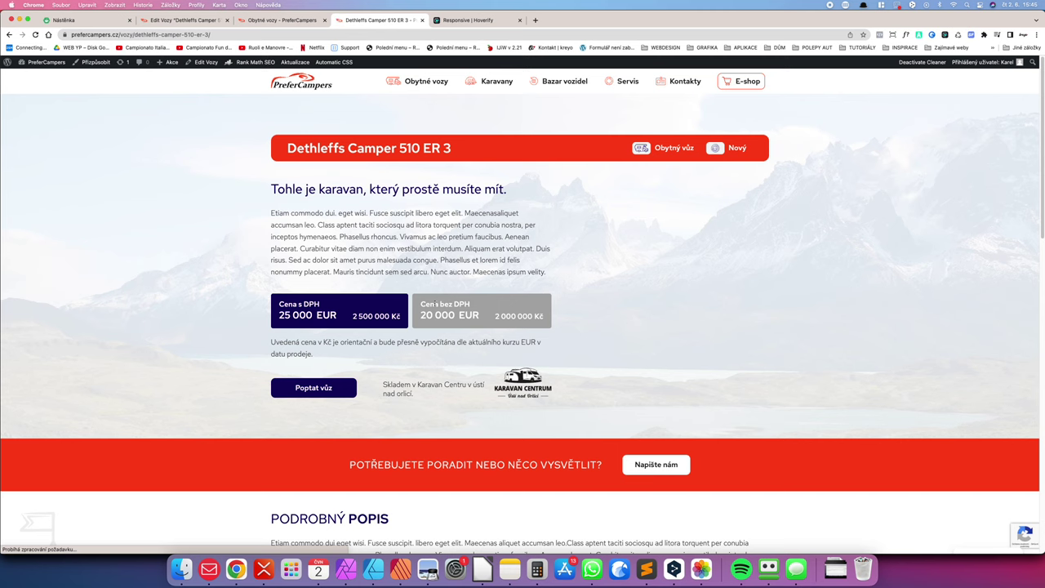
pyautogui.click(245, 19)
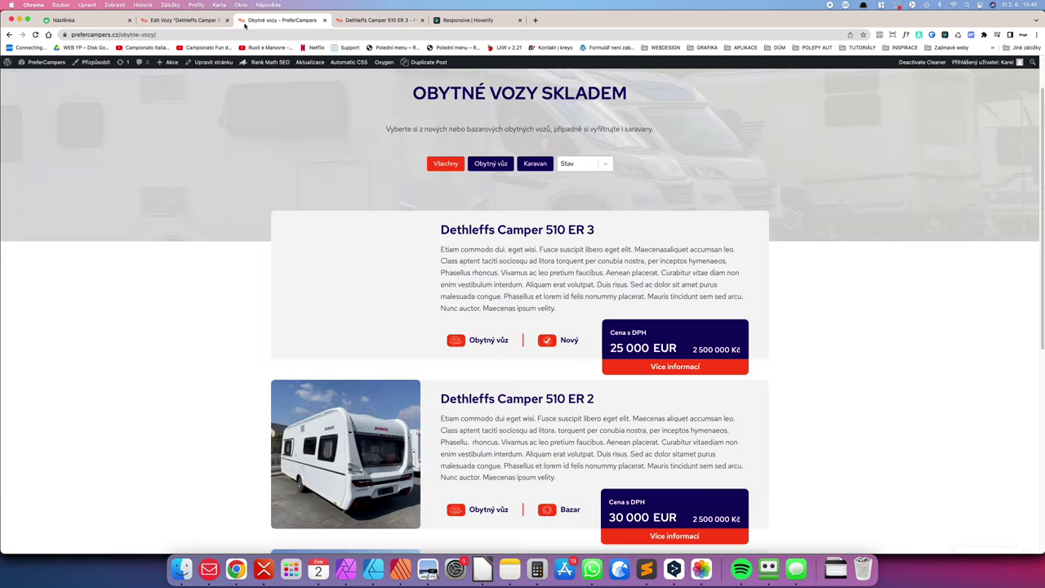
# Step: Set karavan-nahledova-fotka.jpg from the media library as the vehicle's listing preview image (Náhledový obrázek do výpisu)
pyautogui.click(183, 21)
pyautogui.click(224, 205)
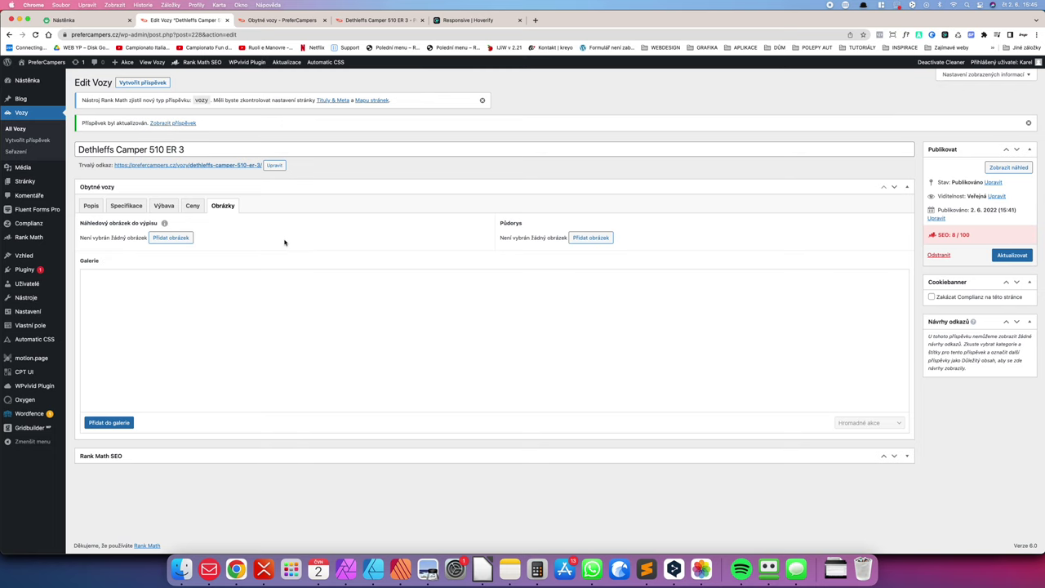
pyautogui.click(172, 237)
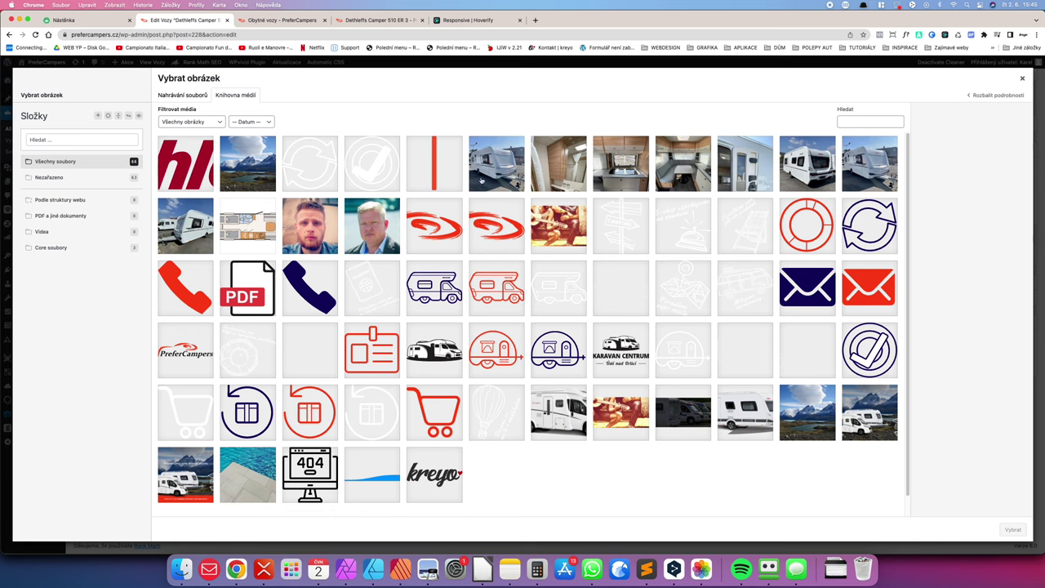
pyautogui.click(493, 171)
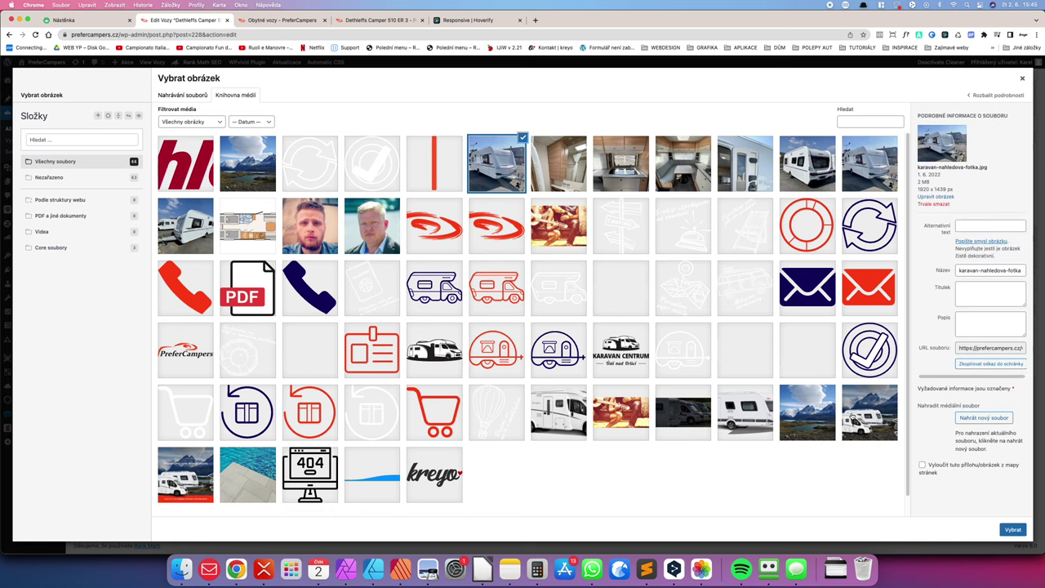
pyautogui.click(1013, 530)
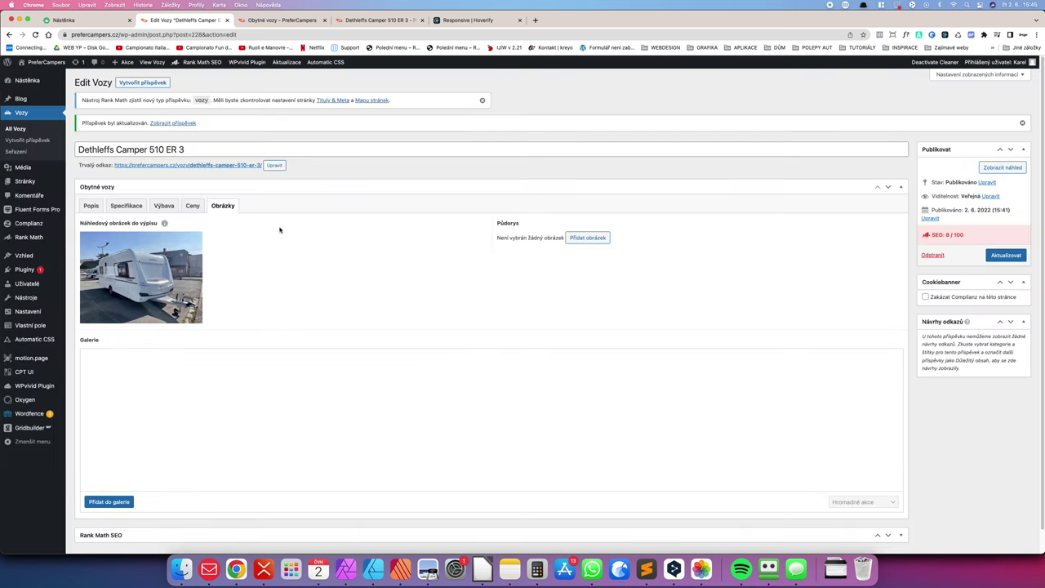
# Step: Set karavan-pudorys.jpg from the media library as the vehicle's floor plan (Půdorys)
pyautogui.click(571, 239)
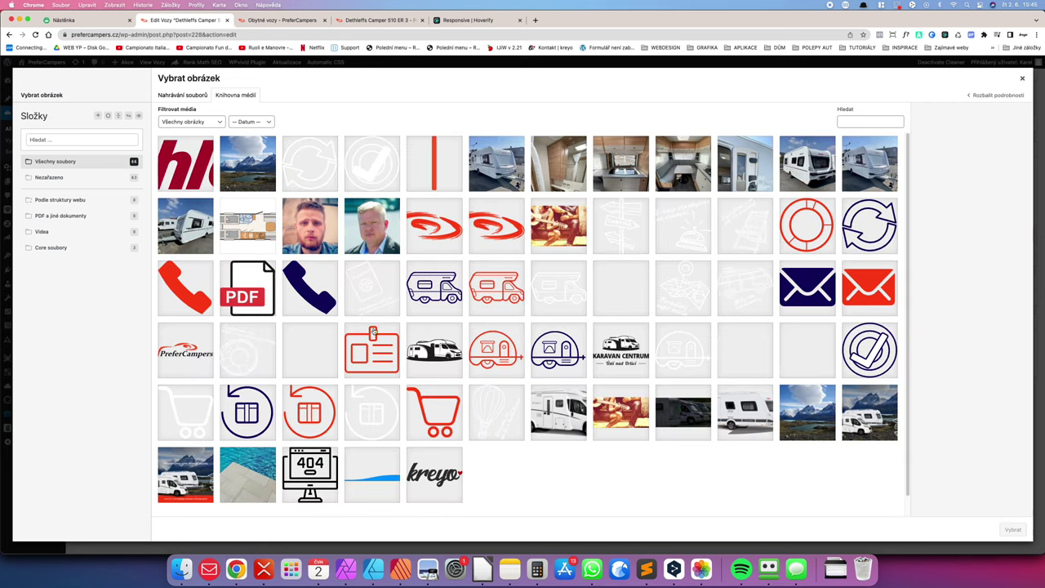
pyautogui.click(248, 237)
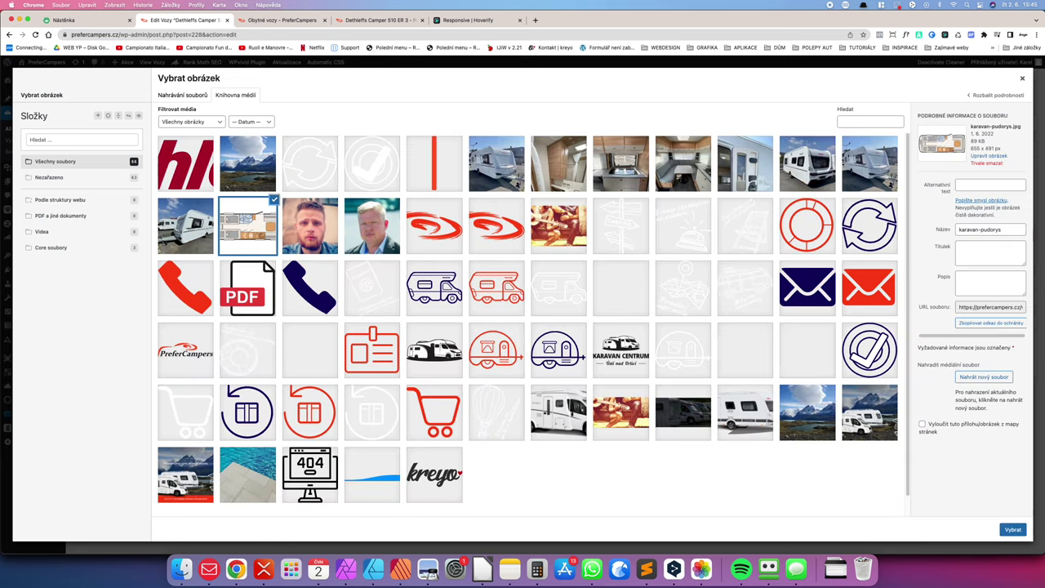
pyautogui.click(1012, 530)
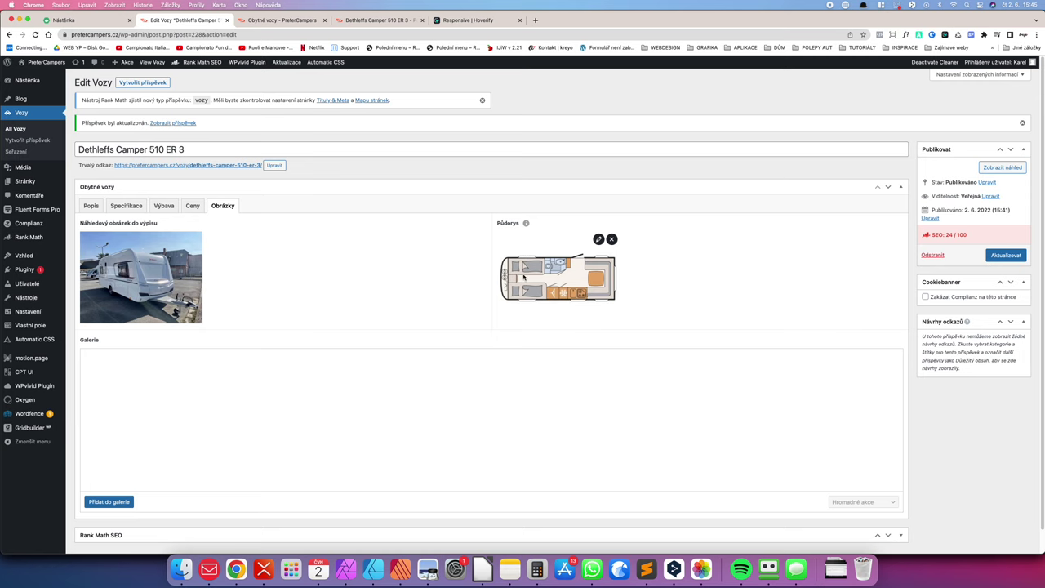
# Step: Add seven caravan photos from the media library's first row to the vehicle's gallery (Galerie), starting with the preview photo
pyautogui.scroll(-1, 131, 443)
pyautogui.click(115, 488)
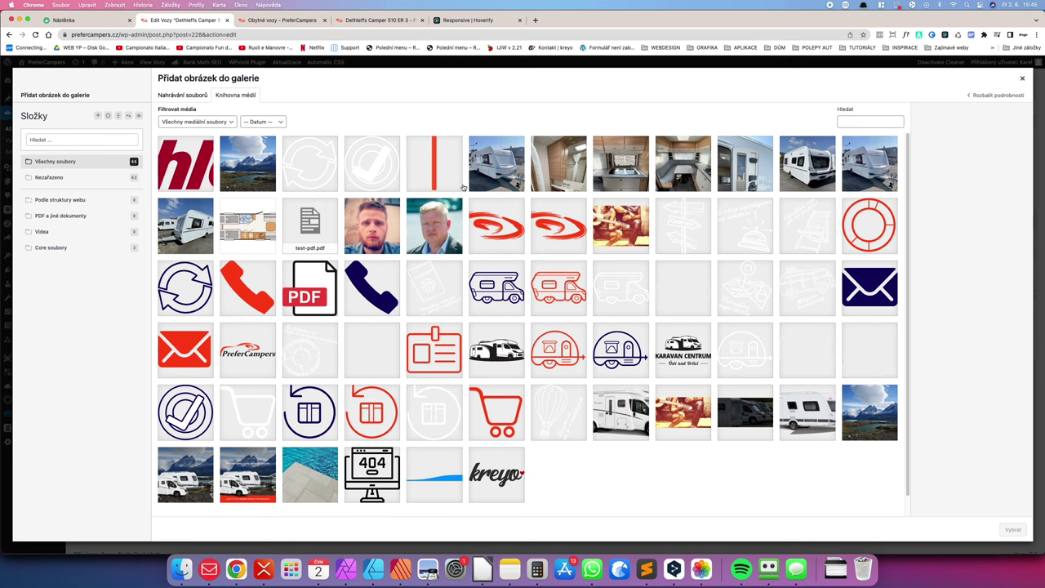
pyautogui.click(496, 164)
pyautogui.click(559, 163)
pyautogui.click(620, 163)
pyautogui.click(682, 163)
pyautogui.click(744, 164)
pyautogui.click(807, 163)
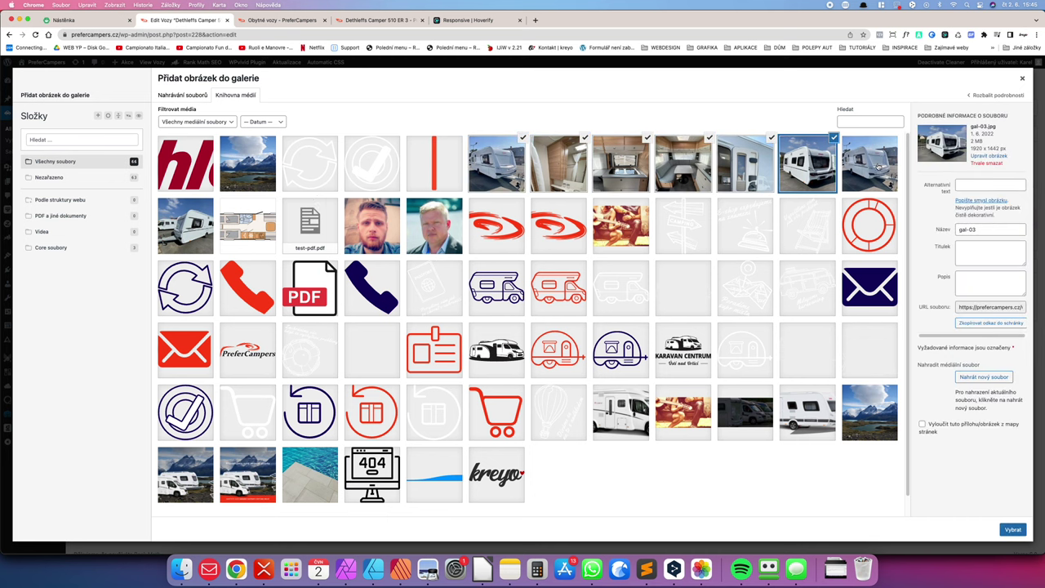
pyautogui.click(870, 164)
pyautogui.click(1012, 529)
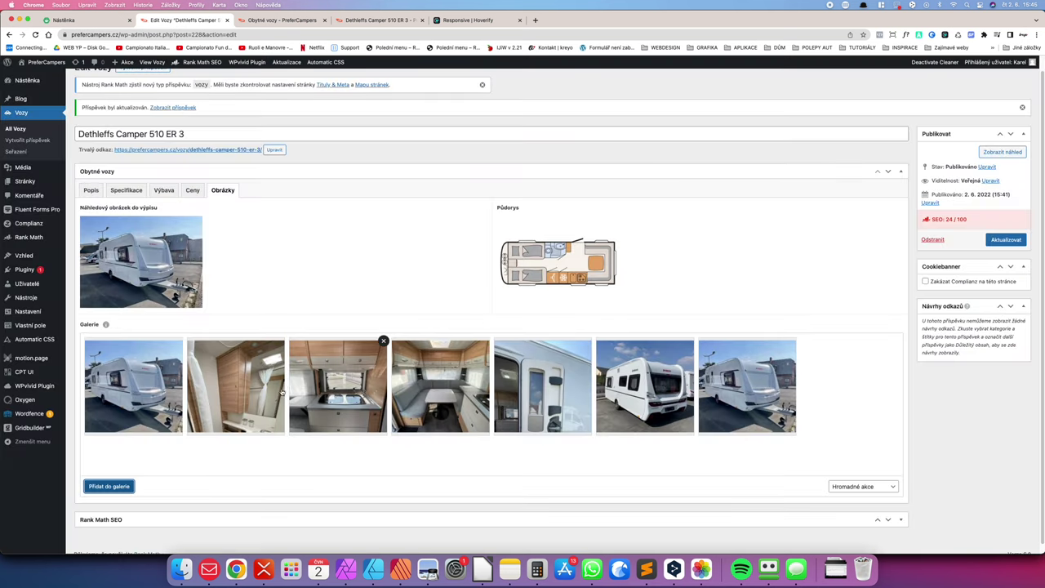
# Step: Reorder the gallery to wardrobe interior, rear exterior, seating area, kitchen and entrance door, removing the two front-view caravan photos
pyautogui.moveTo(455, 367); pyautogui.dragTo(237, 375)
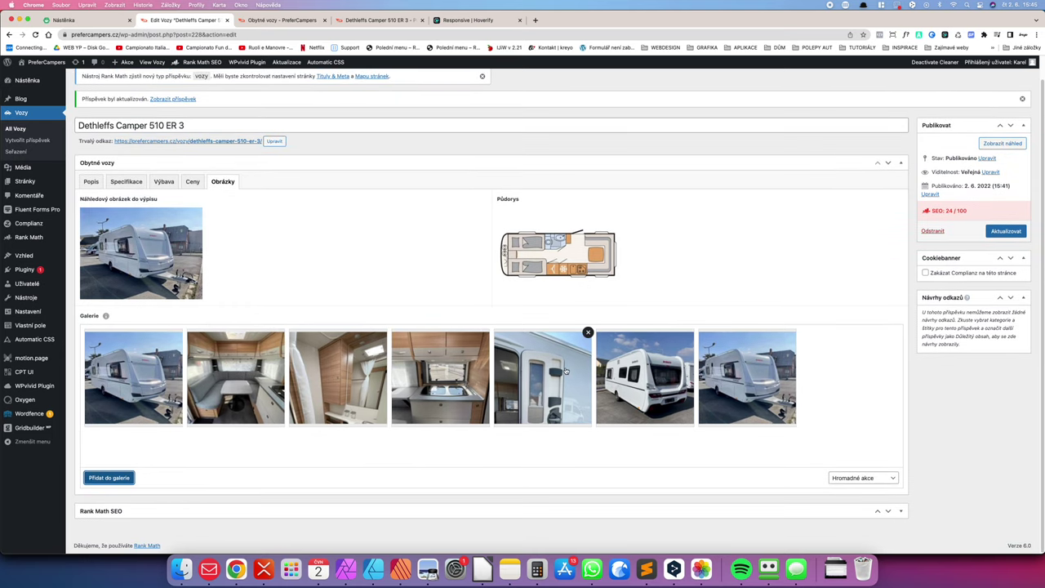
pyautogui.moveTo(629, 371); pyautogui.dragTo(155, 371)
pyautogui.moveTo(441, 371); pyautogui.dragTo(126, 369)
pyautogui.moveTo(235, 376)
pyautogui.mouseDown()
pyautogui.moveTo(138, 375)
pyautogui.moveTo(239, 382)
pyautogui.mouseUp()
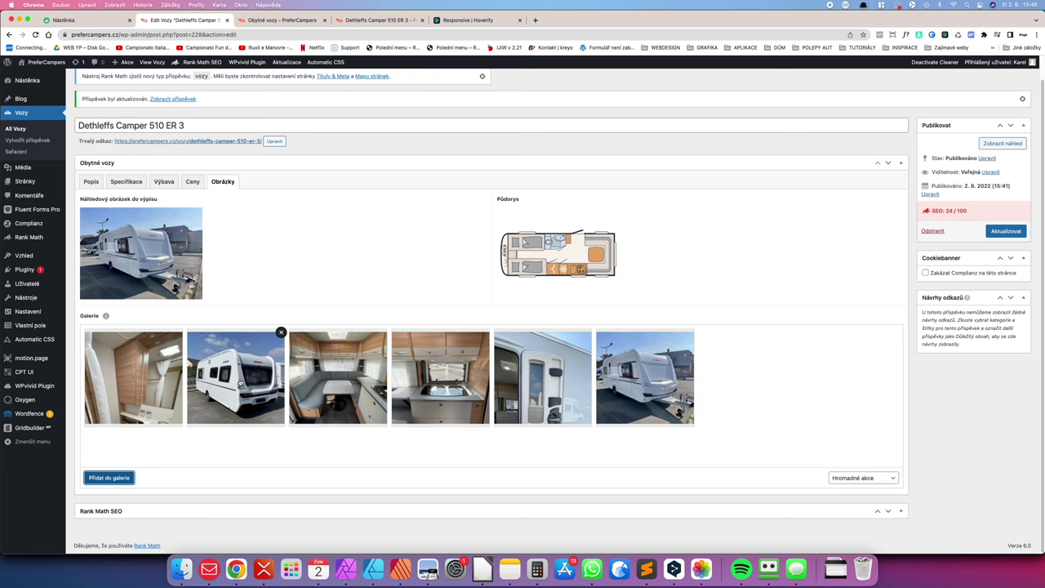
pyautogui.click(692, 331)
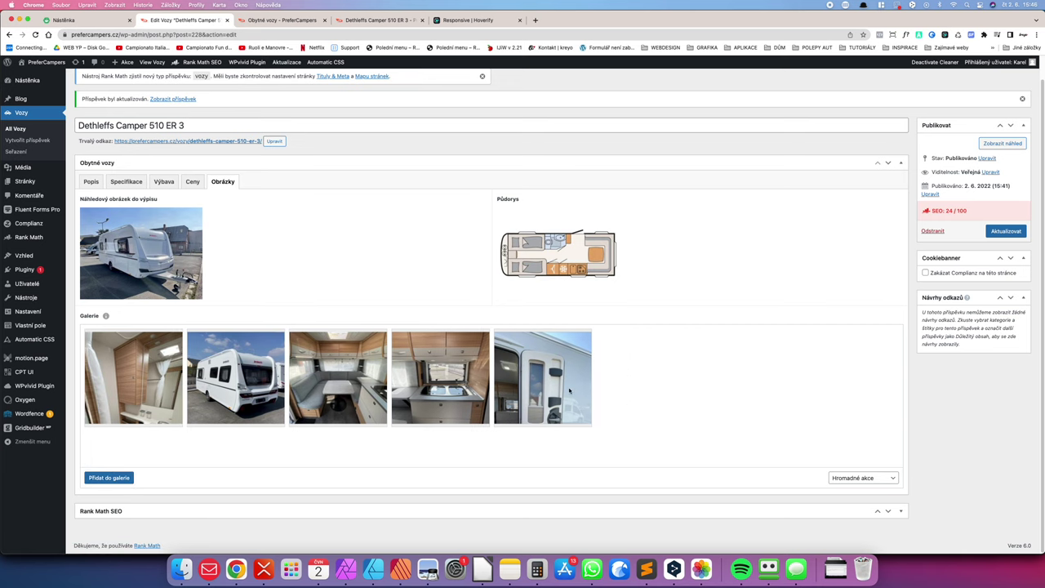
# Step: Update the vehicle and expand its Rank Math SEO section to view the general SEO settings
pyautogui.click(1006, 232)
pyautogui.click(139, 515)
pyautogui.scroll(-5, 180, 310)
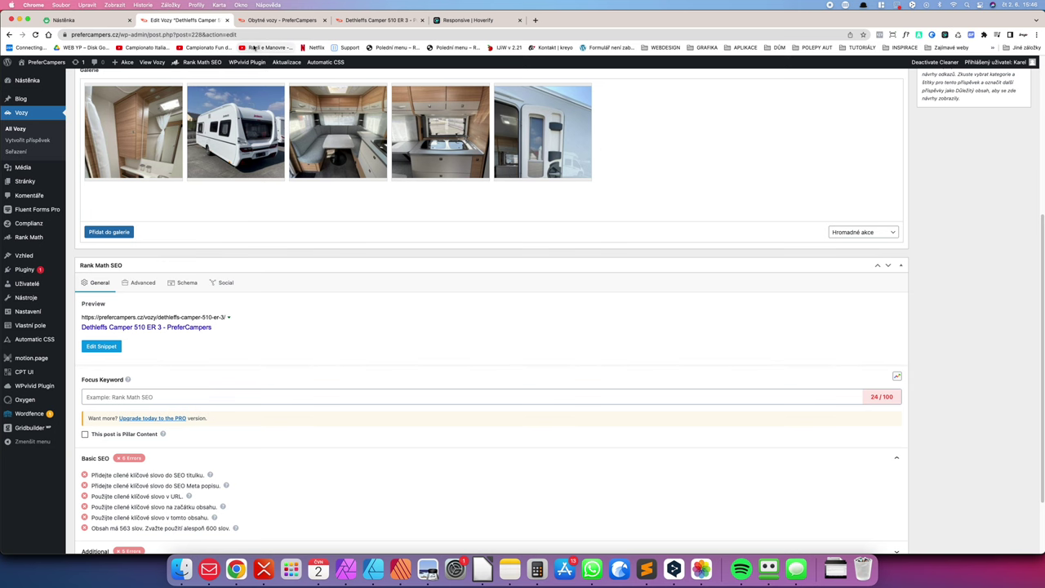
# Step: Reload the vehicle's public page and check its main photo, floor plan and gallery thumbnails
pyautogui.click(377, 20)
pyautogui.click(35, 34)
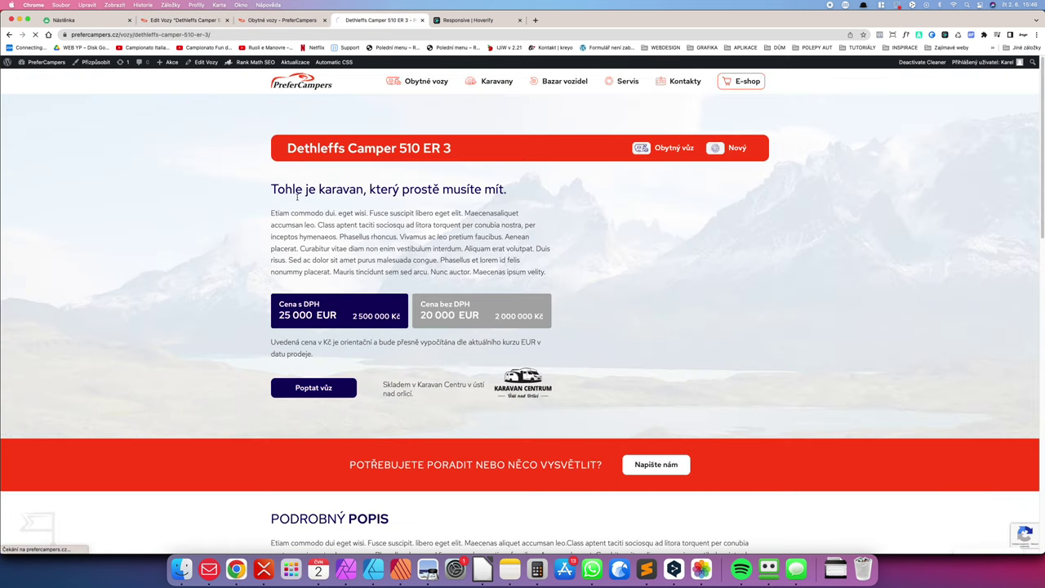
pyautogui.scroll(-5, 445, 210)
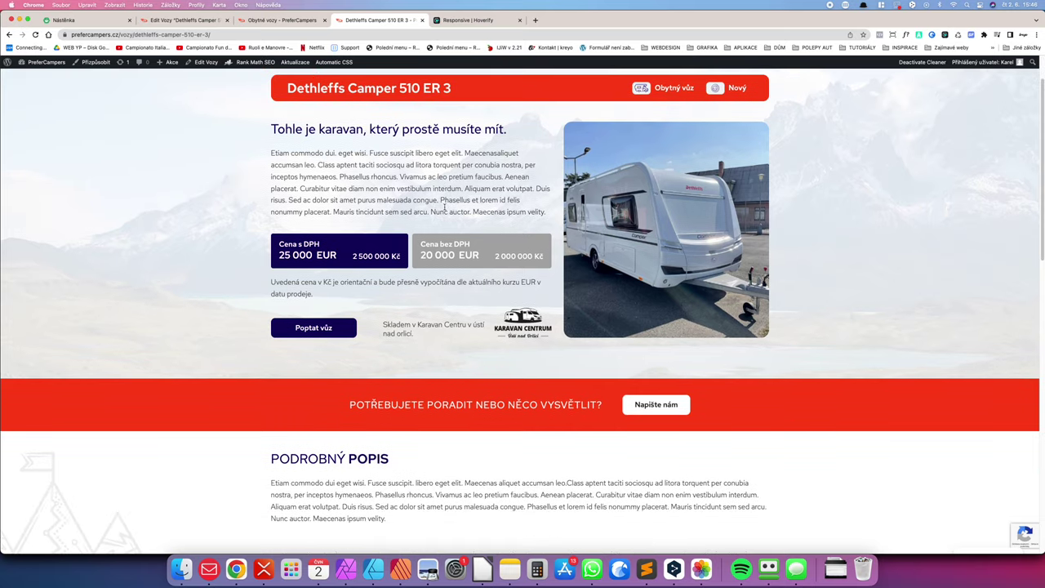
pyautogui.scroll(-8, 445, 210)
pyautogui.scroll(5, 445, 245)
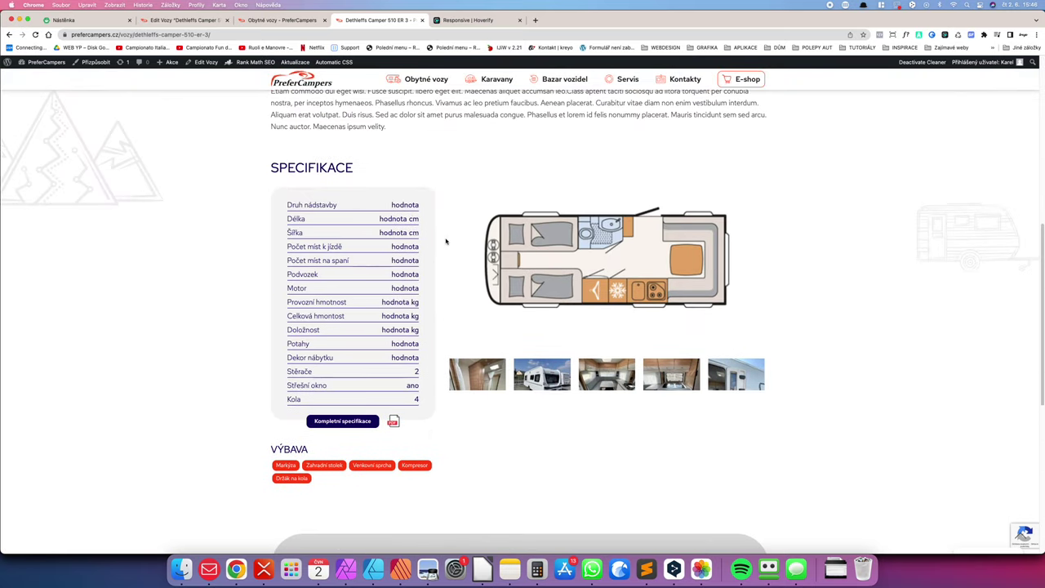
pyautogui.scroll(-2, 608, 264)
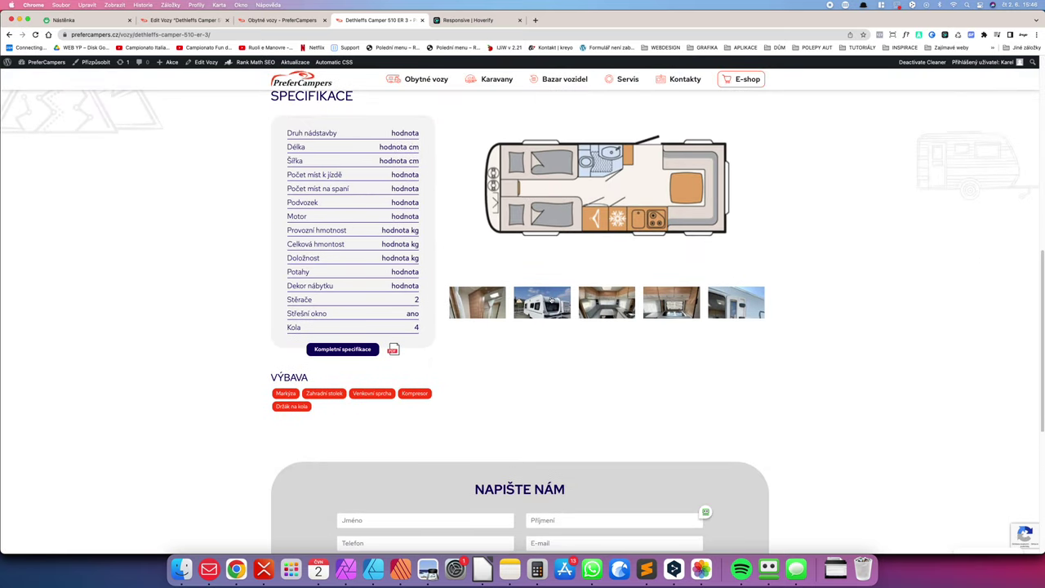
pyautogui.scroll(-2, 388, 316)
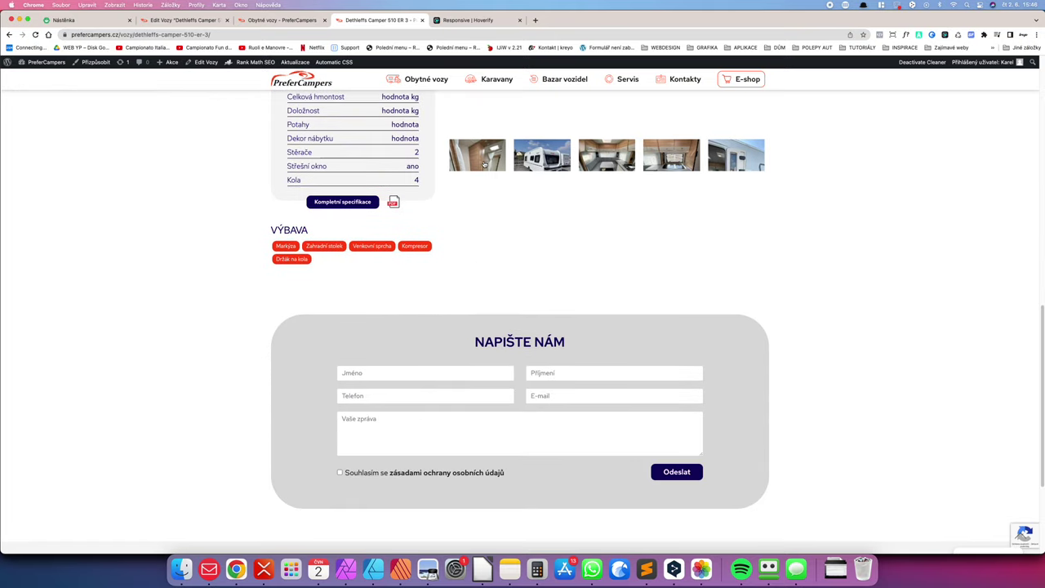
# Step: Browse the gallery photos full screen from the first thumbnail, close the viewer and return to the start of the page
pyautogui.click(477, 152)
pyautogui.click(1030, 305)
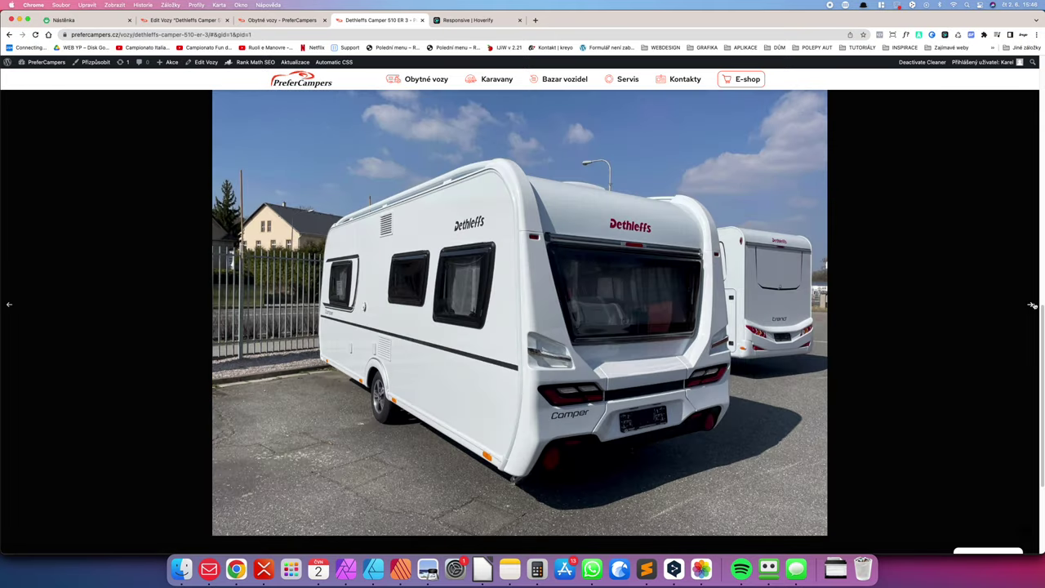
pyautogui.click(1030, 304)
pyautogui.click(944, 276)
pyautogui.scroll(15, 697, 297)
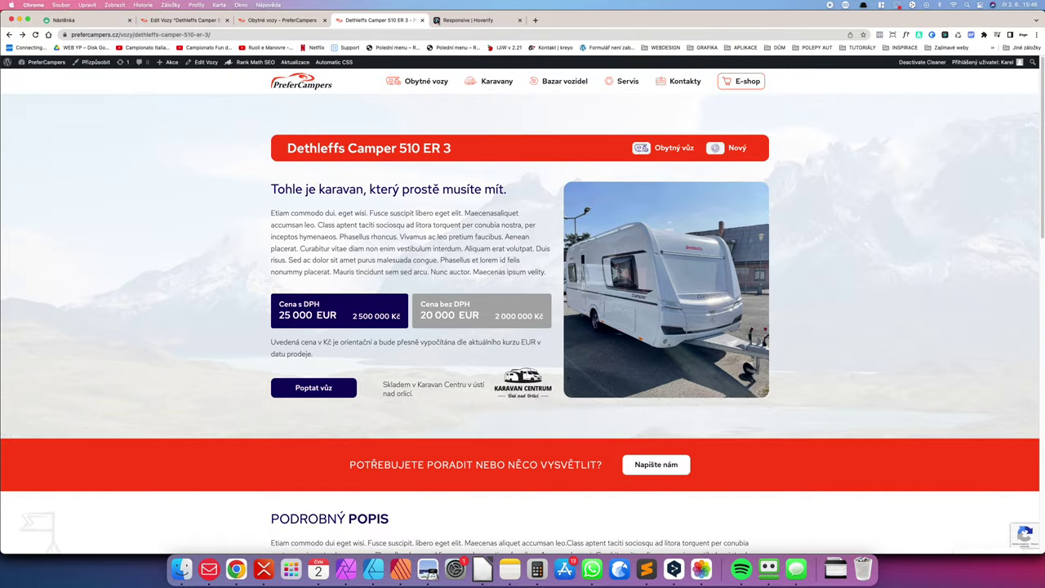
# Step: Reload the Obytné vozy list and check the Dethleffs Camper 510 ER 3 entry with its preview image
pyautogui.hotkey('ctrl', 'shift', 'Tab')
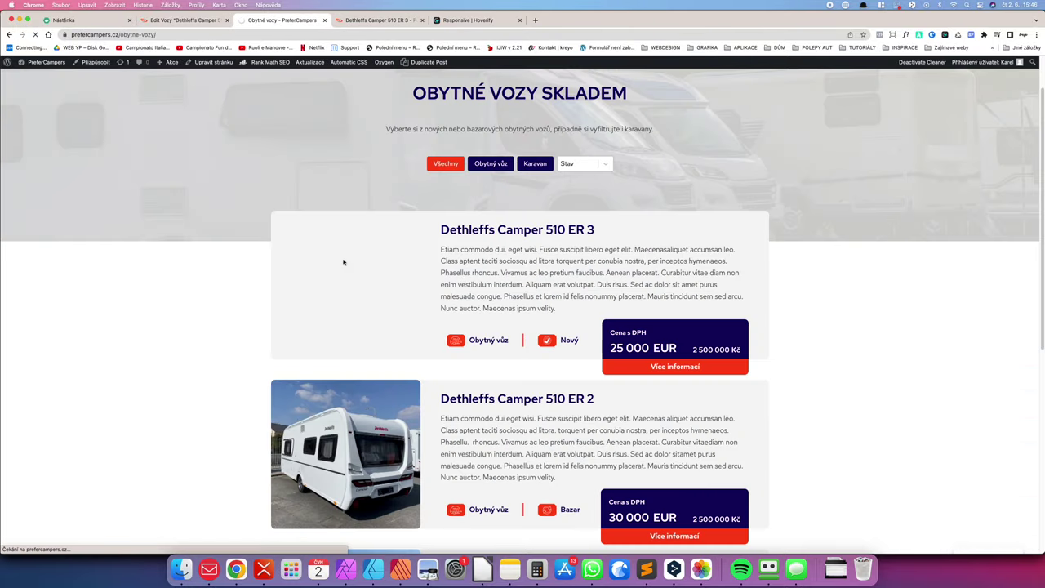
pyautogui.scroll(-3, 367, 253)
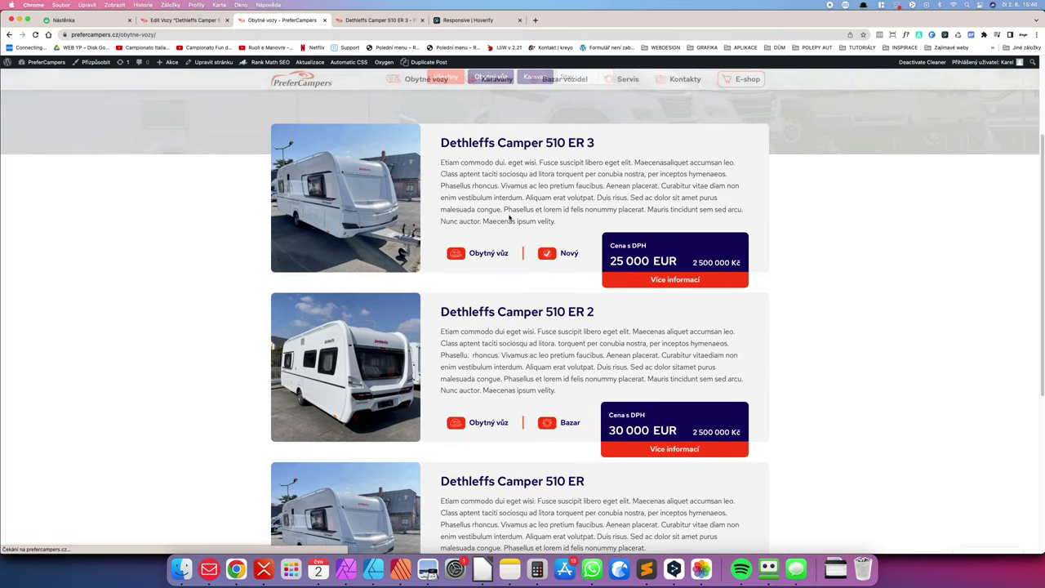
pyautogui.scroll(-3, 398, 242)
pyautogui.scroll(4, 441, 238)
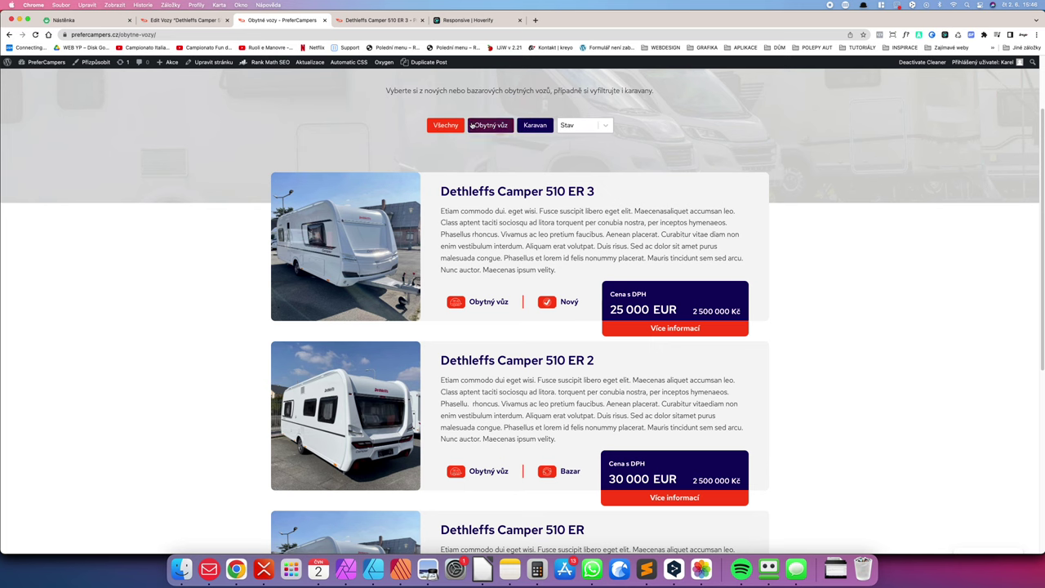
pyautogui.scroll(3, 481, 131)
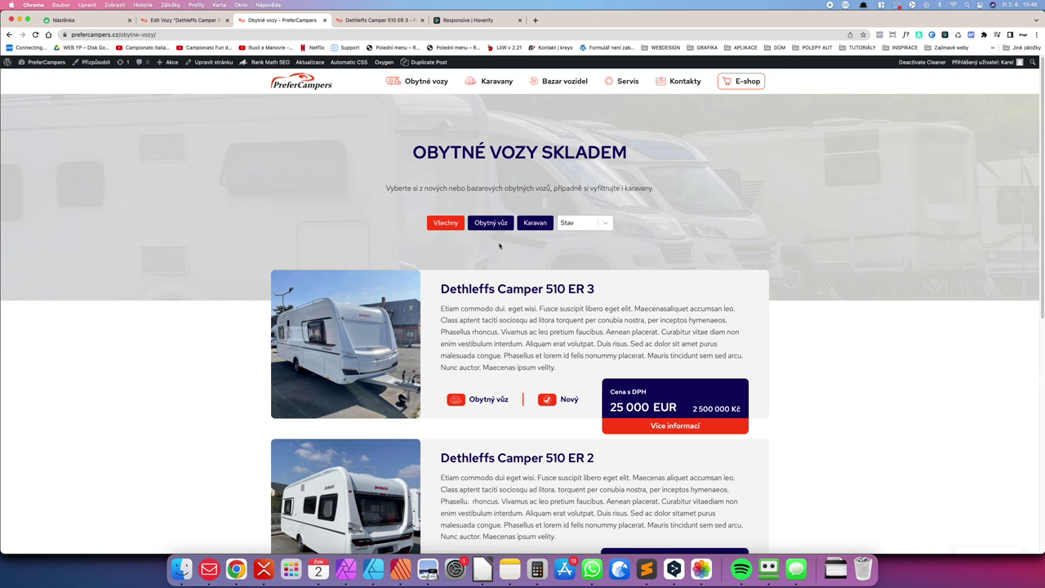
# Step: Filter the vehicle list by Obytný vůz and by Karavan, and show all vehicles again with Všechny
pyautogui.click(492, 223)
pyautogui.scroll(-3, 625, 247)
pyautogui.scroll(-1, 613, 246)
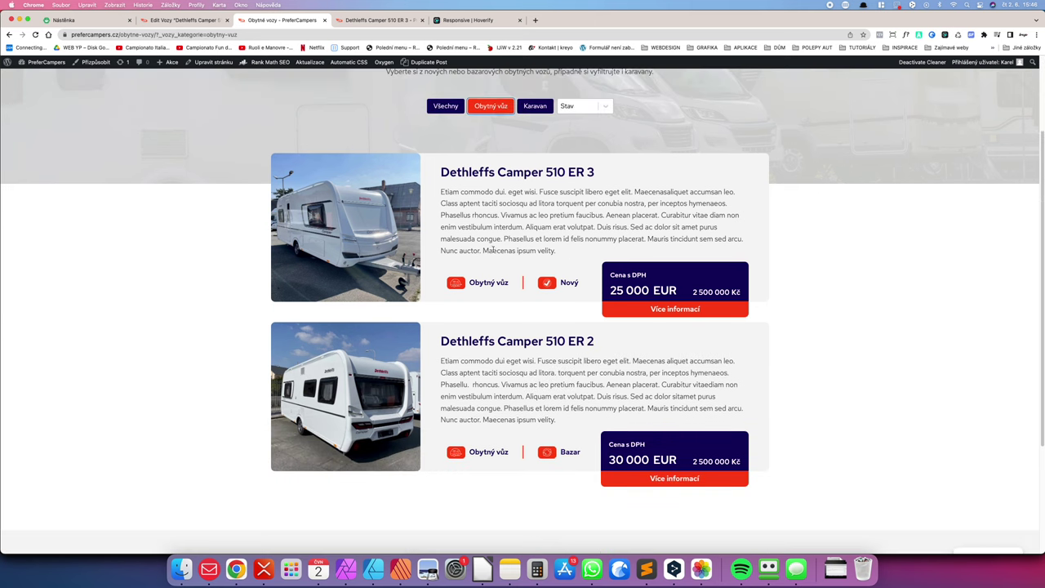
pyautogui.click(535, 105)
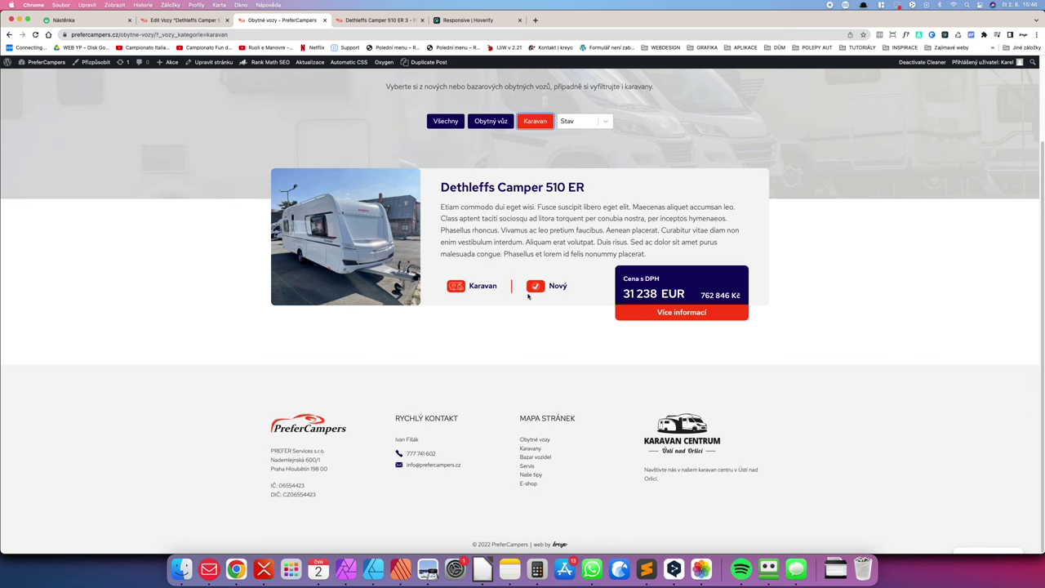
pyautogui.click(445, 121)
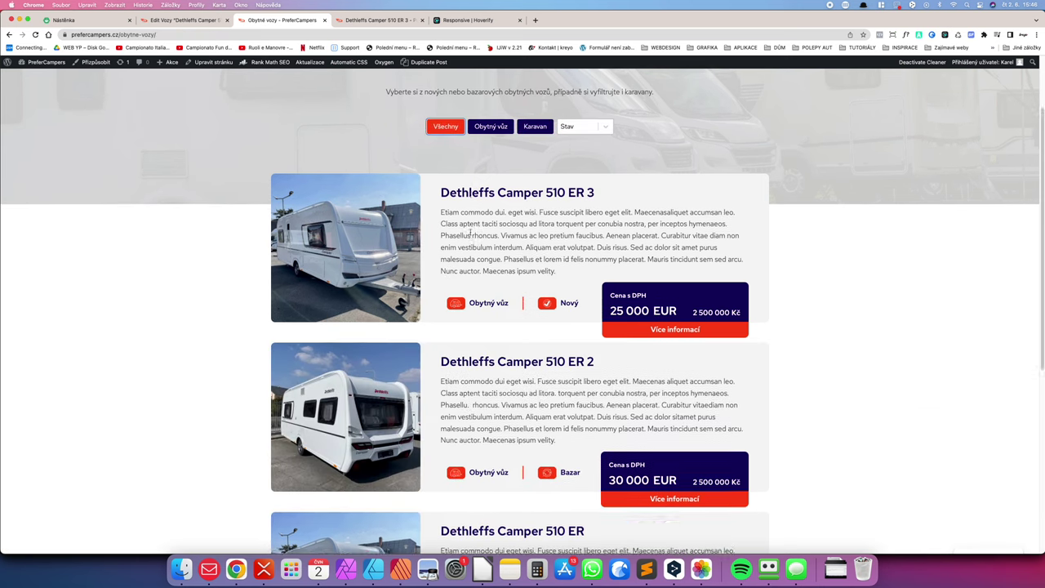
# Step: View the available conditions in the Stav filter and look over the unfiltered vehicle list
pyautogui.scroll(3, 472, 232)
pyautogui.click(566, 222)
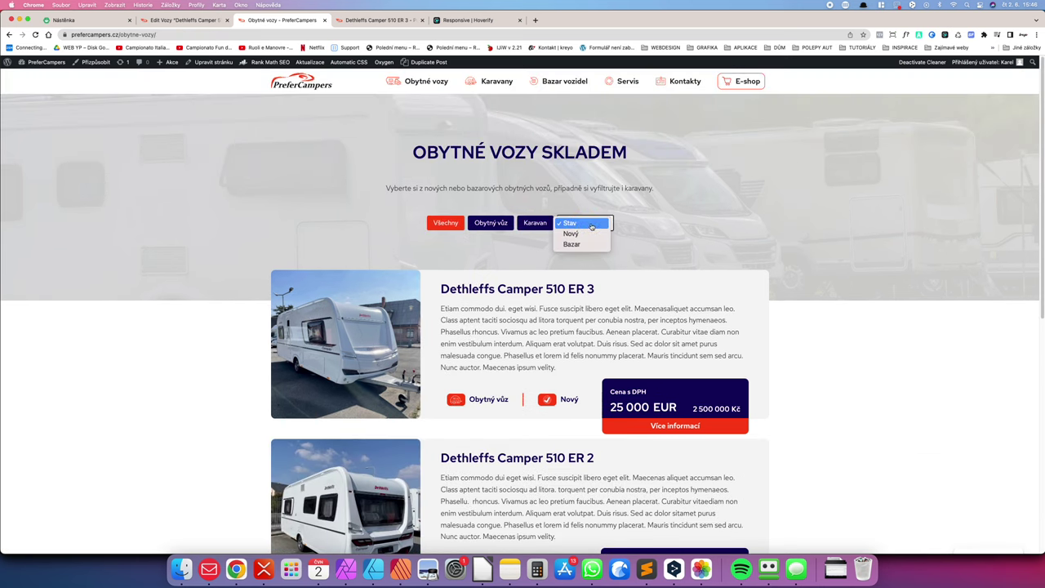
pyautogui.click(733, 228)
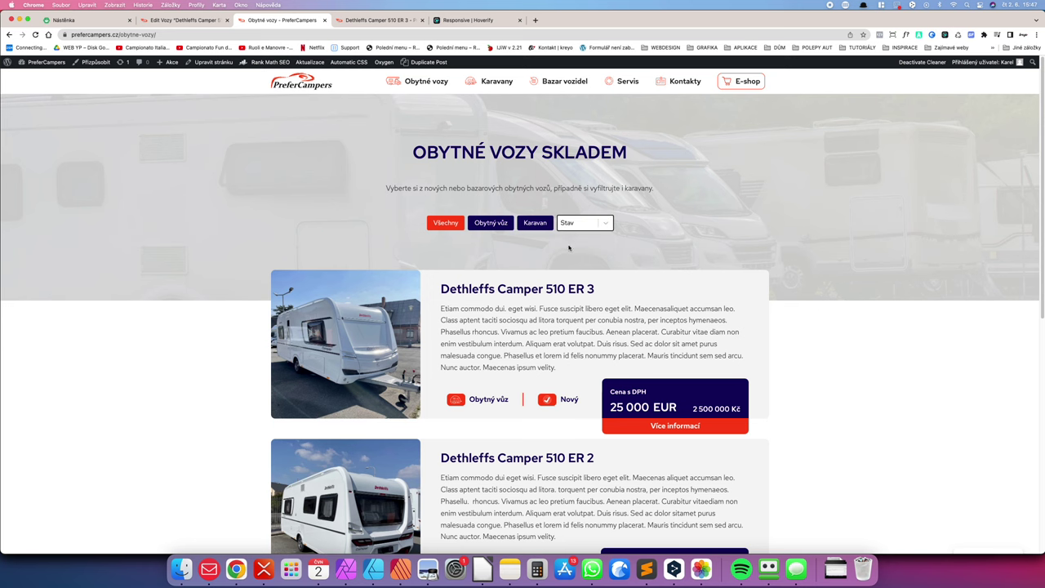
pyautogui.scroll(-3, 650, 250)
pyautogui.scroll(3, 651, 250)
# Step: Open the Obytné vozy list from the homepage and examine its heading and introductory text
pyautogui.click(318, 95)
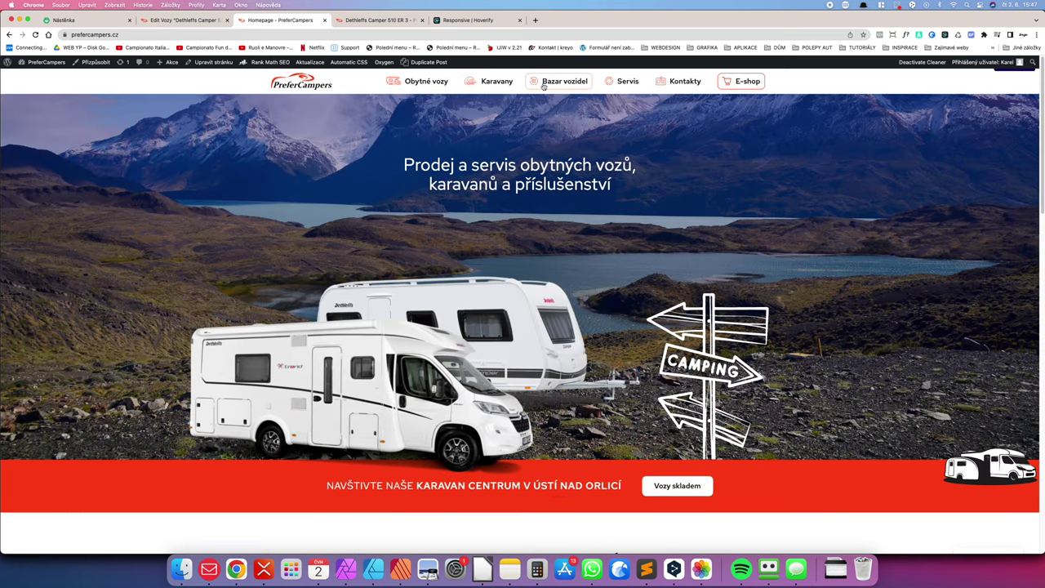
pyautogui.click(426, 82)
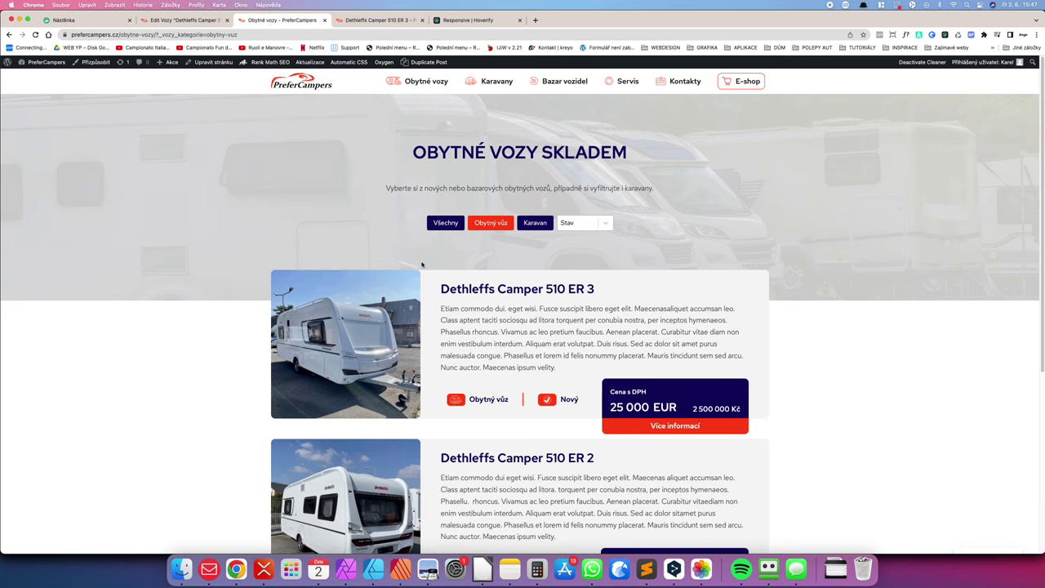
pyautogui.moveTo(386, 188); pyautogui.dragTo(681, 189)
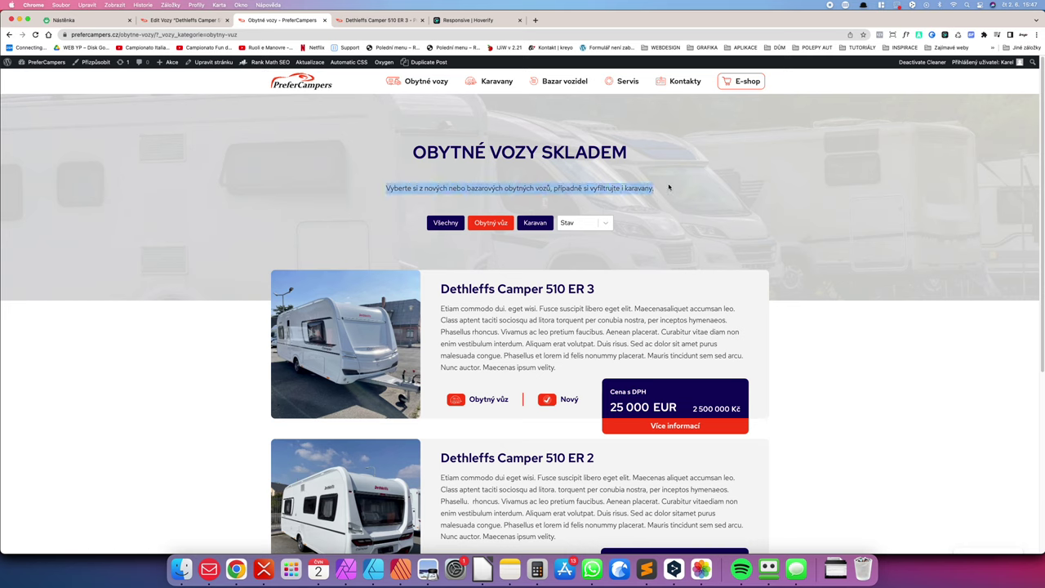
pyautogui.click(663, 191)
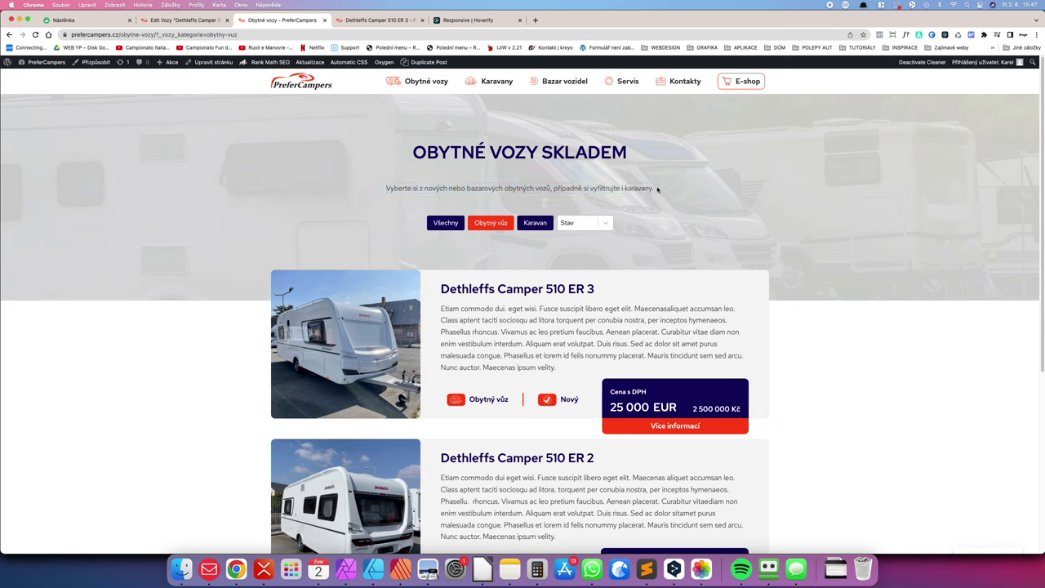
pyautogui.moveTo(658, 189); pyautogui.dragTo(379, 194)
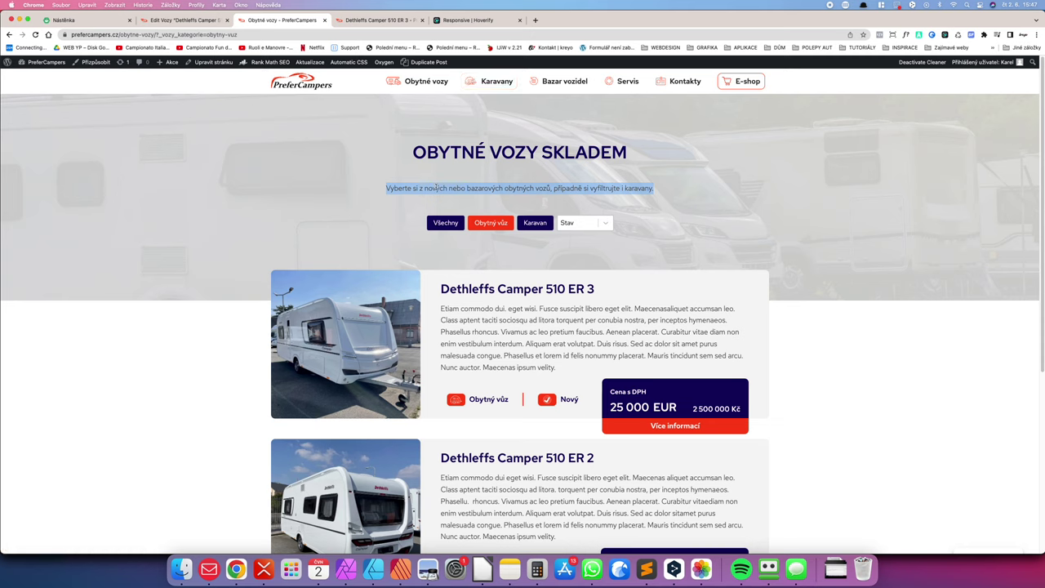
pyautogui.click(523, 88)
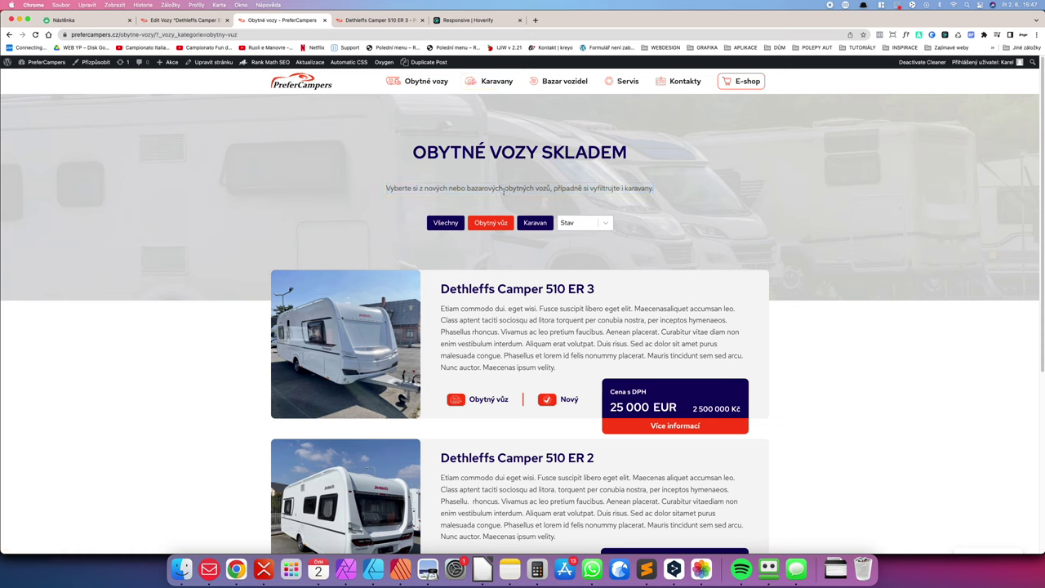
pyautogui.tripleClick(418, 152)
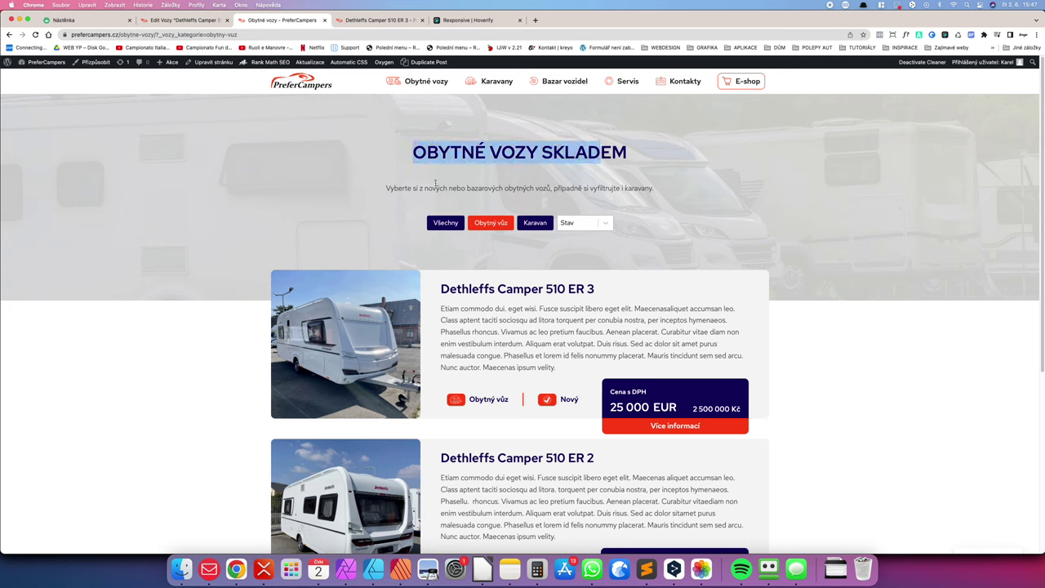
pyautogui.moveTo(385, 188); pyautogui.dragTo(445, 188)
pyautogui.click(490, 192)
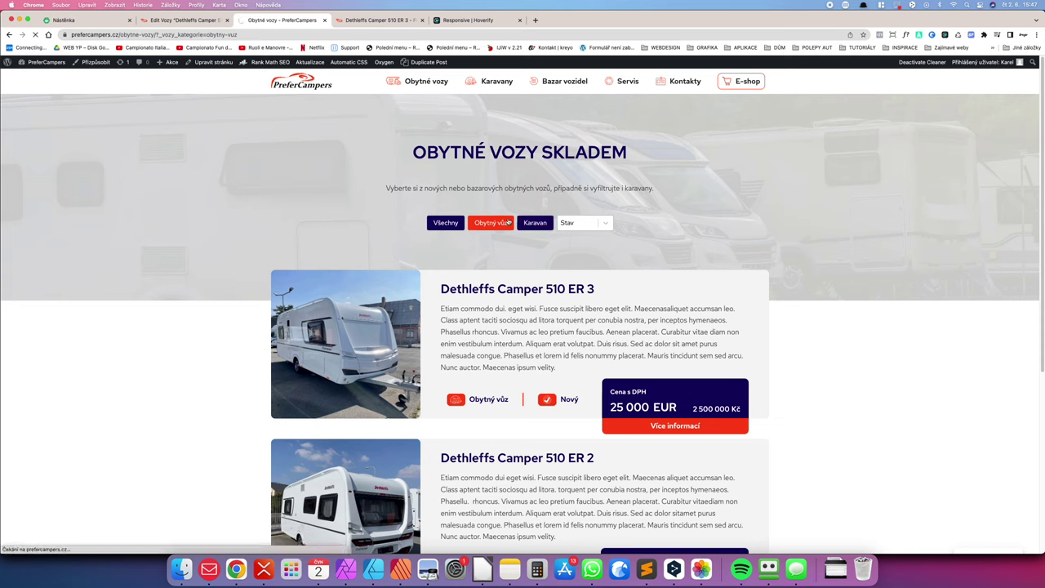
# Step: On the Karavany page, show all vehicles and filter them by the conditions Bazar and Nový in turn
pyautogui.click(533, 230)
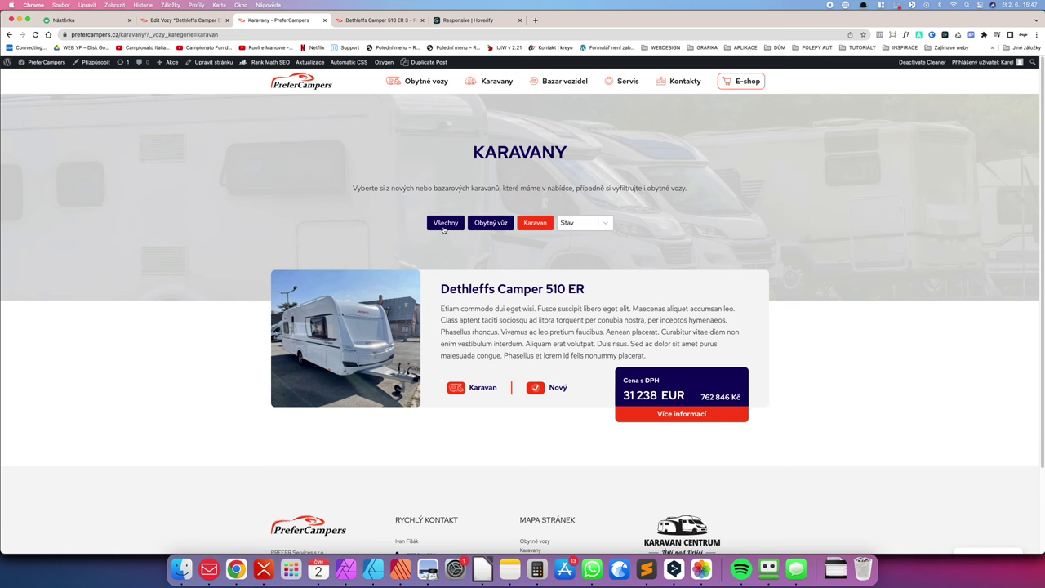
pyautogui.click(445, 223)
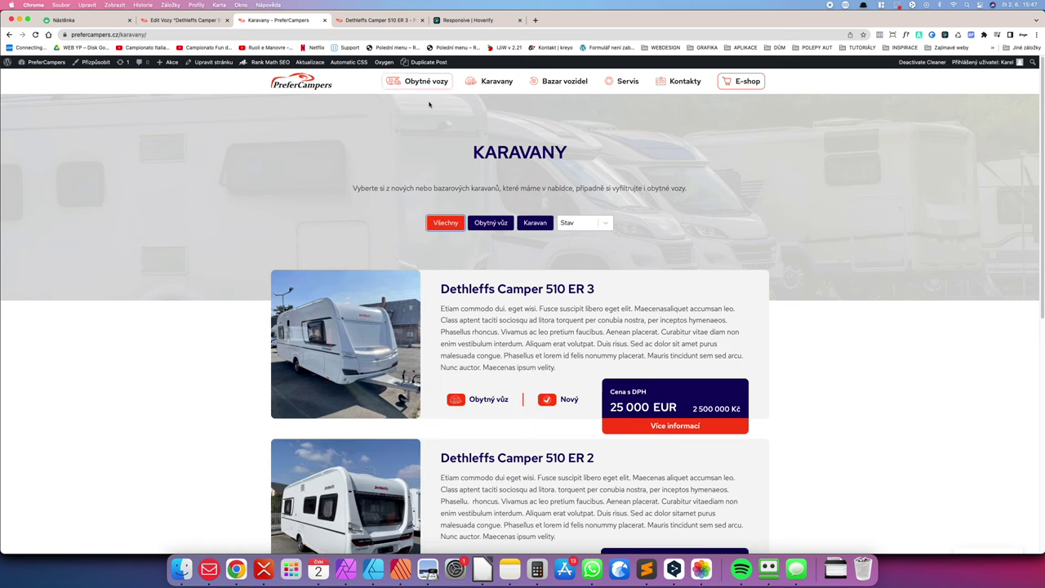
pyautogui.click(598, 229)
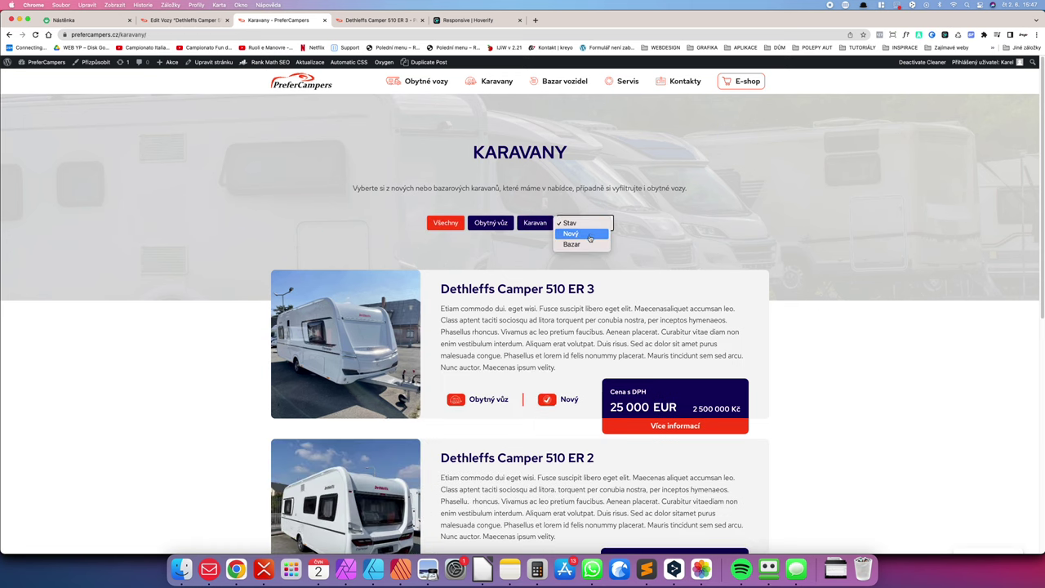
pyautogui.click(588, 243)
pyautogui.click(594, 223)
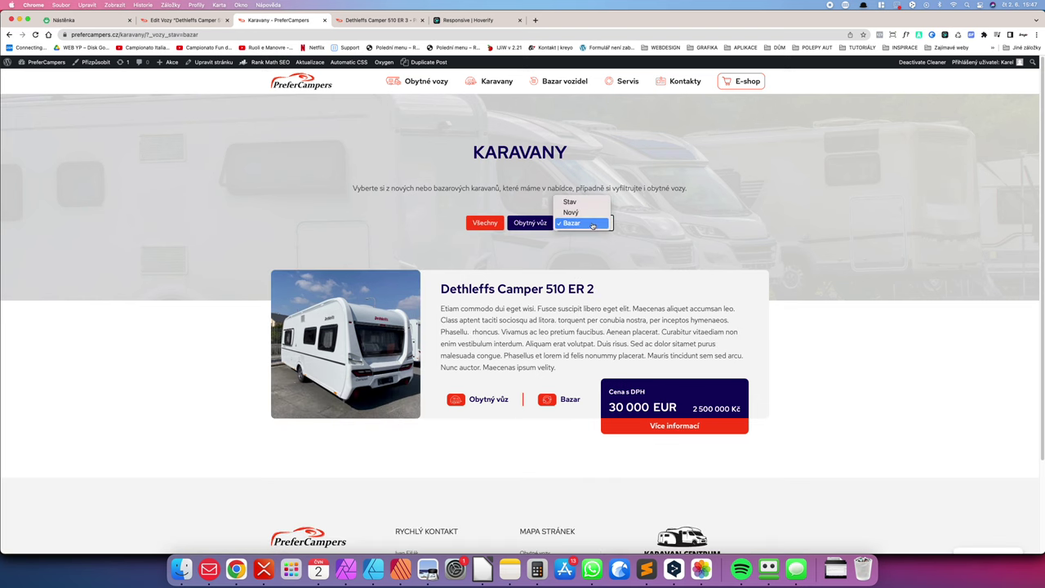
pyautogui.click(585, 213)
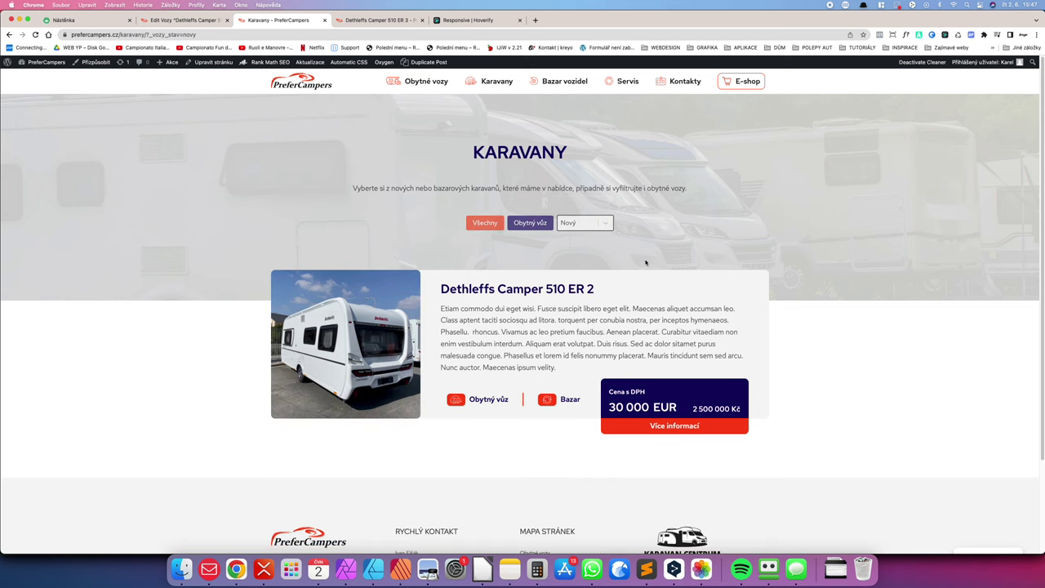
pyautogui.scroll(-5, 628, 260)
pyautogui.scroll(5, 628, 261)
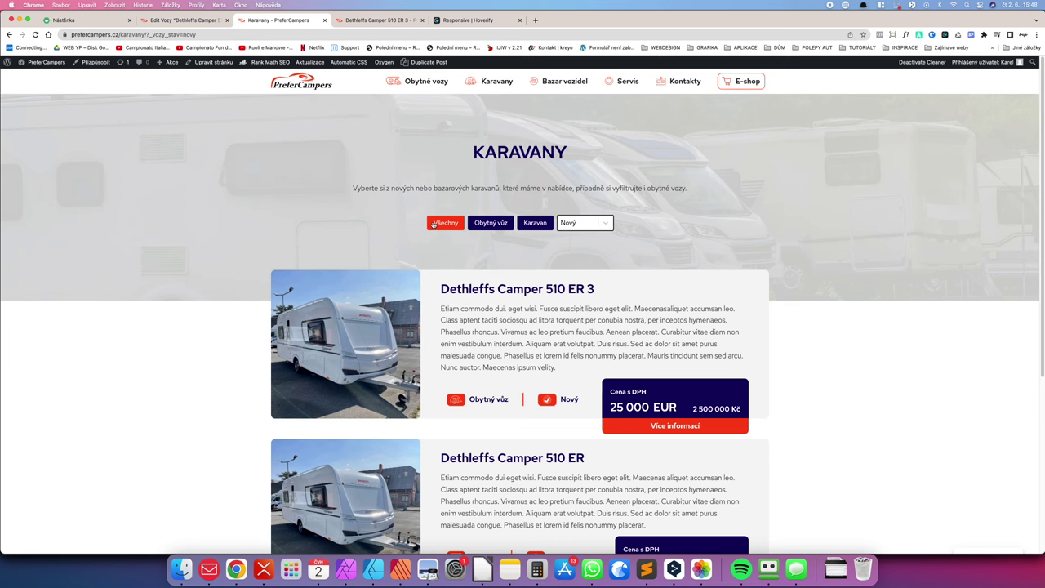
# Step: Review the Nový vehicles under Všechny and bring the Karavany page back to the Karavan category
pyautogui.click(434, 225)
pyautogui.scroll(-5, 535, 271)
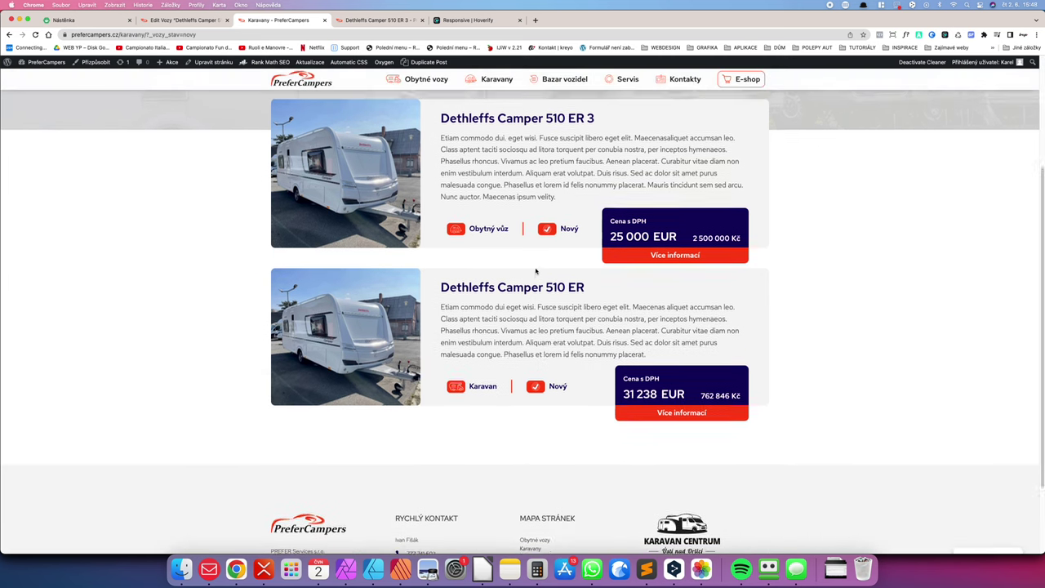
pyautogui.scroll(5, 532, 271)
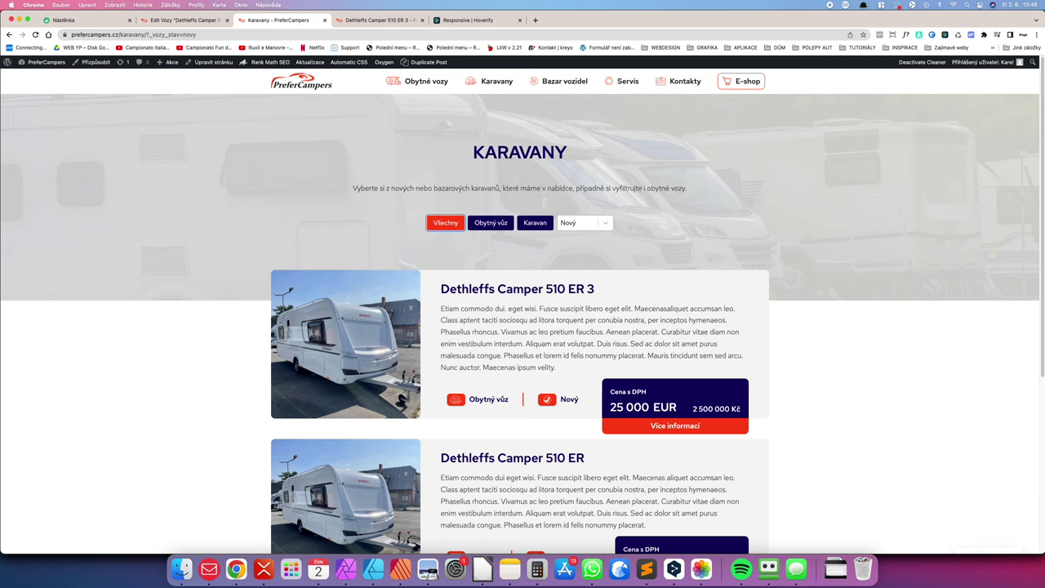
pyautogui.click(438, 221)
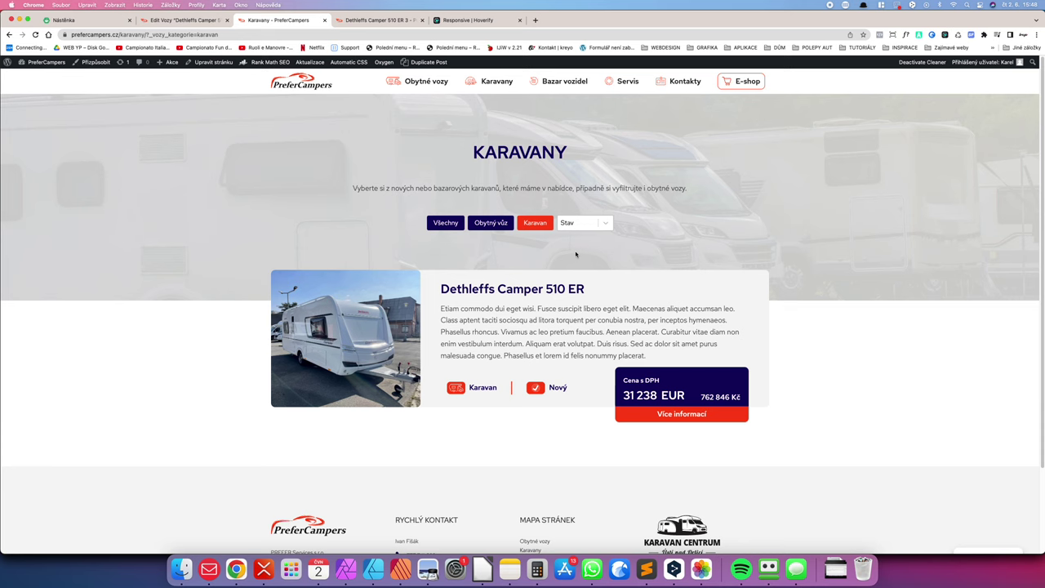
# Step: Return to the vehicle's edit page and examine the image fields, gallery and Rank Math SEO section
pyautogui.click(195, 19)
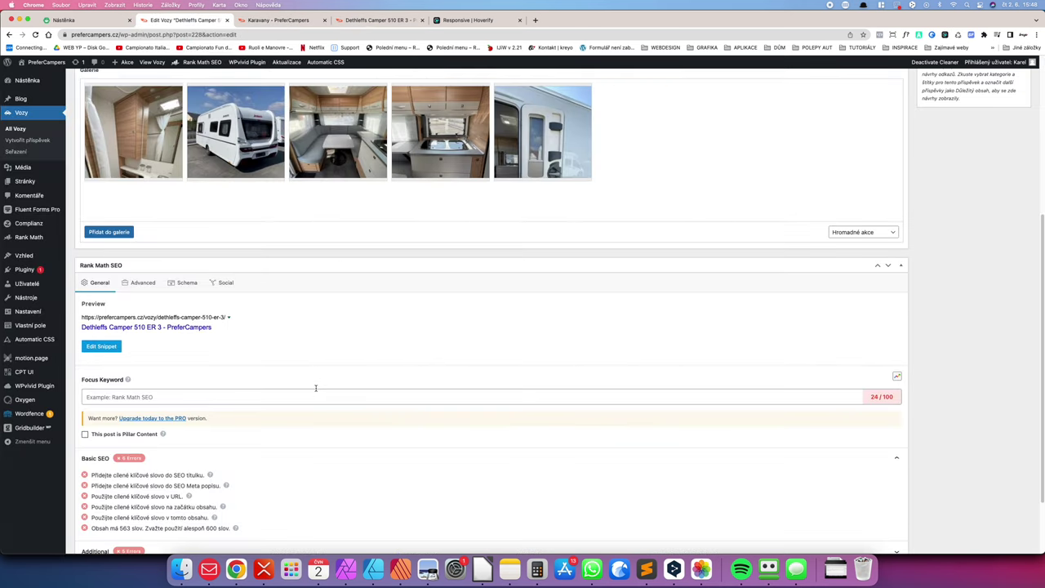
pyautogui.scroll(5, 335, 303)
pyautogui.scroll(-3, 348, 299)
pyautogui.scroll(-3, 348, 301)
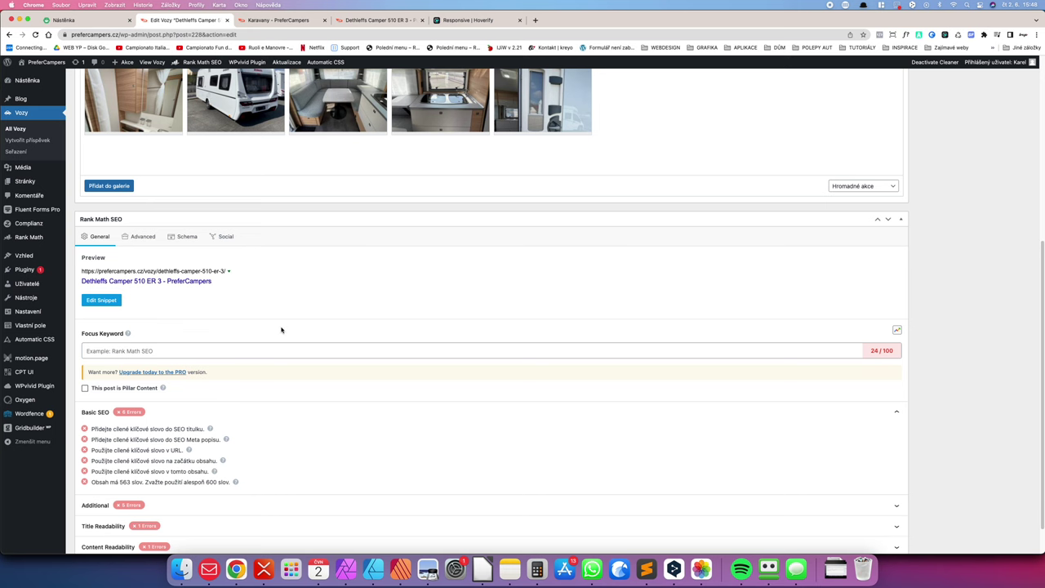
pyautogui.scroll(5, 282, 328)
pyautogui.scroll(-4, 289, 317)
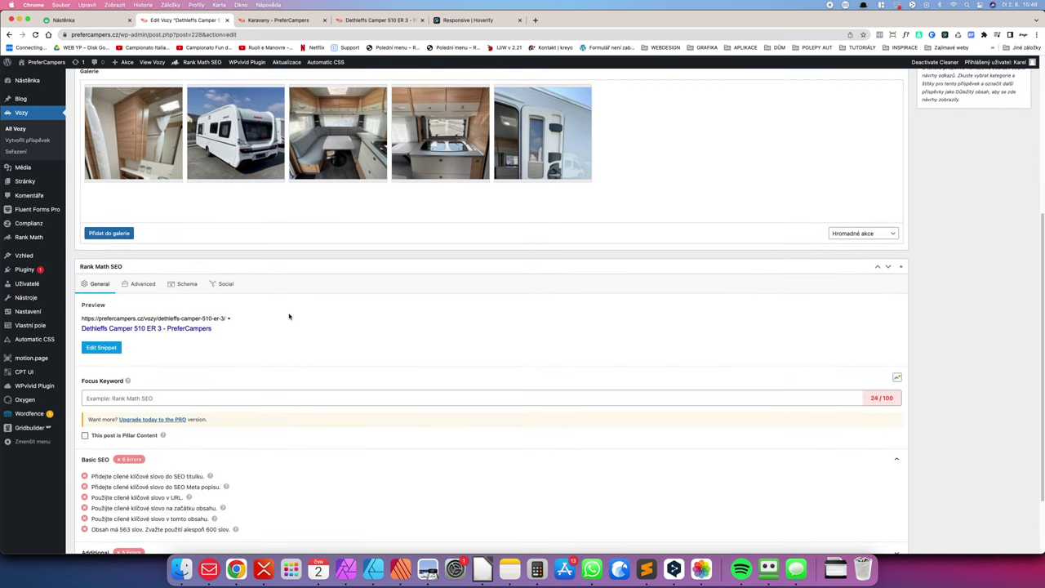
pyautogui.scroll(2, 290, 323)
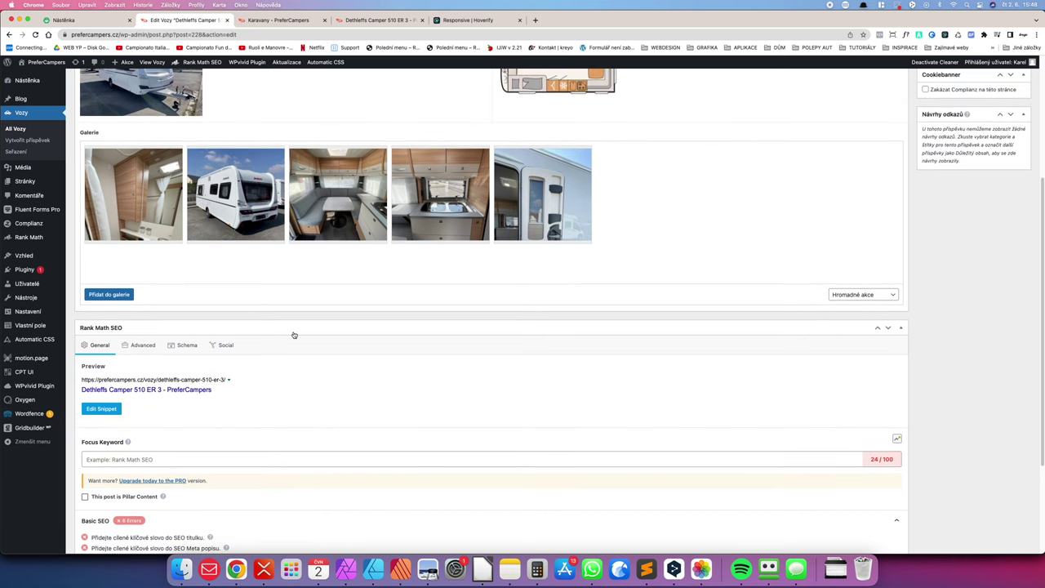
pyautogui.scroll(4, 288, 337)
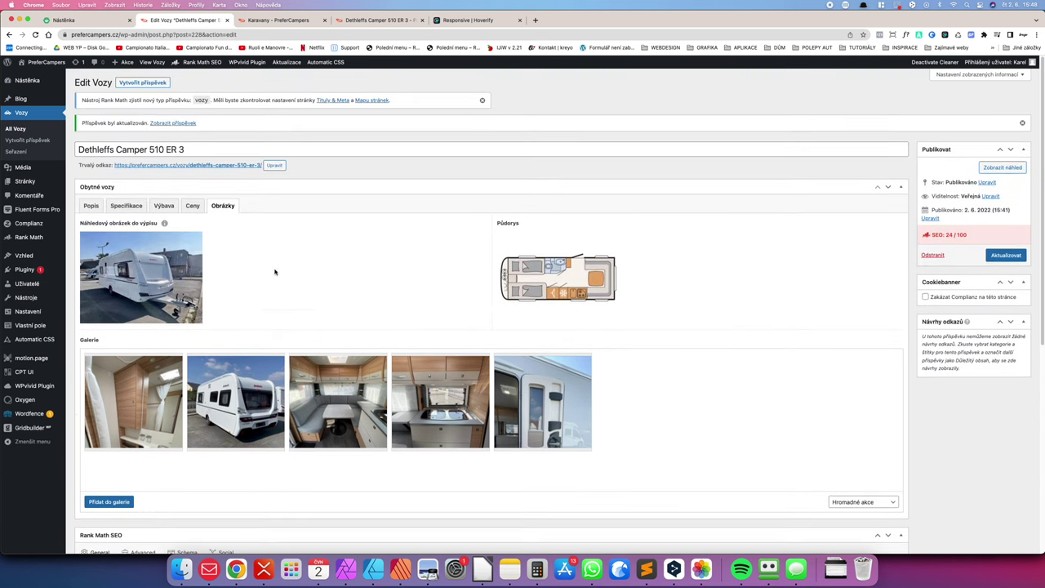
# Step: Copy the vehicle title Dethleffs Camper 510 ER 3 into the Rank Math focus keyword and check the SEO score
pyautogui.tripleClick(163, 149)
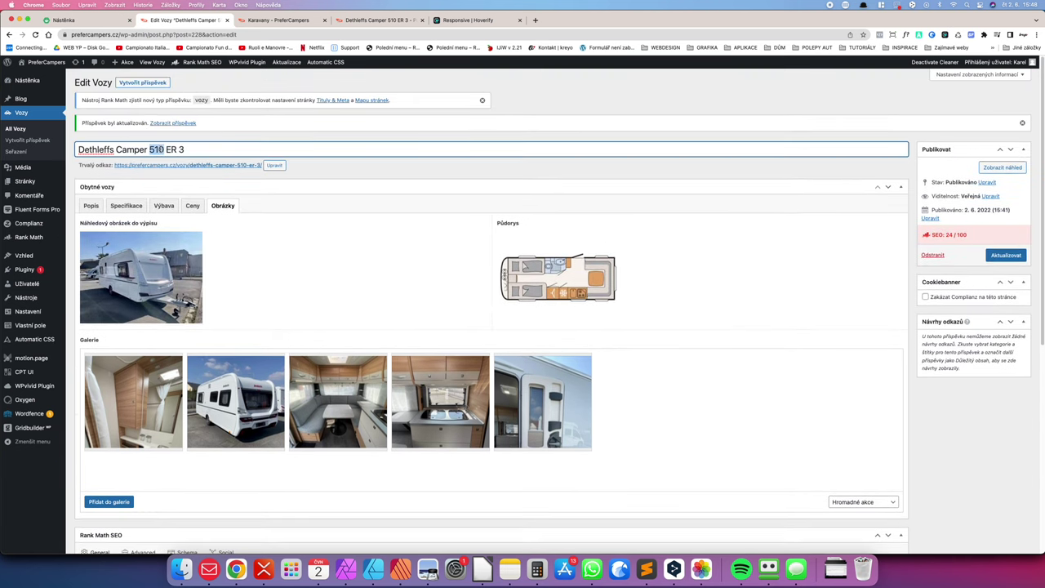
pyautogui.rightClick(123, 150)
pyautogui.click(148, 211)
pyautogui.scroll(-7, 135, 298)
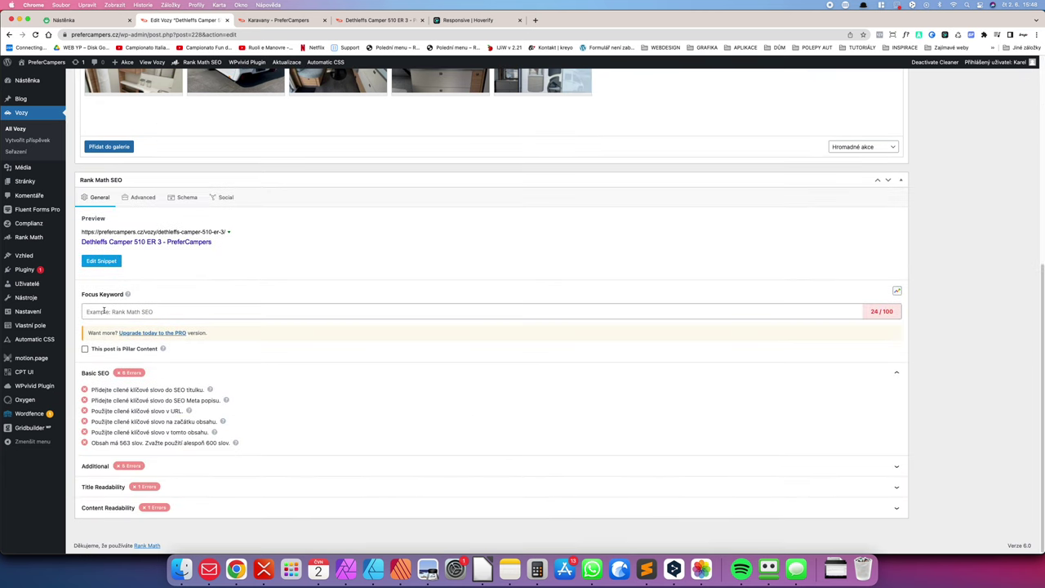
pyautogui.click(104, 311)
pyautogui.press('super+v')
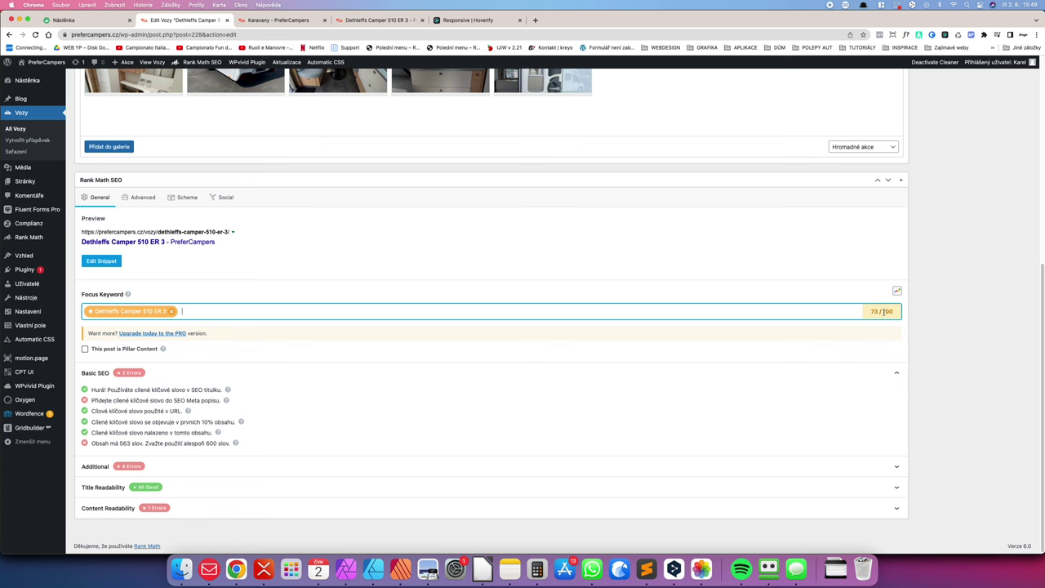
pyautogui.scroll(5, 878, 309)
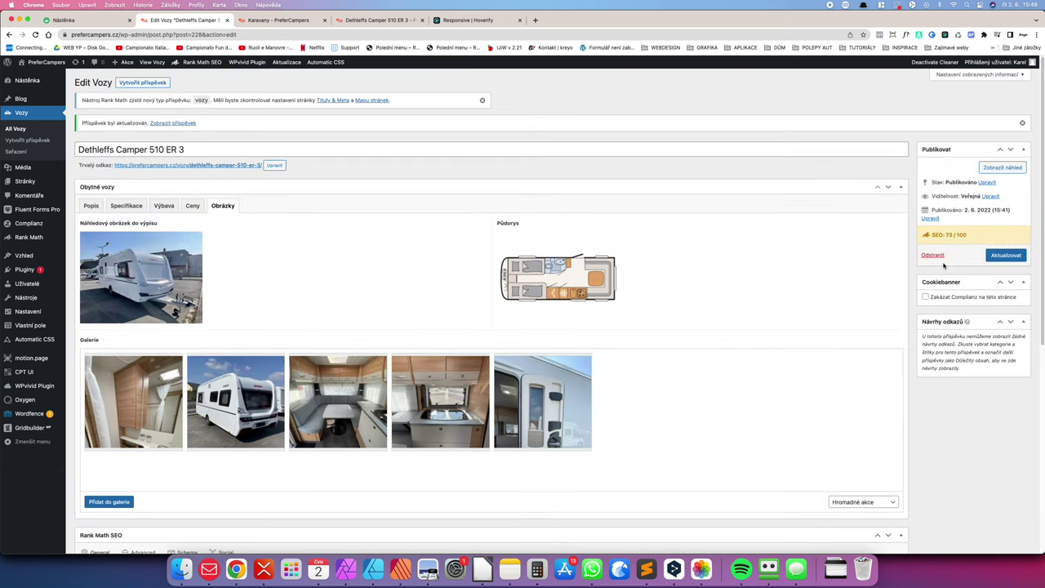
# Step: Open the SEO snippet for editing and paste Dethleffs Camper 510 ER 3 as its description
pyautogui.scroll(-5, 359, 351)
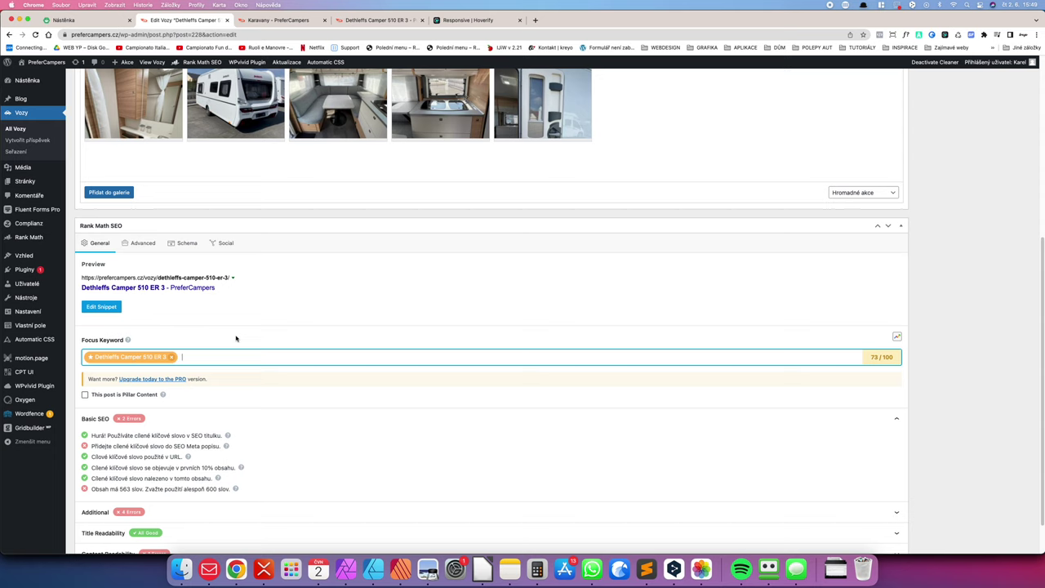
pyautogui.scroll(-2, 155, 307)
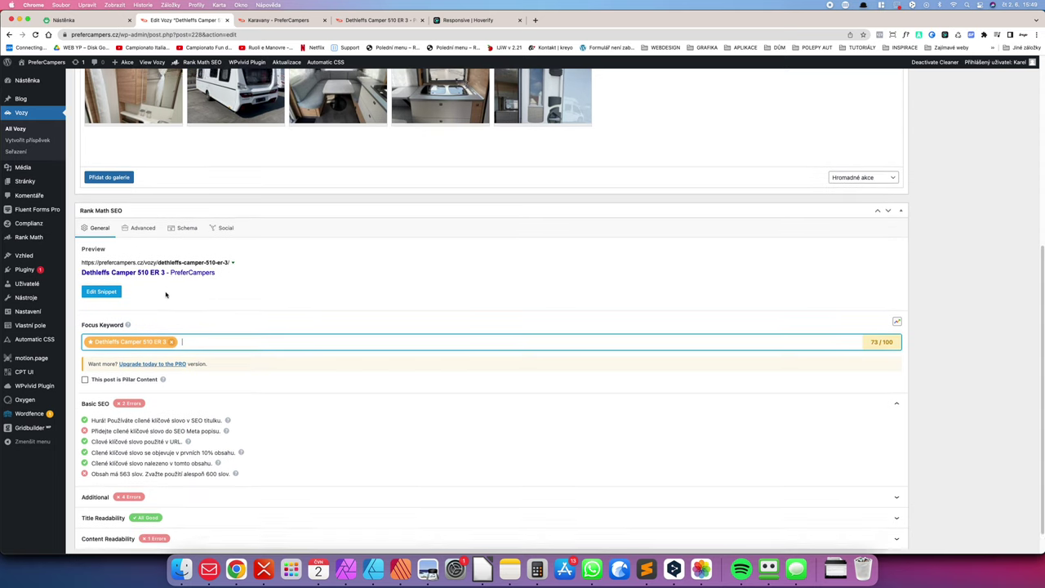
pyautogui.click(101, 260)
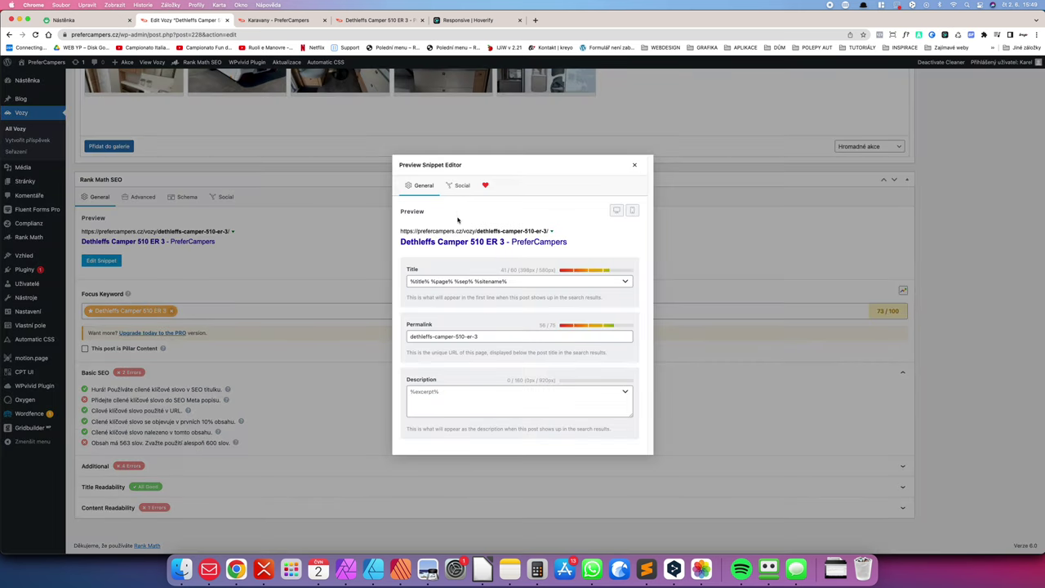
pyautogui.click(451, 401)
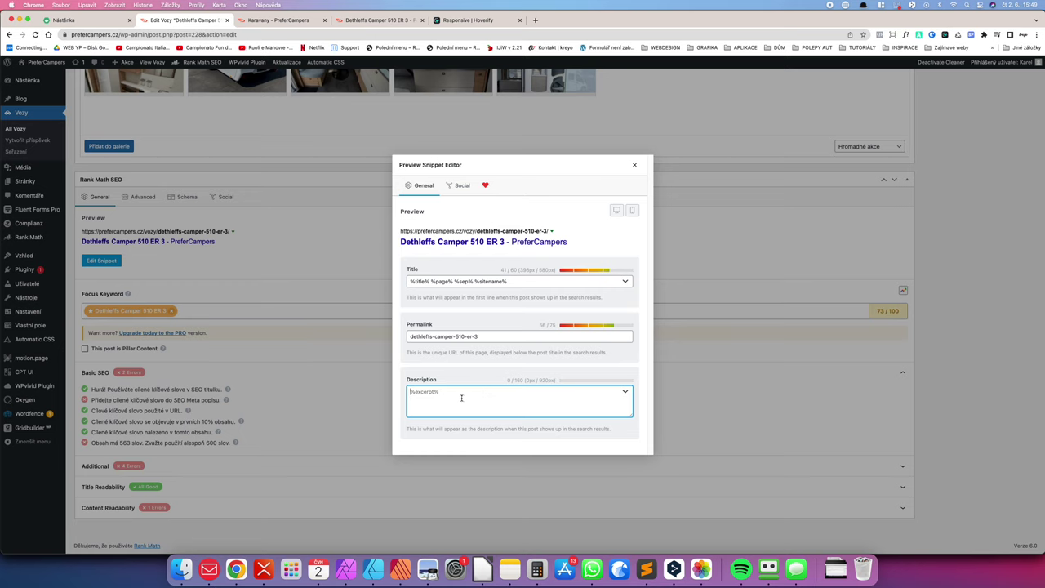
pyautogui.press('super+v')
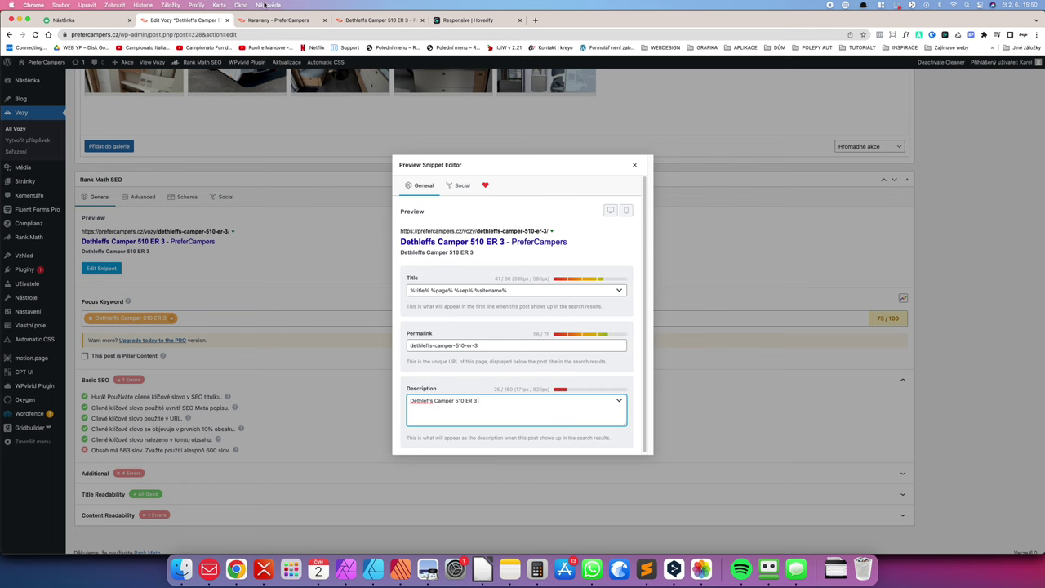
# Step: Append the introductory text from the vehicle's public page, "Etiam commodo" through "vestibulum interdum", to the SEO snippet description
pyautogui.click(359, 19)
pyautogui.moveTo(275, 212); pyautogui.dragTo(464, 248)
pyautogui.click(276, 19)
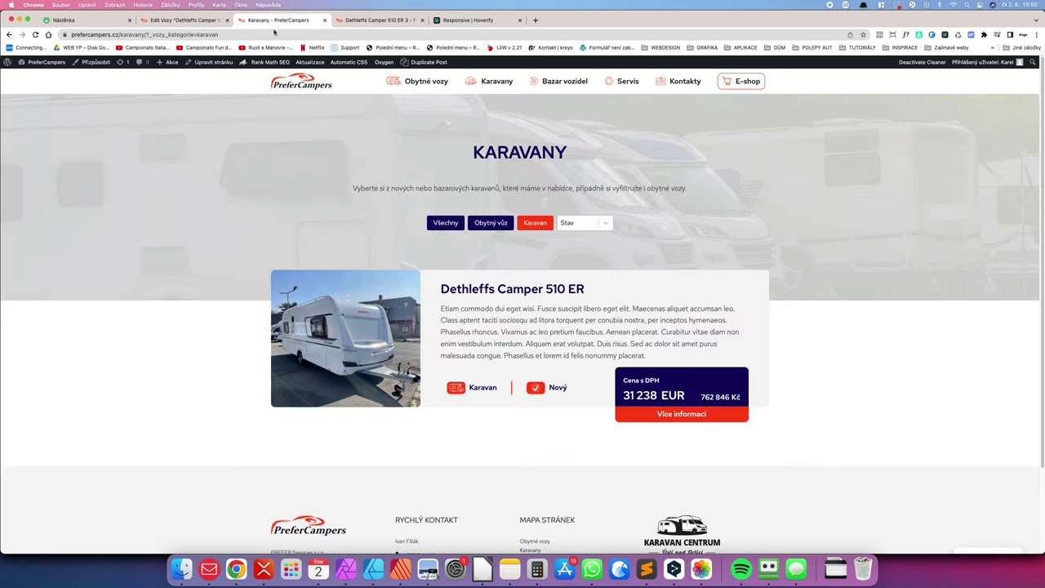
pyautogui.click(184, 19)
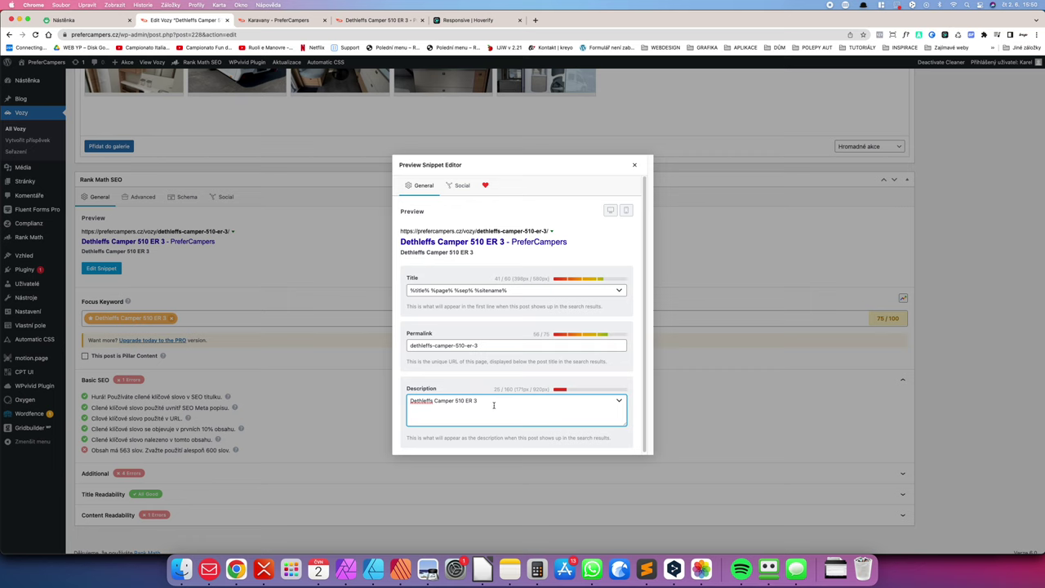
pyautogui.tripleClick(493, 405)
pyautogui.click(485, 400)
pyautogui.press('super+v')
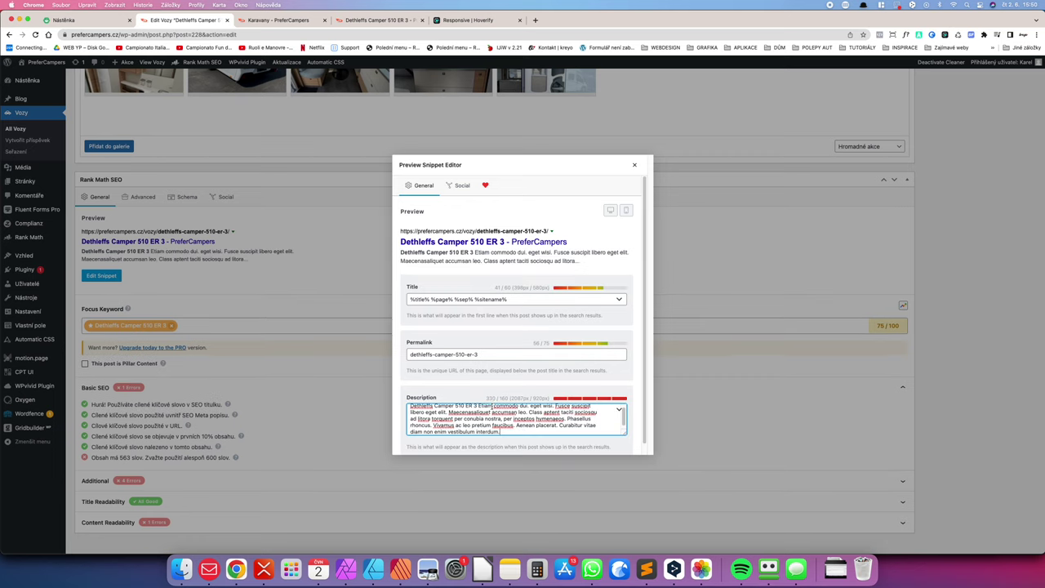
# Step: Shorten the SEO description to end after "Maecenasaliquet accumsan leo." and close the snippet editor
pyautogui.scroll(-1, 508, 420)
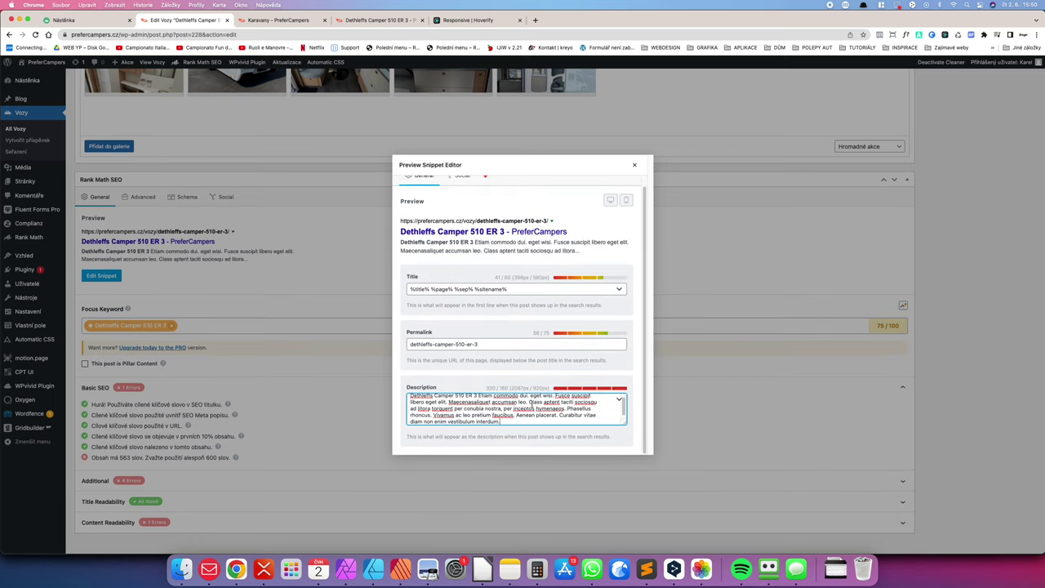
pyautogui.moveTo(530, 401); pyautogui.dragTo(563, 445)
pyautogui.press('BackSpace')
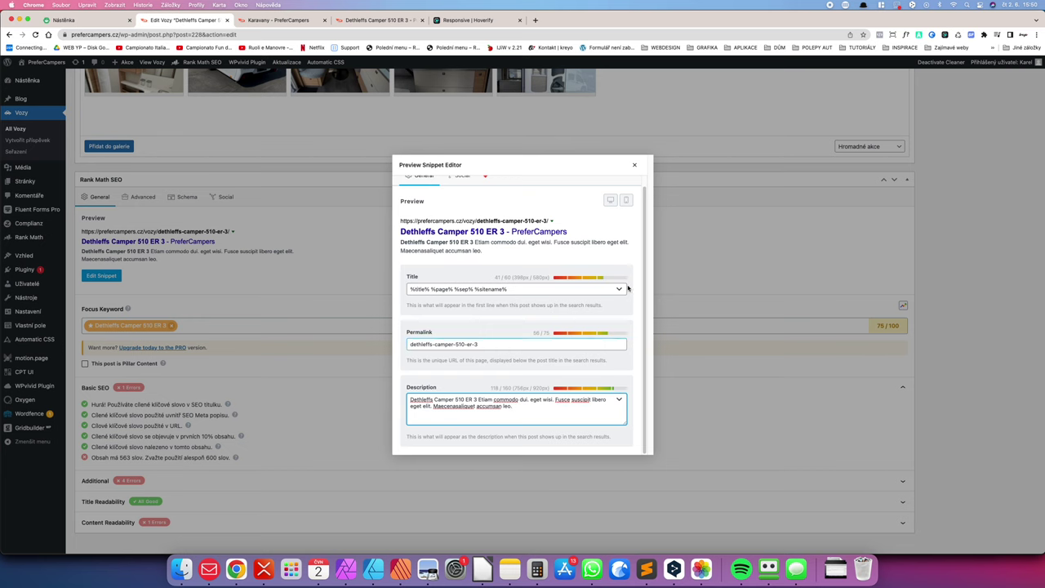
pyautogui.click(635, 165)
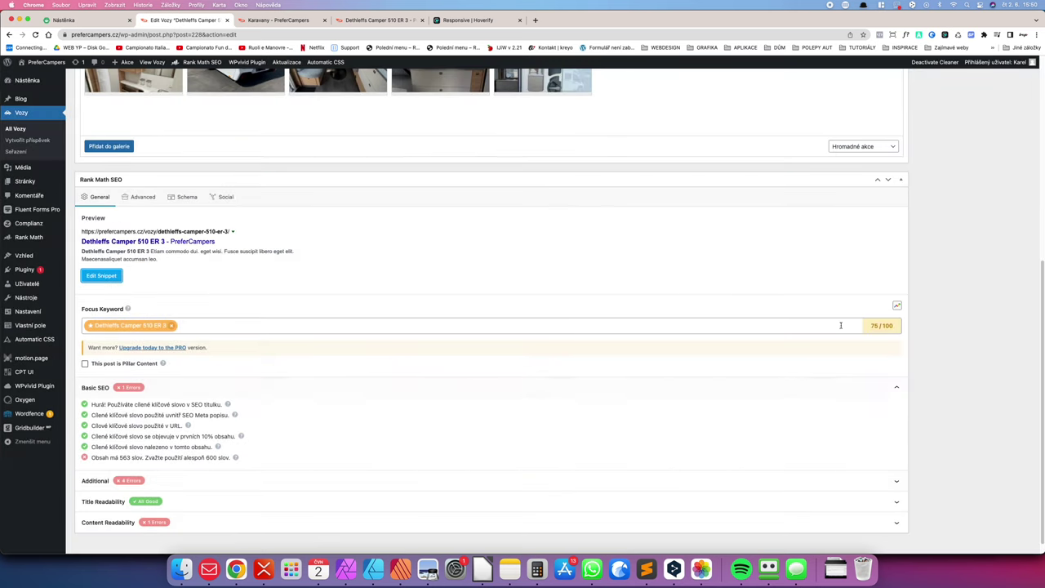
# Step: Update the vehicle Dethleffs Camper 510 ER 3 and recheck its Rank Math SEO section
pyautogui.scroll(5, 404, 384)
pyautogui.click(992, 256)
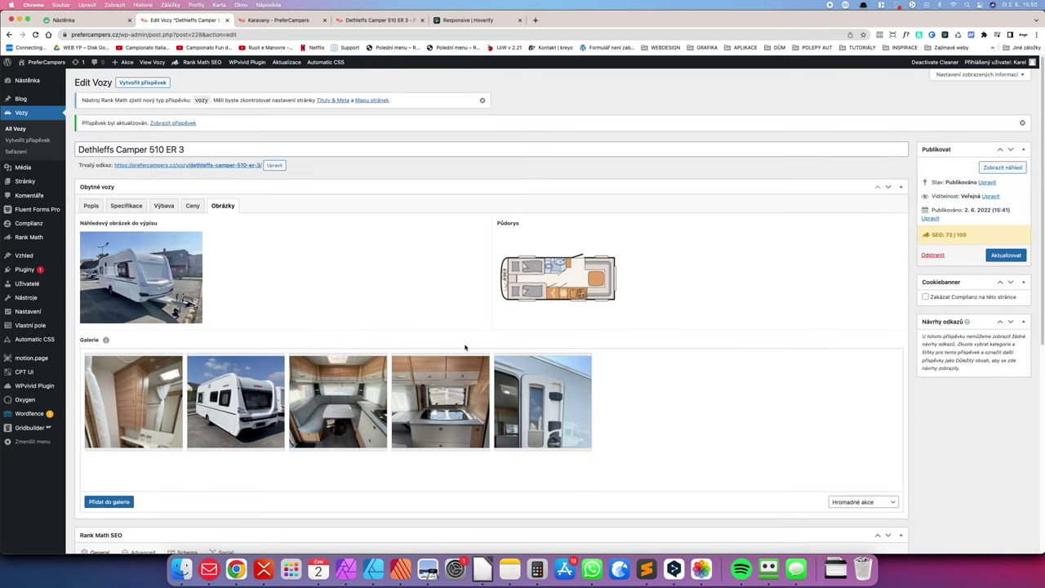
pyautogui.scroll(-5, 465, 347)
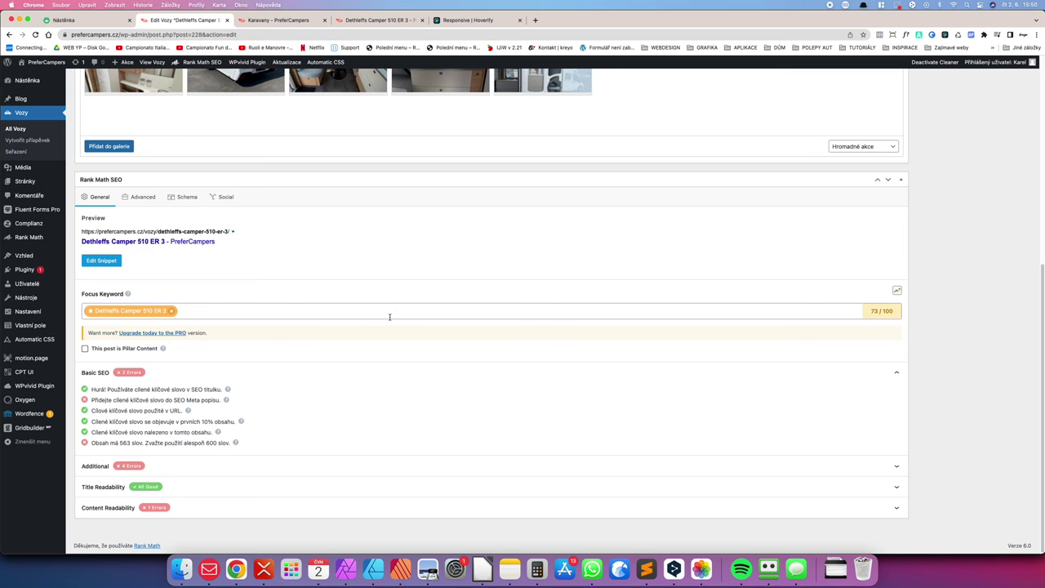
pyautogui.scroll(2, 389, 317)
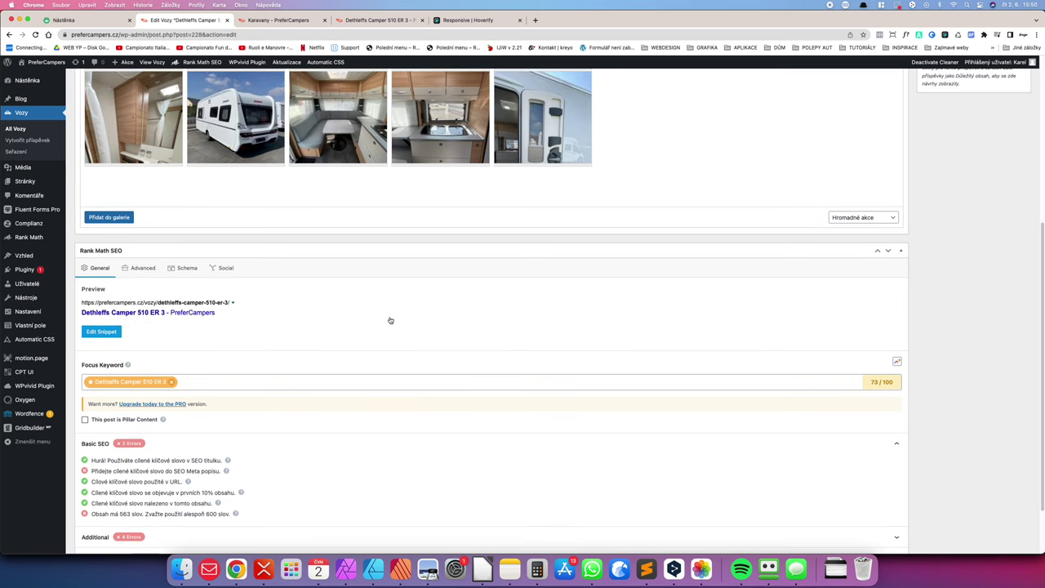
pyautogui.scroll(5, 390, 320)
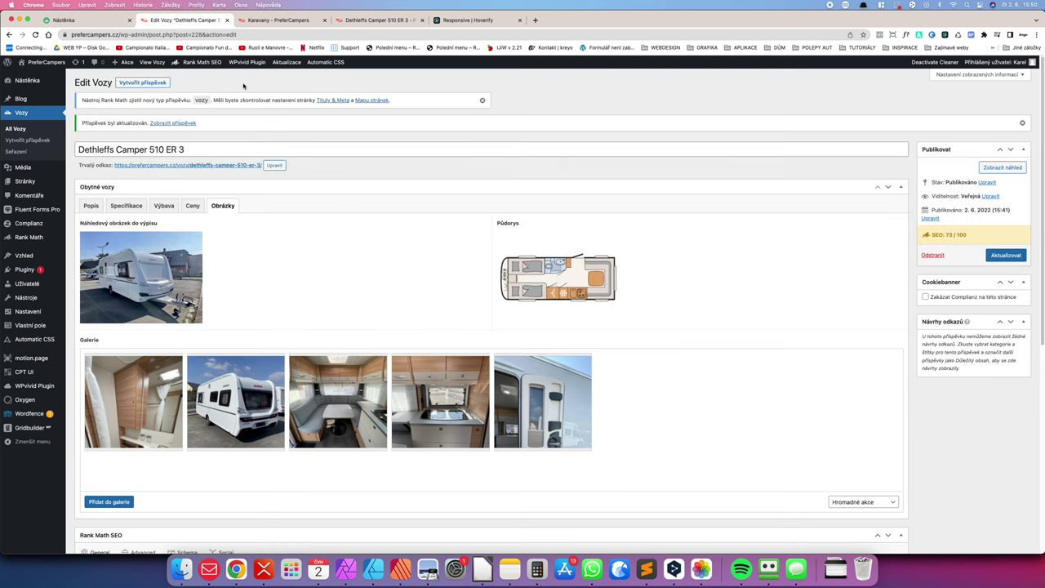
# Step: Open the blog post Testovací příspěvek 04 for editing and examine its Kategorie options, keeping Místo
pyautogui.click(21, 99)
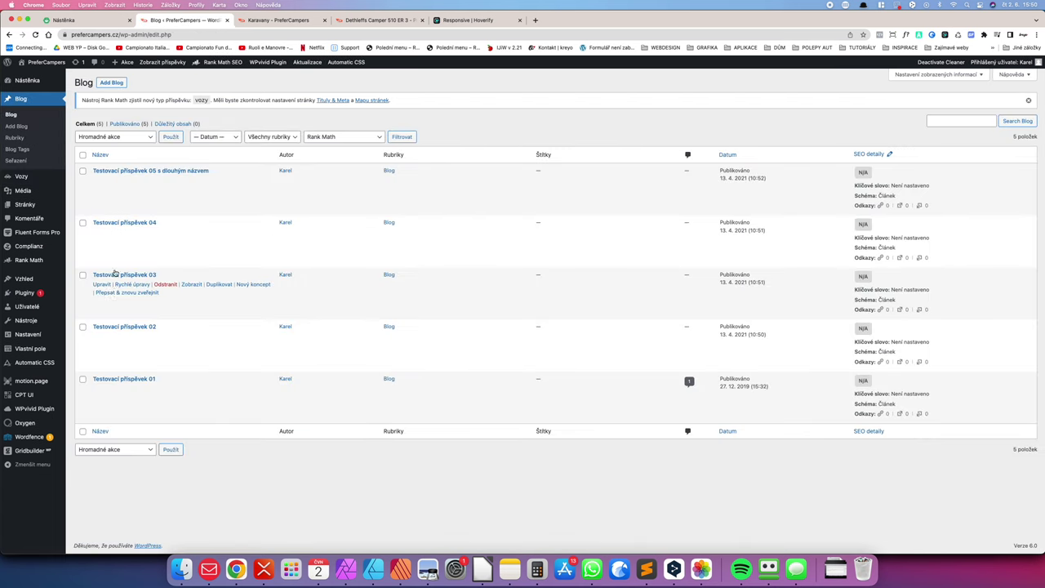
pyautogui.click(147, 293)
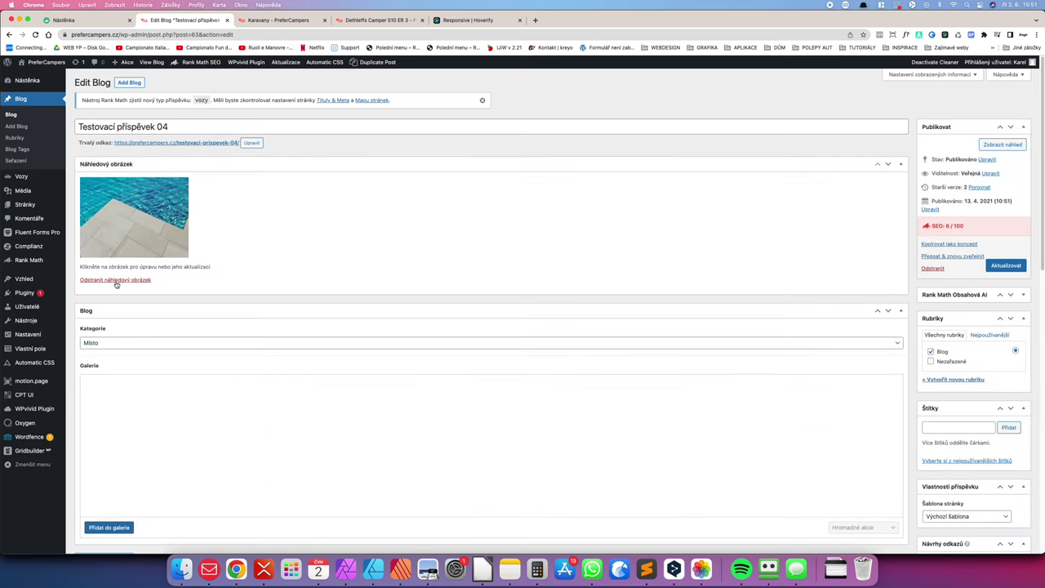
pyautogui.scroll(-1, 163, 302)
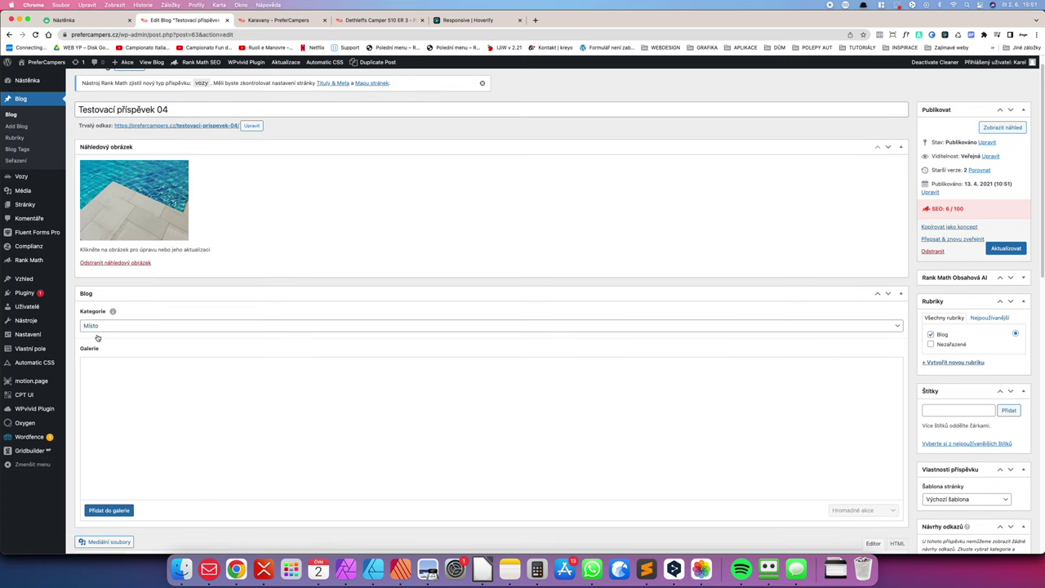
pyautogui.click(98, 326)
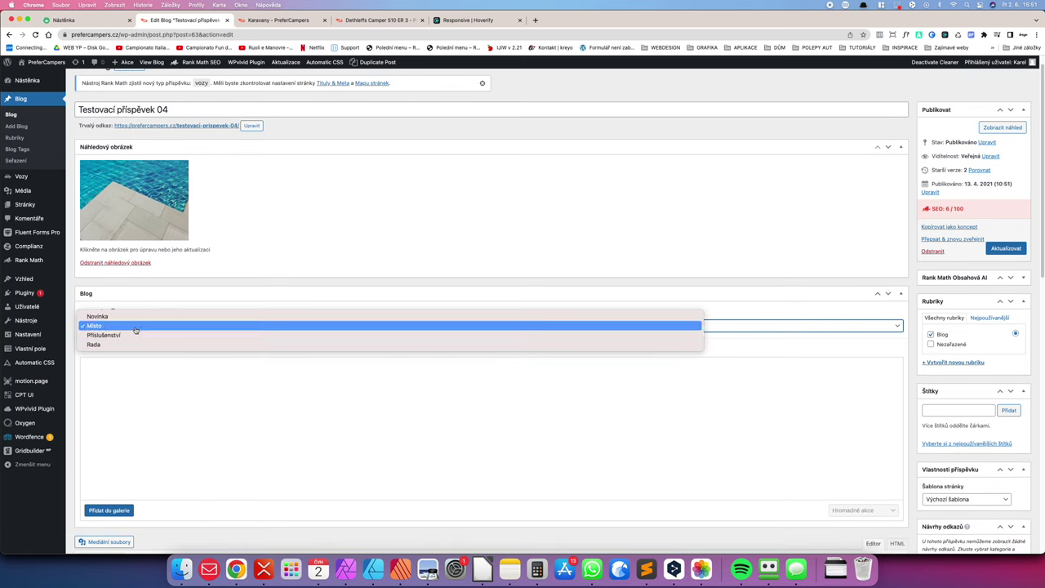
pyautogui.click(245, 255)
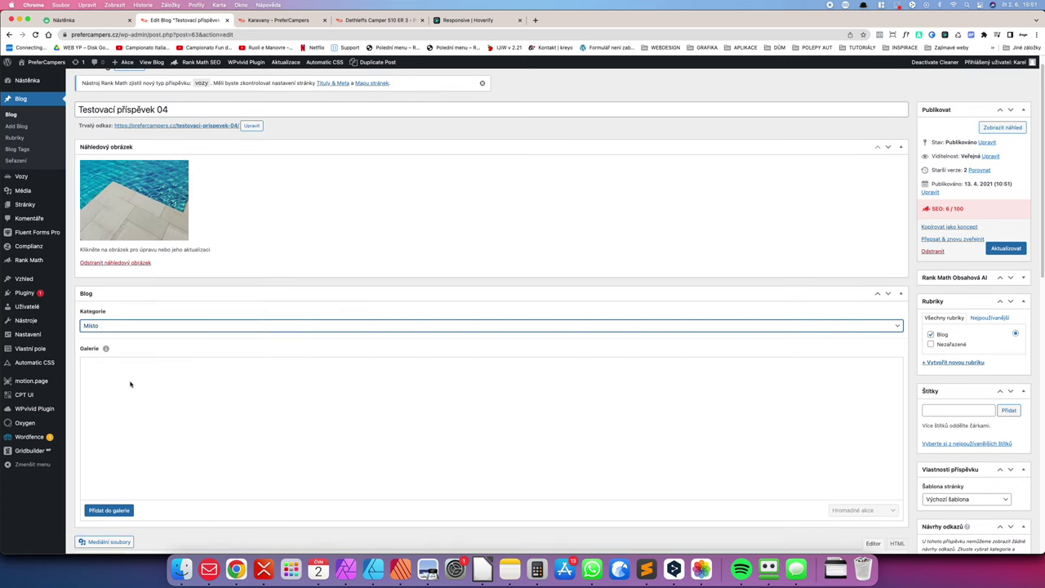
# Step: Add the caravan exterior photo and the wood-panelled interior photo from the media library to the blog post's gallery
pyautogui.scroll(-5, 220, 365)
pyautogui.scroll(2, 147, 233)
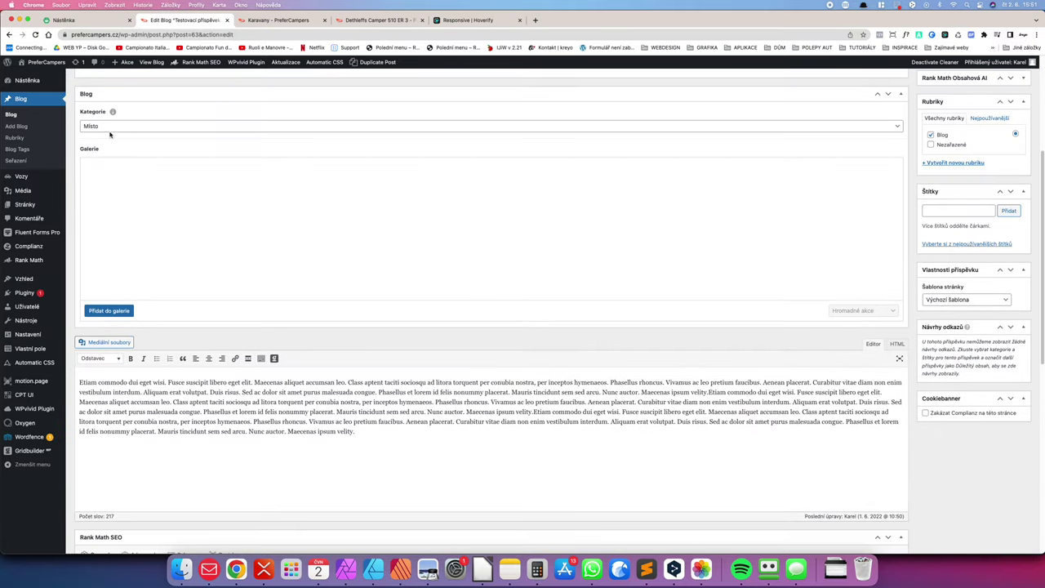
pyautogui.click(108, 311)
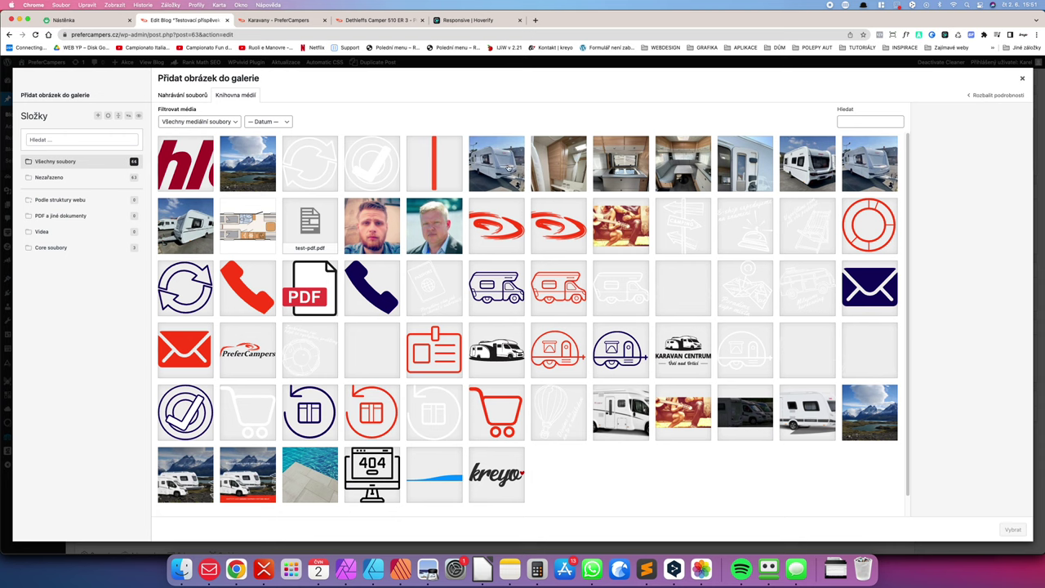
pyautogui.click(509, 169)
pyautogui.click(572, 168)
pyautogui.click(1013, 529)
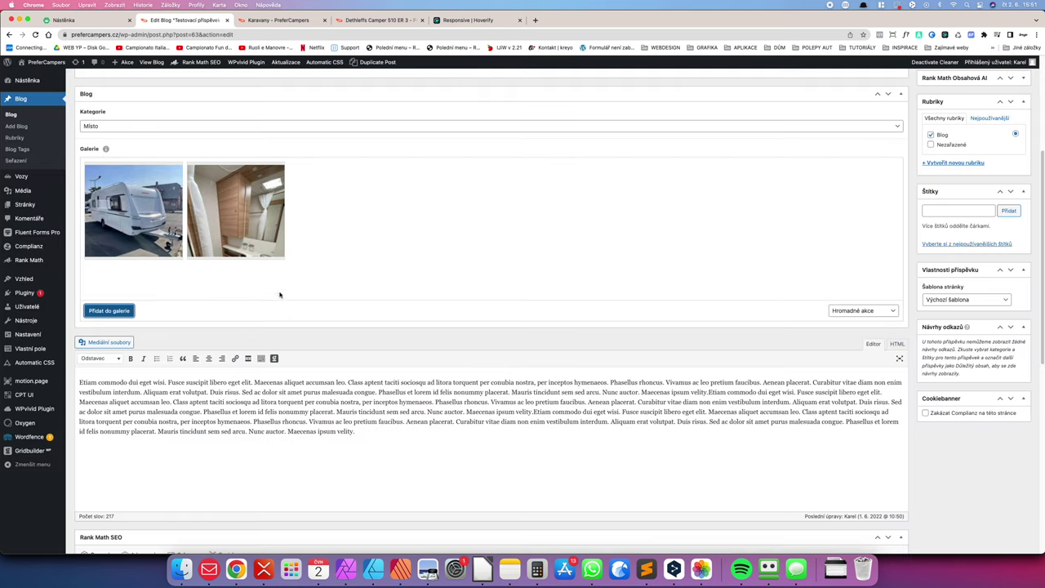
# Step: Look over the blog post's text and Rank Math SEO section and update the post
pyautogui.scroll(-3, 130, 359)
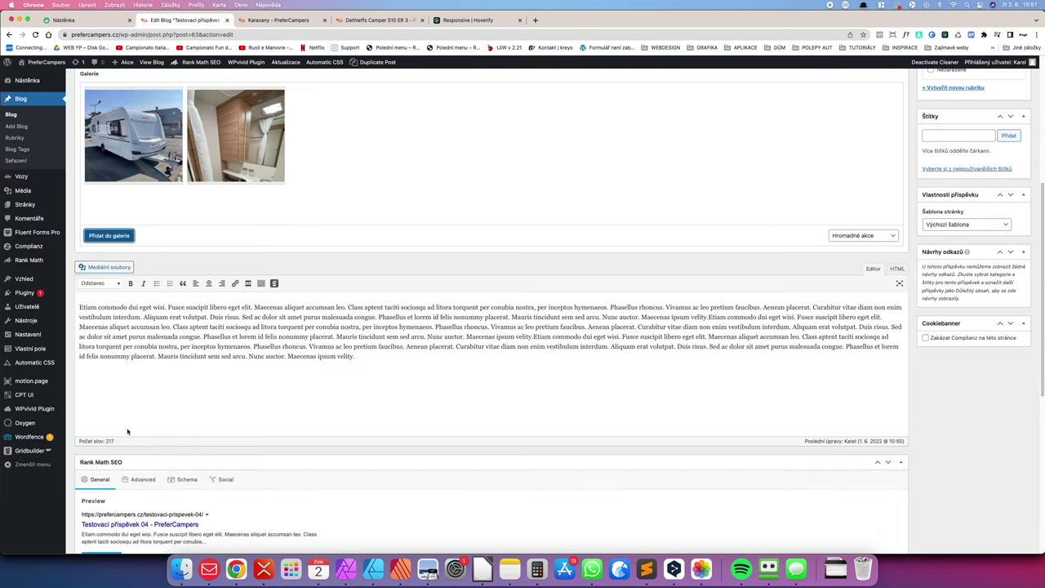
pyautogui.scroll(-6, 127, 431)
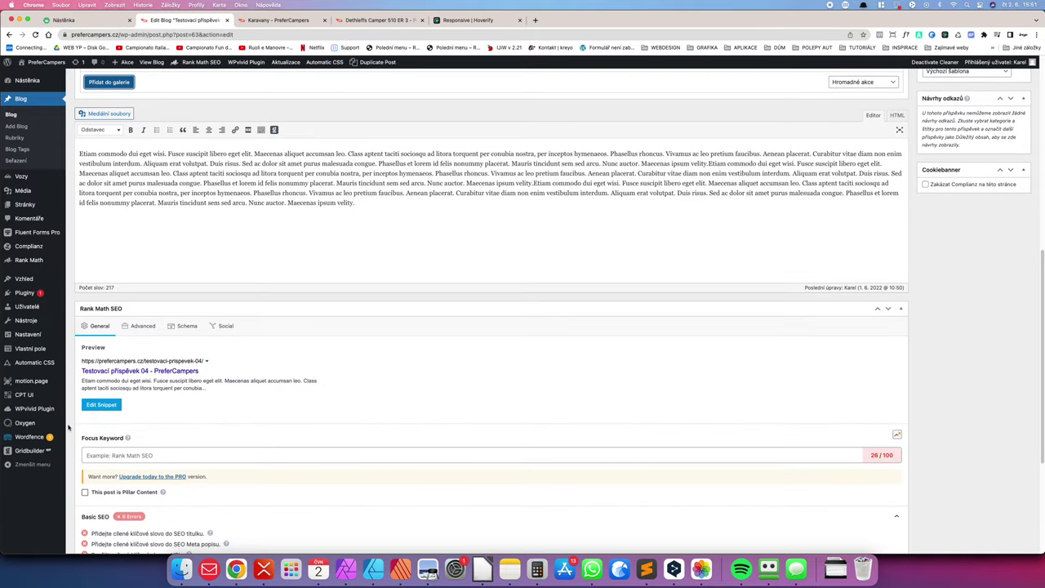
pyautogui.scroll(13, 980, 245)
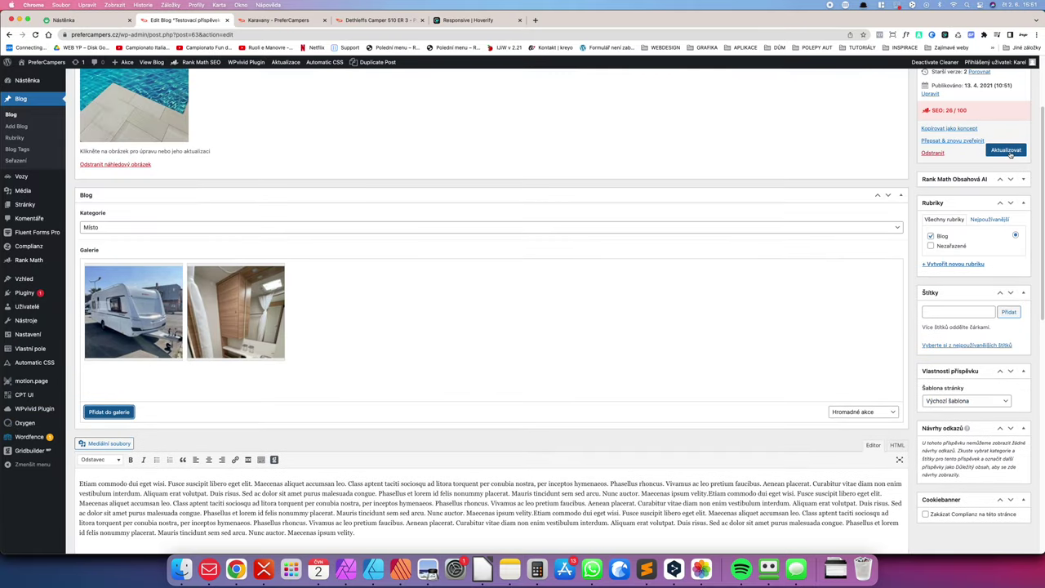
pyautogui.click(1007, 151)
# Step: Open the public Blog page from the homepage's Naše tipy section and filter the posts by Rada and Novinka
pyautogui.click(278, 20)
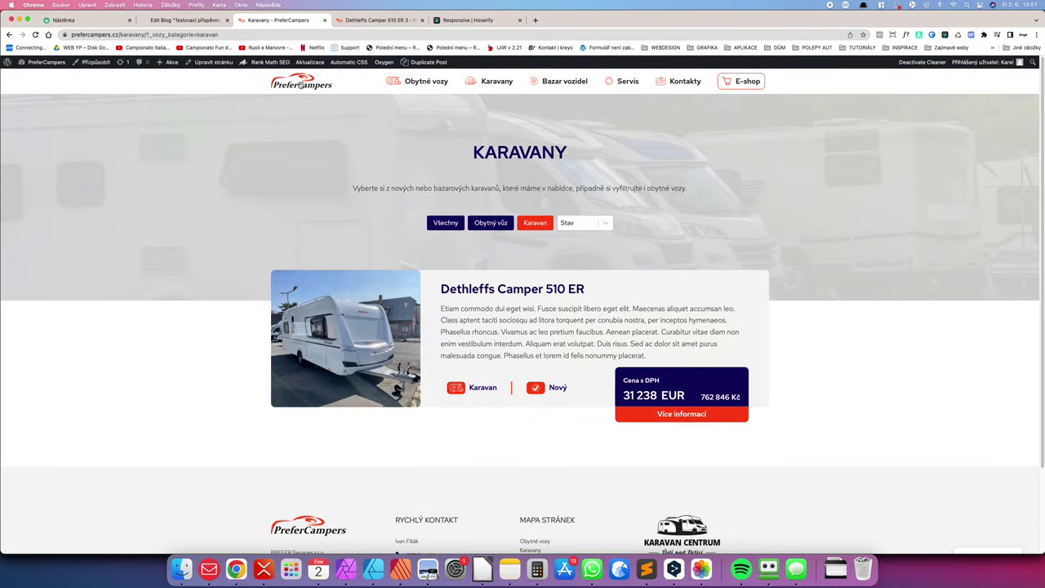
pyautogui.click(301, 85)
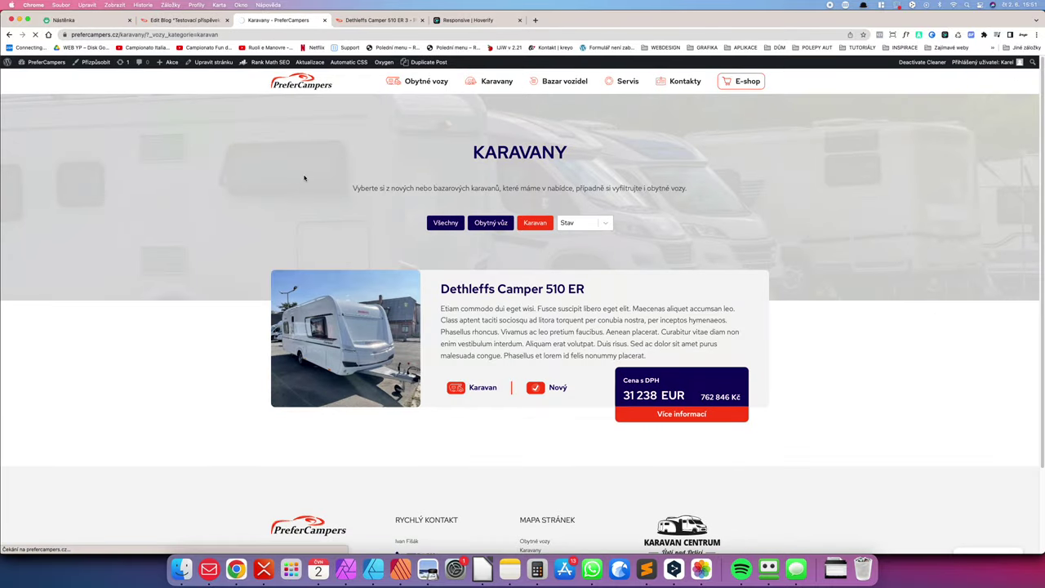
pyautogui.scroll(-15, 304, 177)
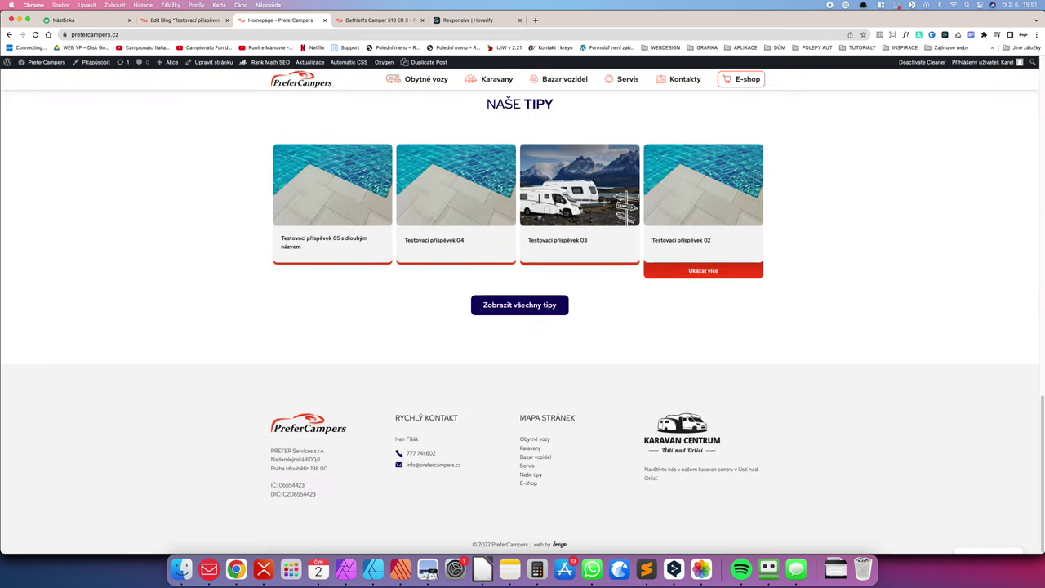
pyautogui.click(459, 166)
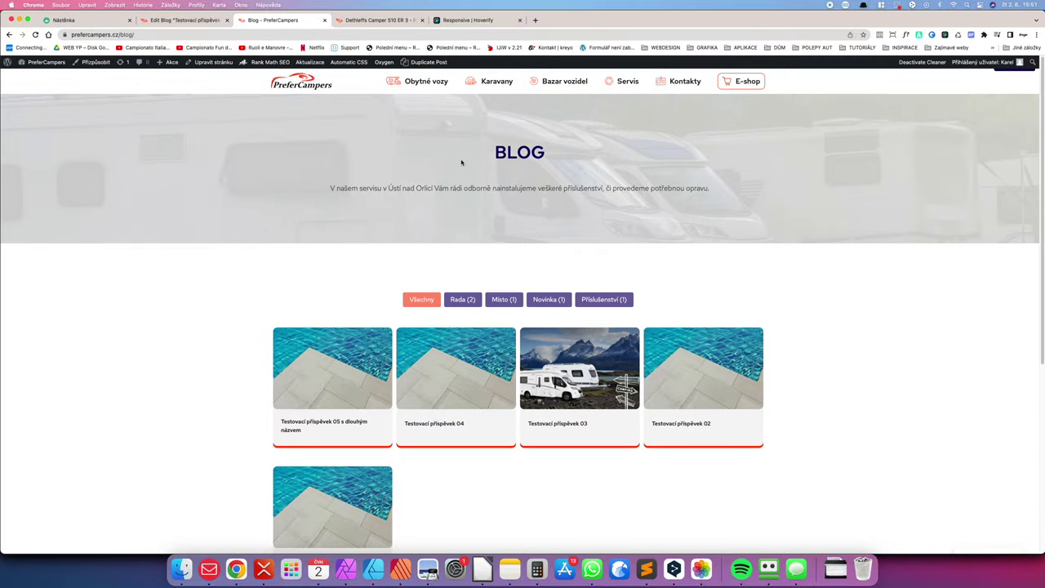
pyautogui.scroll(-2, 471, 233)
pyautogui.click(464, 223)
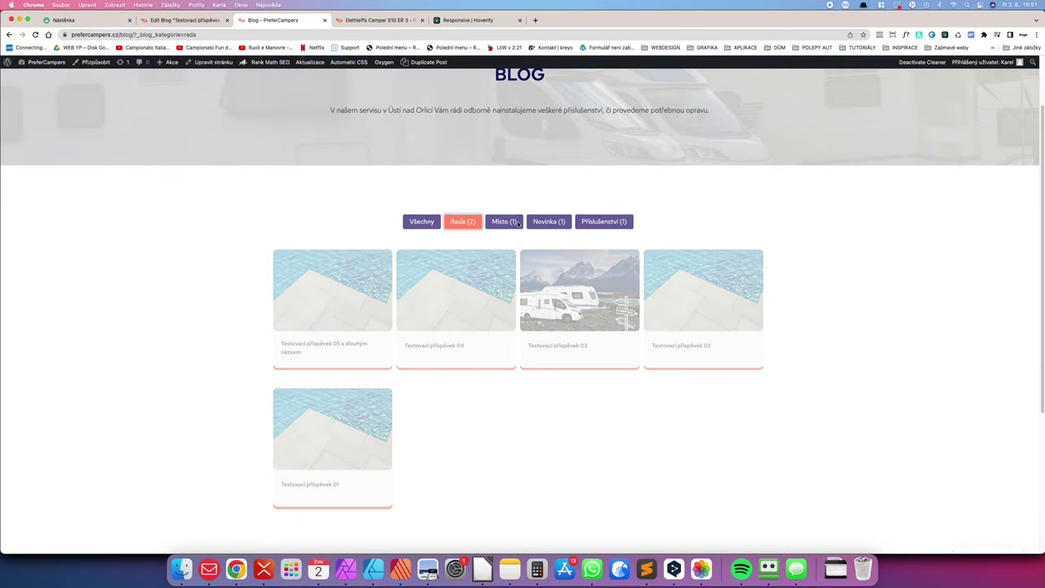
pyautogui.click(549, 221)
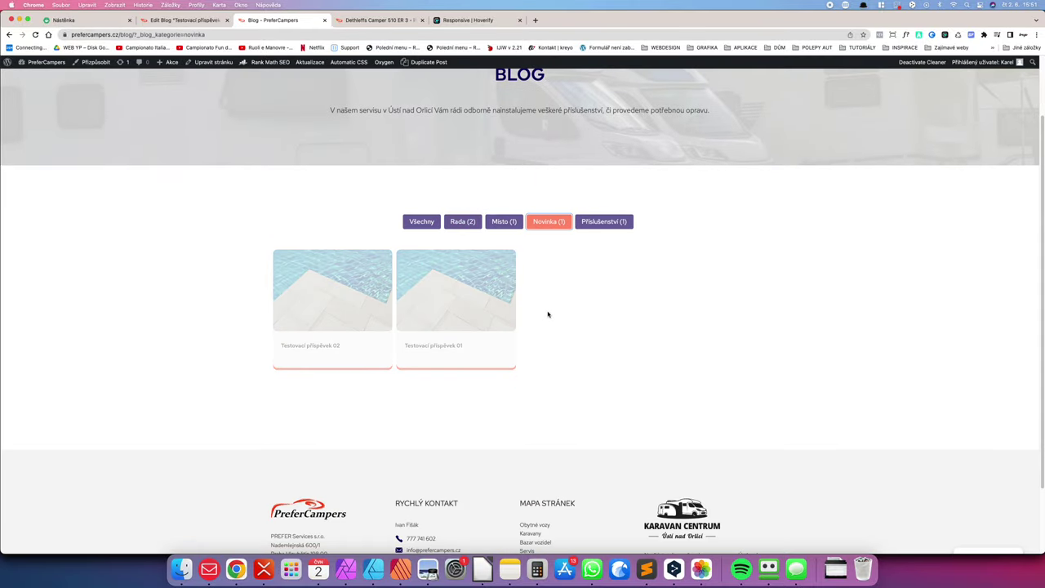
# Step: Return to the admin list of blog posts and check the vehicles on the public Obytné vozy page
pyautogui.click(175, 21)
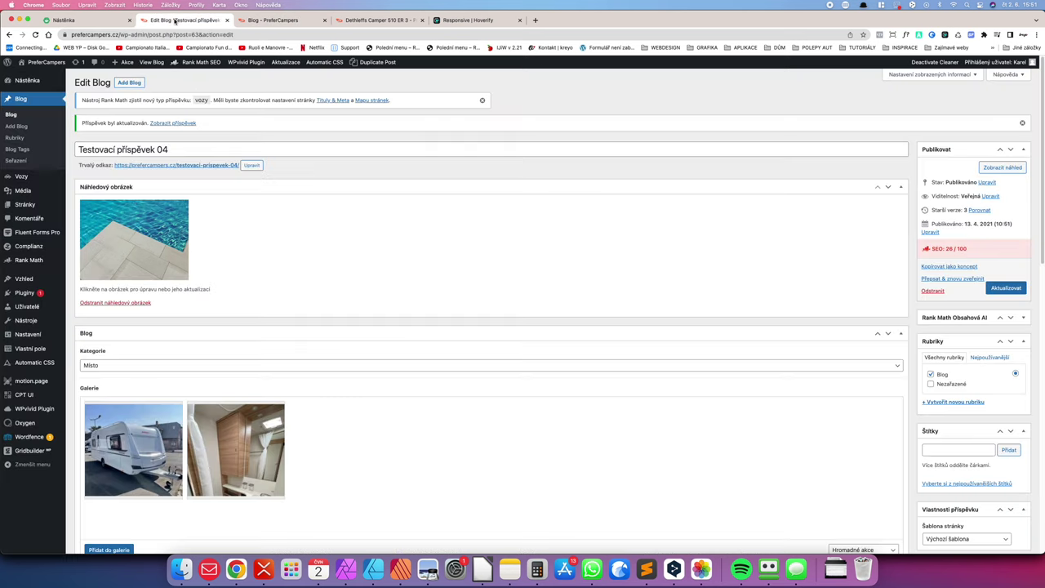
pyautogui.click(11, 114)
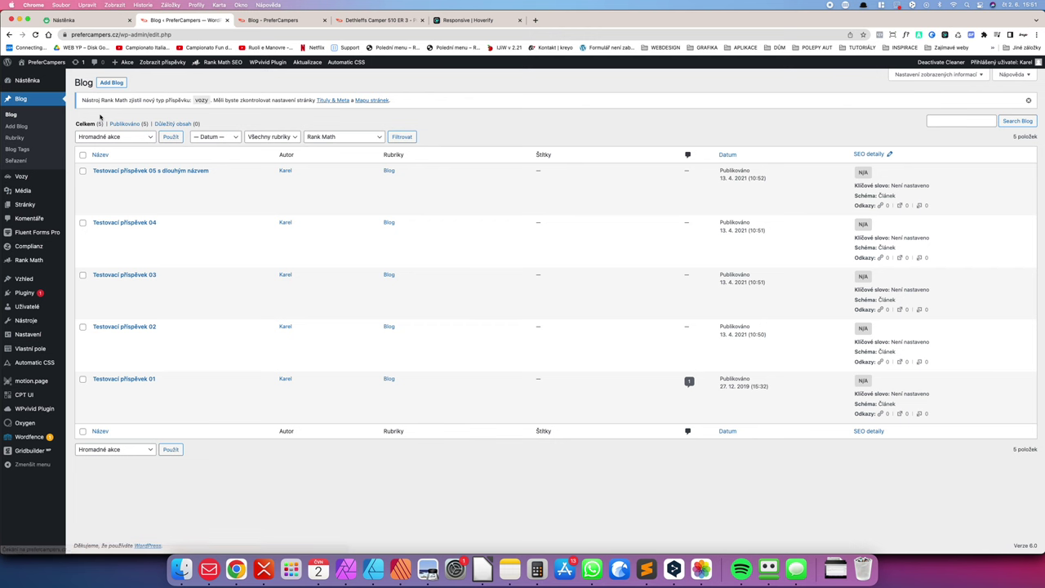
pyautogui.click(380, 19)
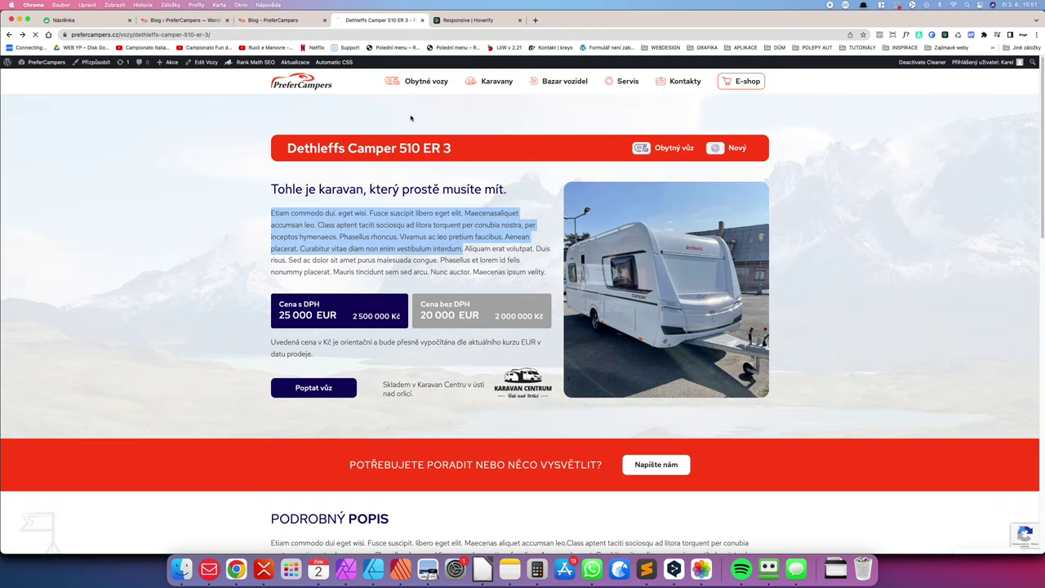
pyautogui.click(414, 85)
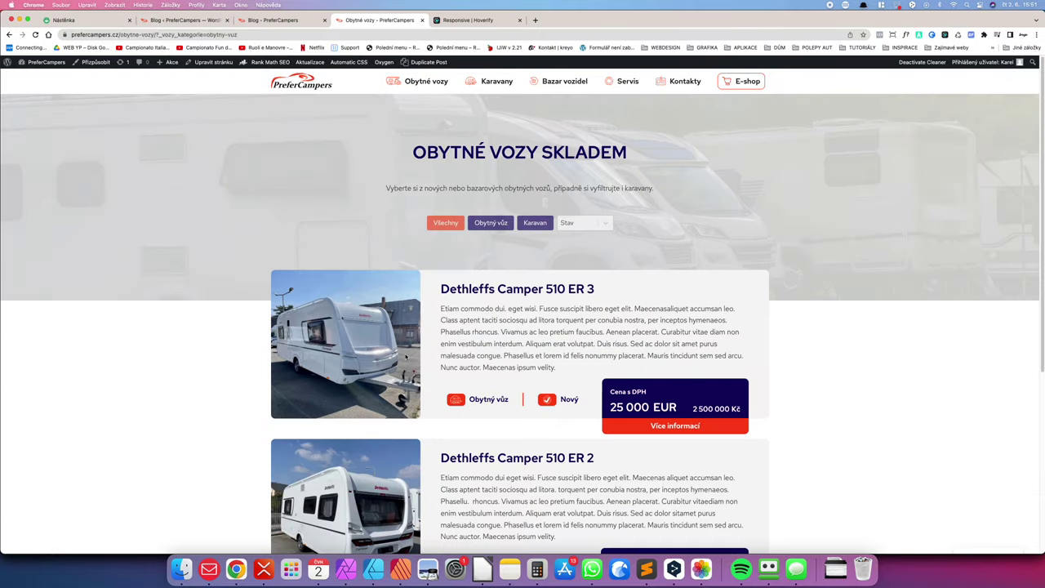
pyautogui.scroll(-3, 406, 357)
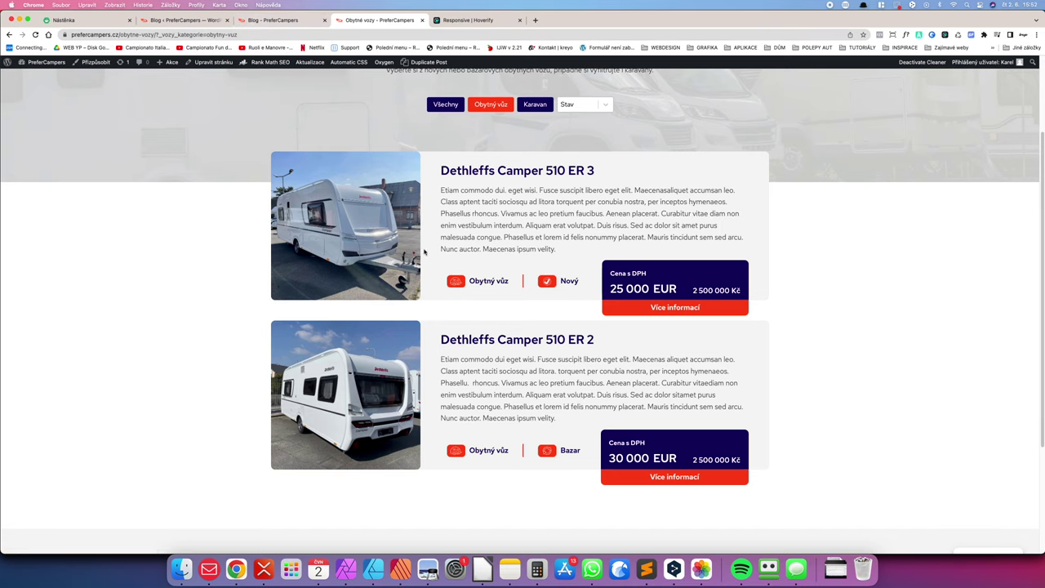
# Step: Revisit the filtered public Blog page and open the admin list of all Vozy entries
pyautogui.click(249, 19)
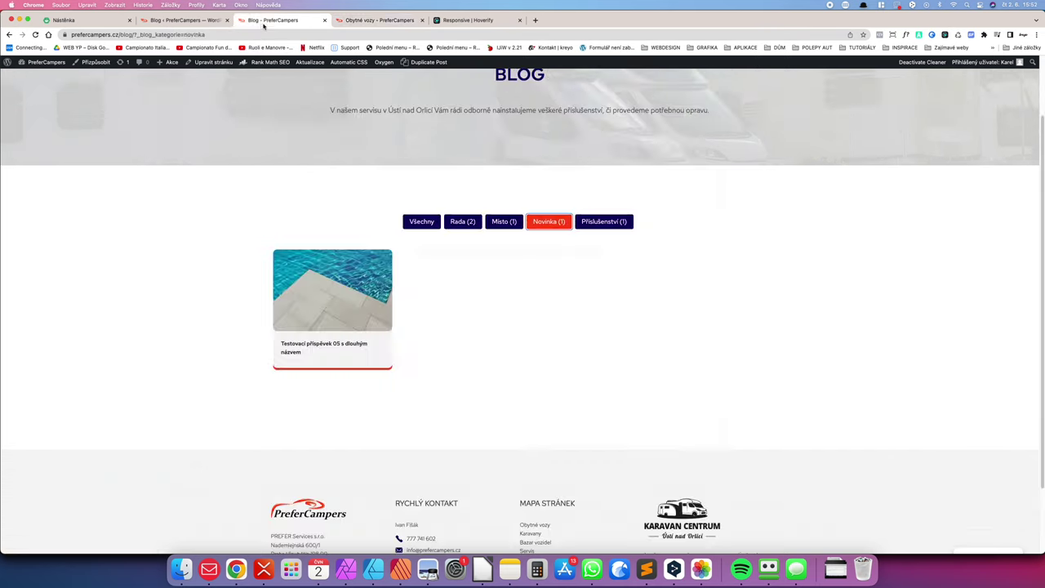
pyautogui.click(182, 20)
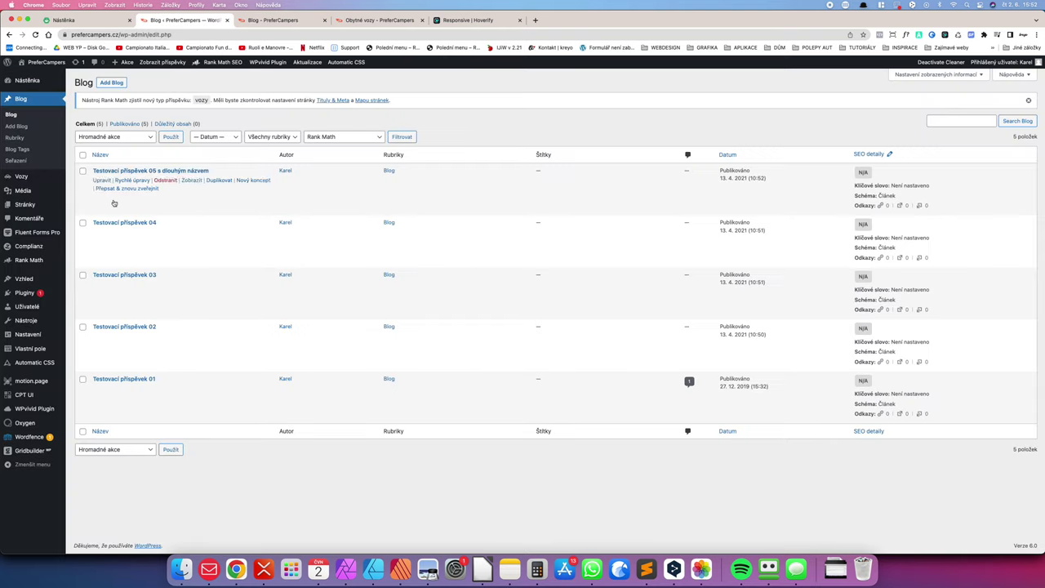
pyautogui.click(20, 176)
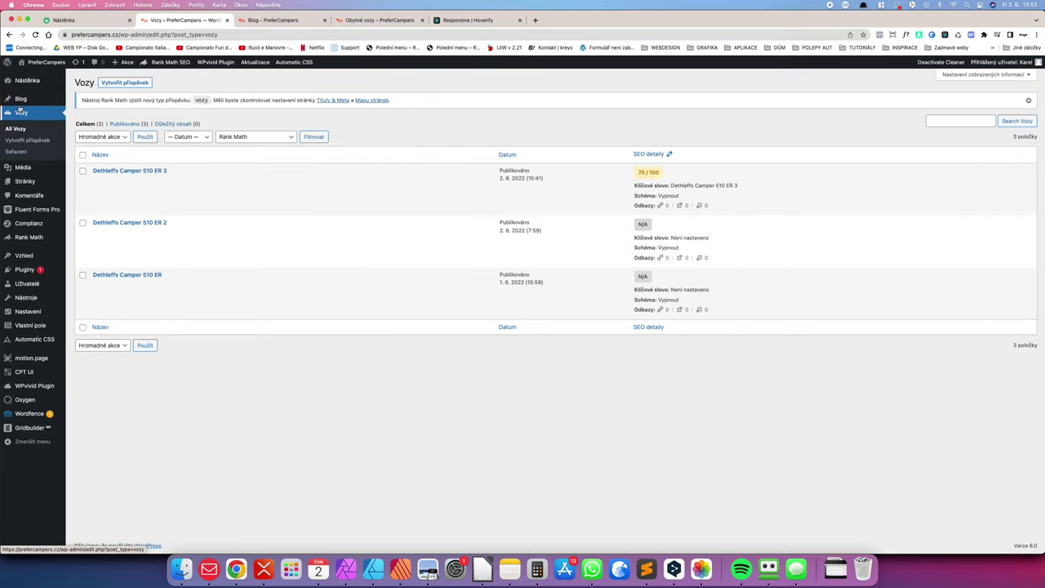
# Step: Move Dethleffs Camper 510 ER 2 above Dethleffs Camper 510 ER 3 in the Vozy list and check the order on the refreshed public Obytné vozy page
pyautogui.moveTo(17, 97)
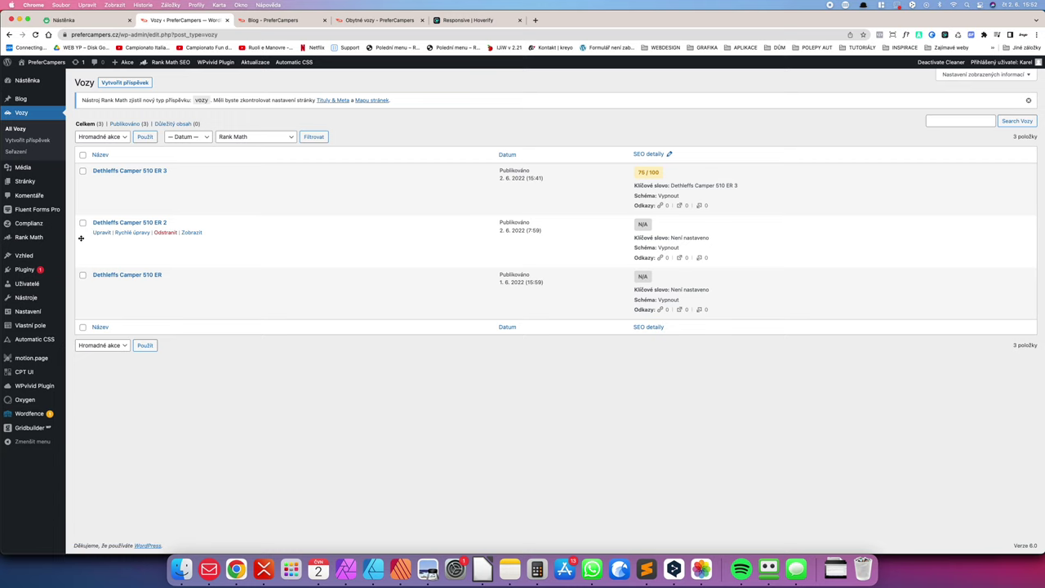
pyautogui.moveTo(87, 232); pyautogui.dragTo(89, 186)
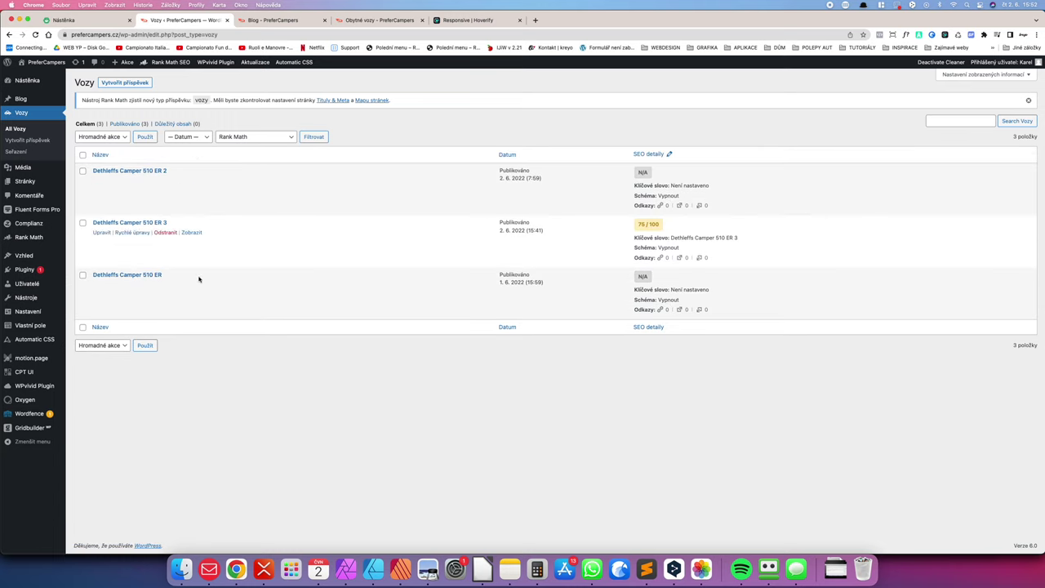
pyautogui.click(282, 20)
pyautogui.click(375, 21)
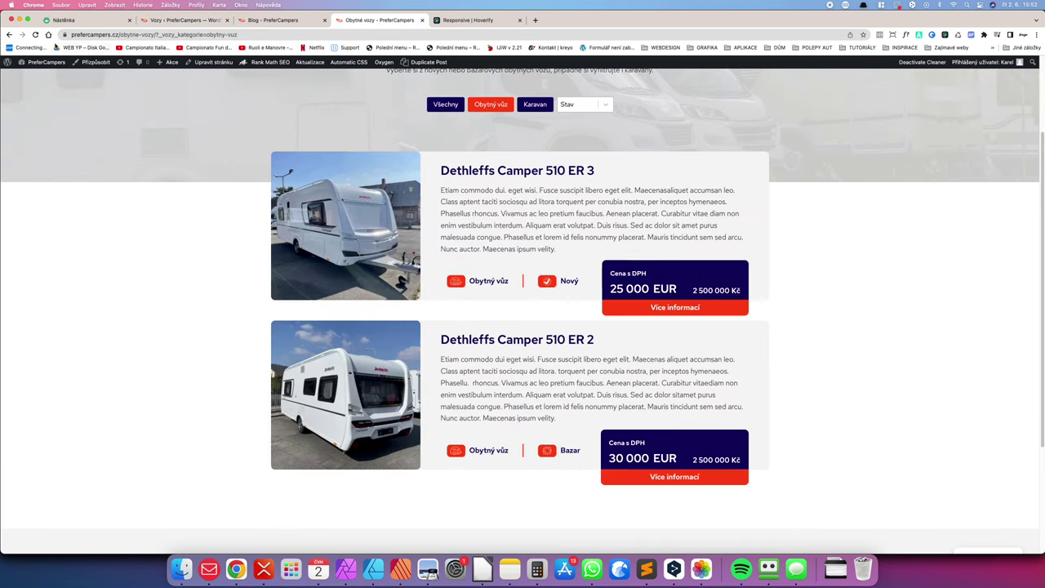
pyautogui.click(36, 34)
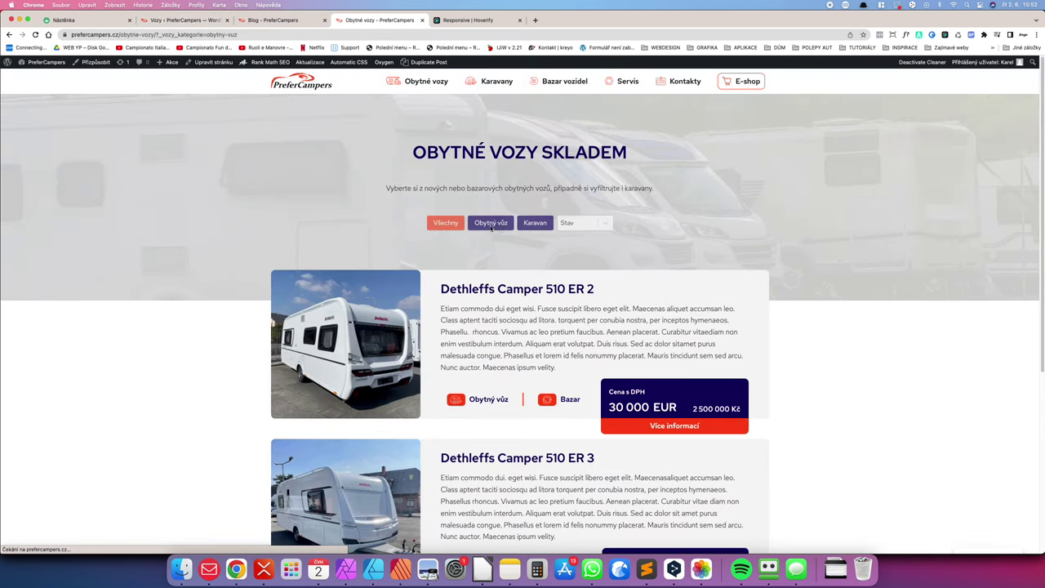
pyautogui.scroll(-5, 522, 245)
pyautogui.scroll(3, 515, 163)
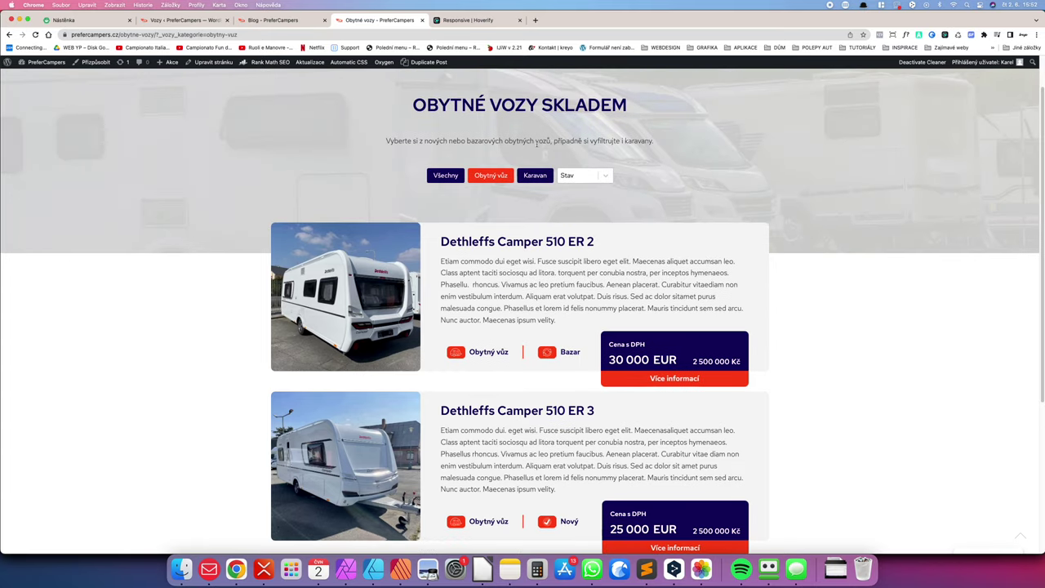
# Step: Open the Seřazení page for Vozy, move Dethleffs Camper 510 ER to first place and save the order
pyautogui.click(274, 20)
pyautogui.click(184, 20)
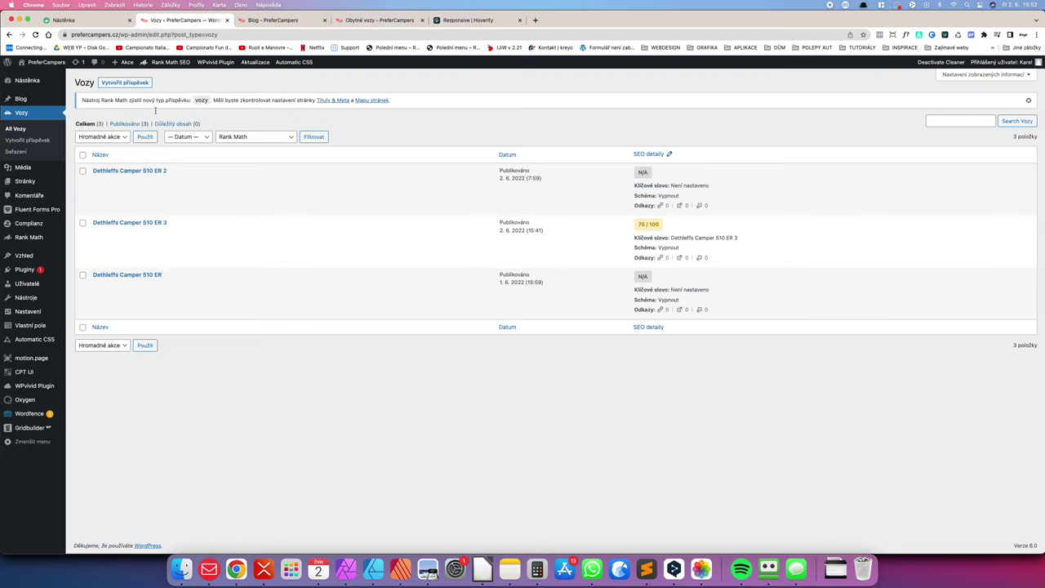
pyautogui.click(15, 151)
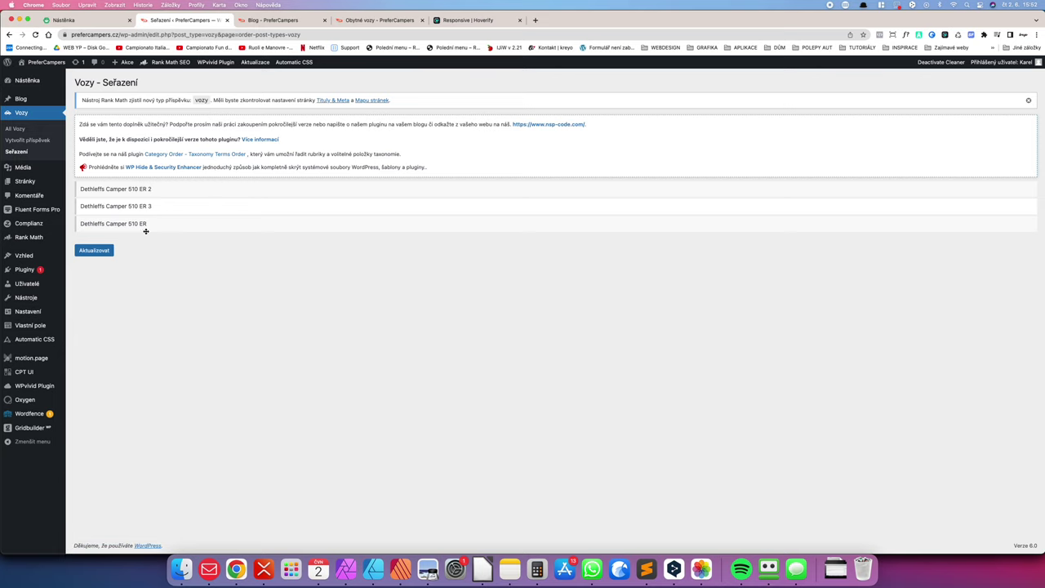
pyautogui.moveTo(151, 225); pyautogui.dragTo(169, 185)
pyautogui.click(94, 250)
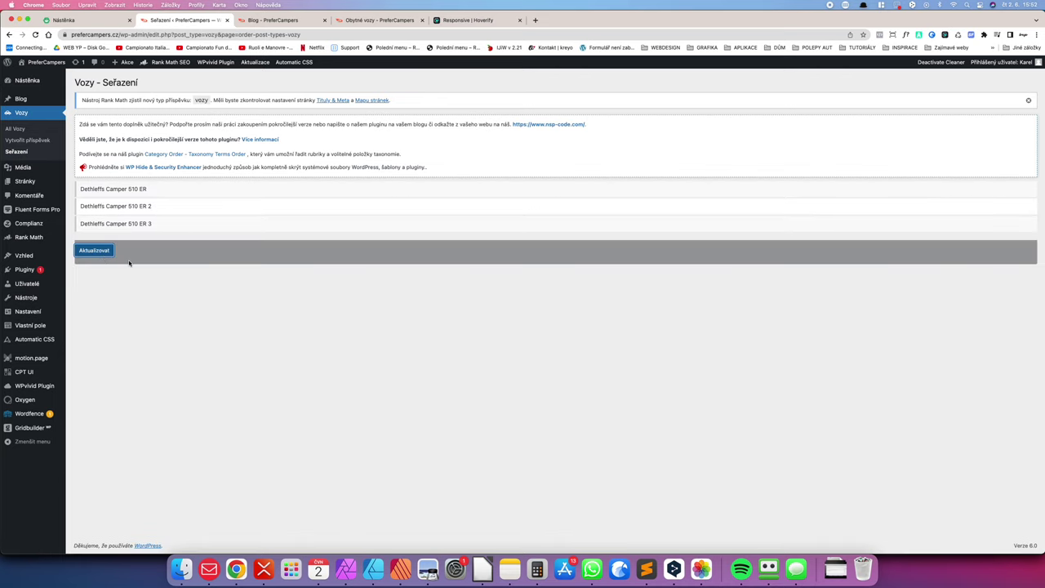
# Step: Reload the public Obytné vozy page and check the vehicle order with the Karavan and Všechny filters
pyautogui.click(375, 19)
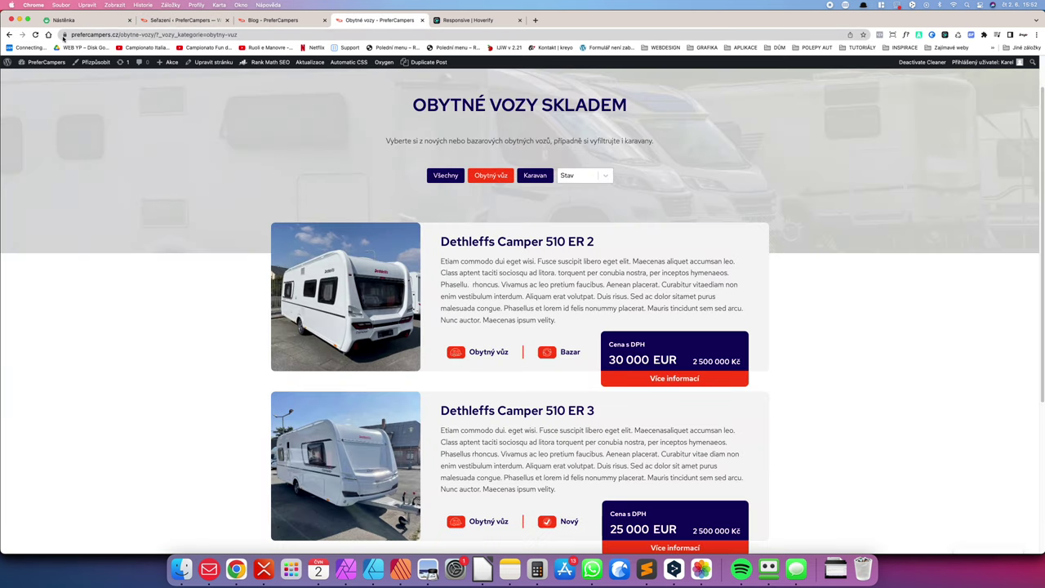
pyautogui.click(35, 35)
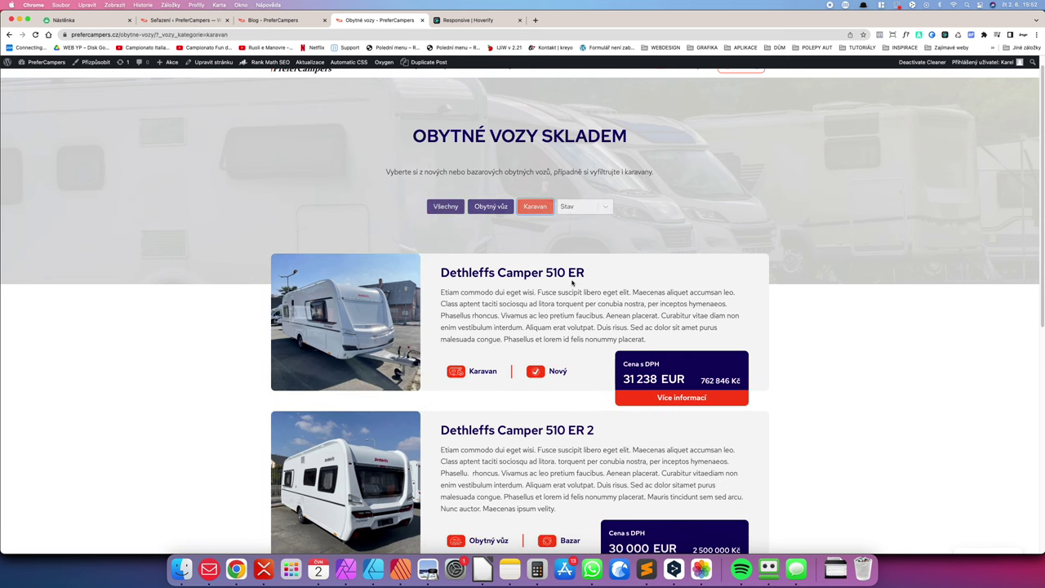
pyautogui.scroll(-1, 522, 327)
pyautogui.click(446, 121)
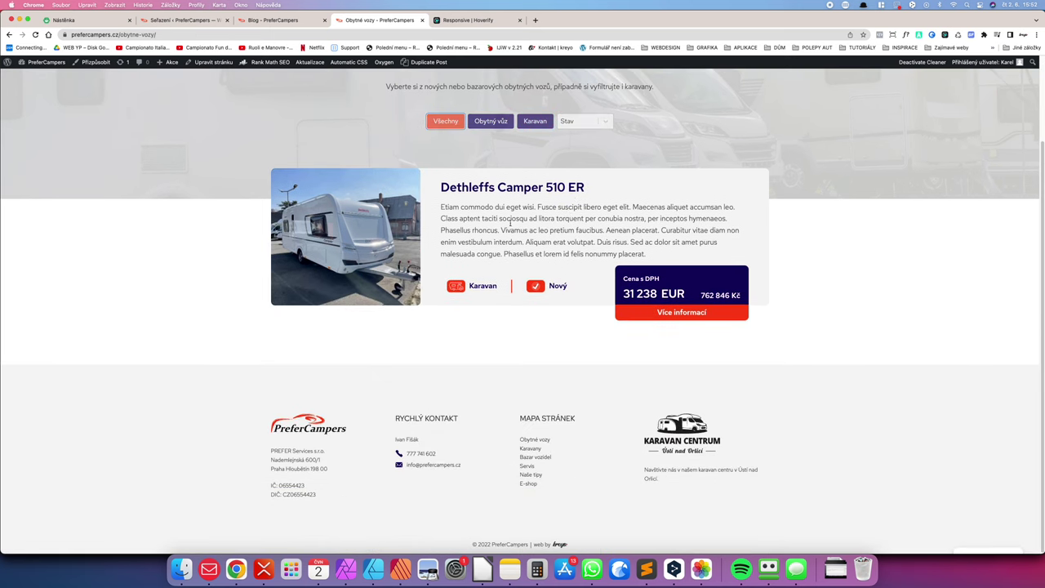
pyautogui.scroll(-5, 527, 304)
pyautogui.scroll(5, 532, 292)
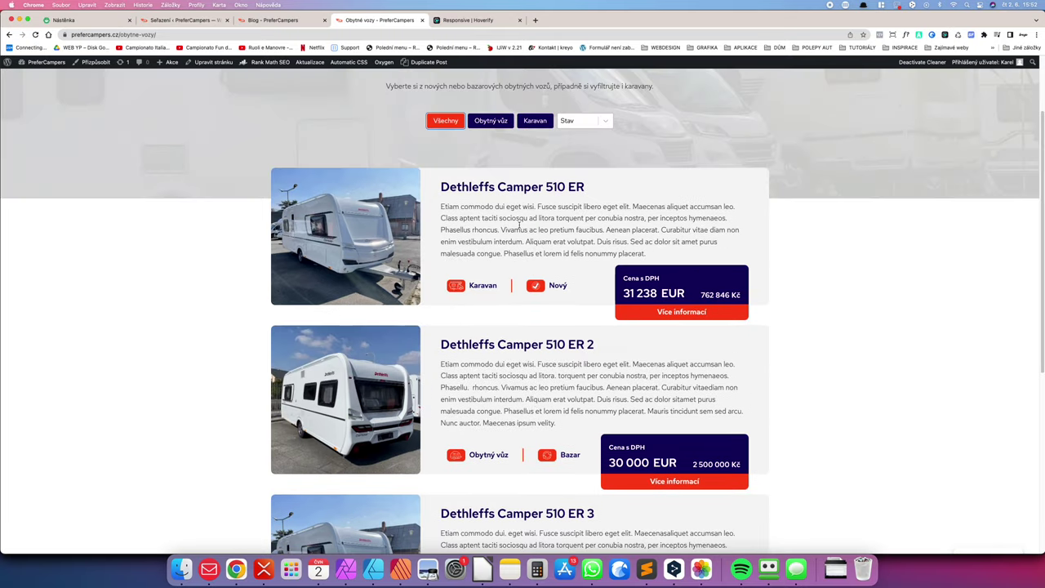
pyautogui.scroll(-4, 531, 294)
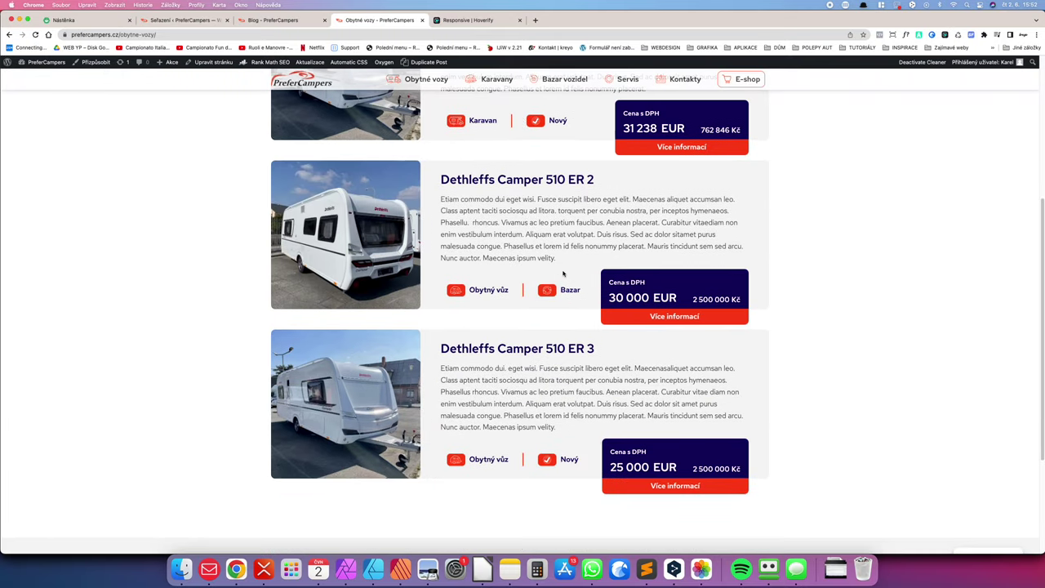
pyautogui.scroll(6, 565, 265)
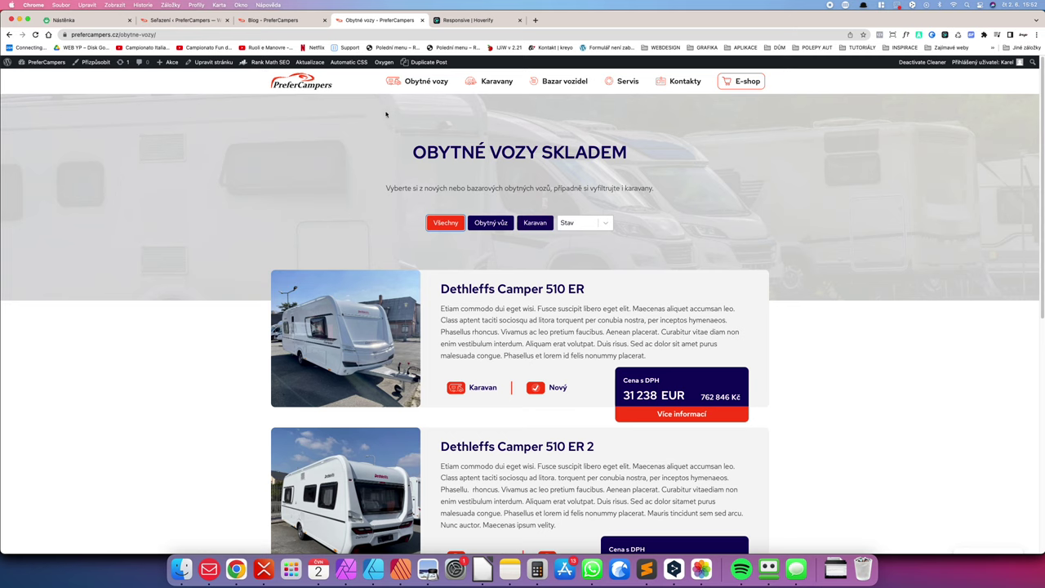
# Step: Open the public homepage and look over its sections from the hero banner to Naše tipy and the footer
pyautogui.click(441, 224)
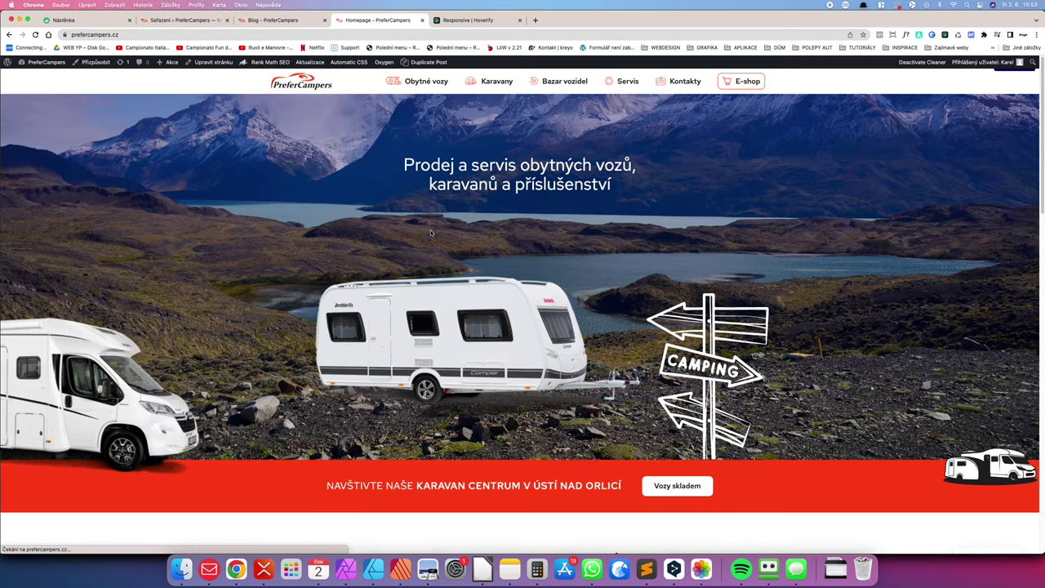
pyautogui.scroll(-9, 491, 251)
pyautogui.scroll(-9, 491, 251)
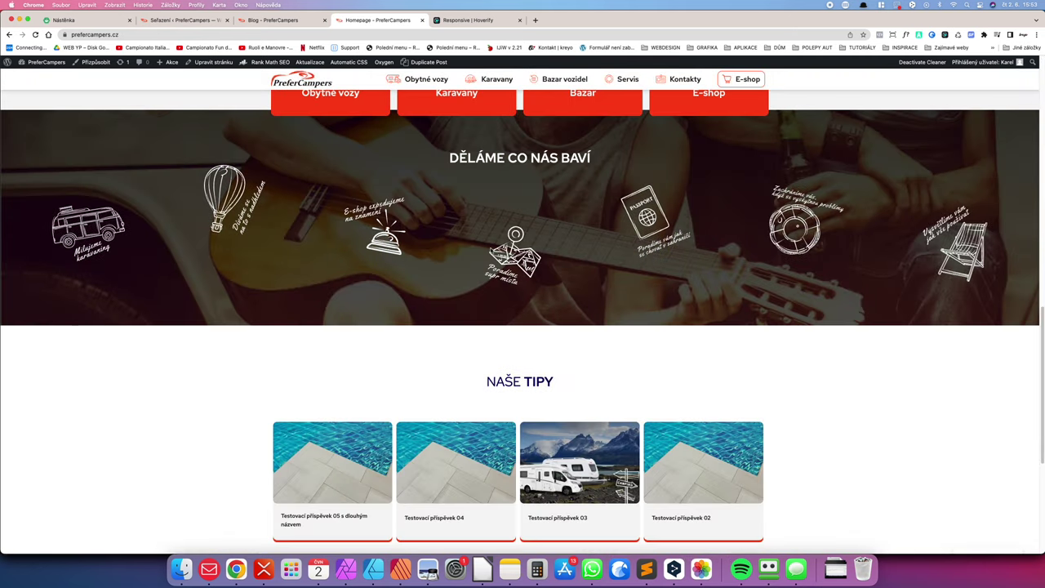
pyautogui.scroll(10, 475, 270)
pyautogui.scroll(-16, 475, 270)
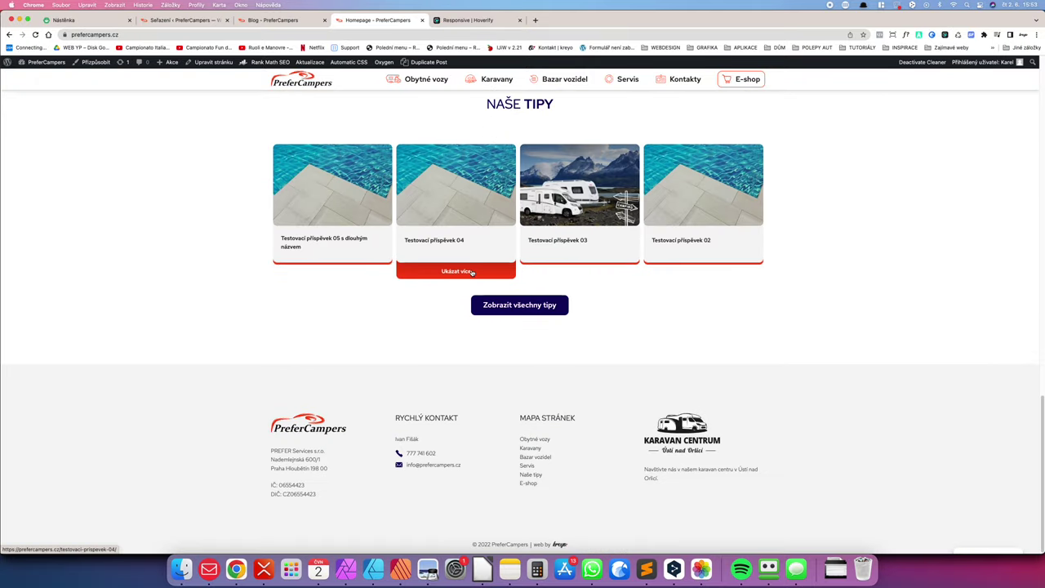
pyautogui.scroll(9, 476, 270)
pyautogui.scroll(14, 476, 271)
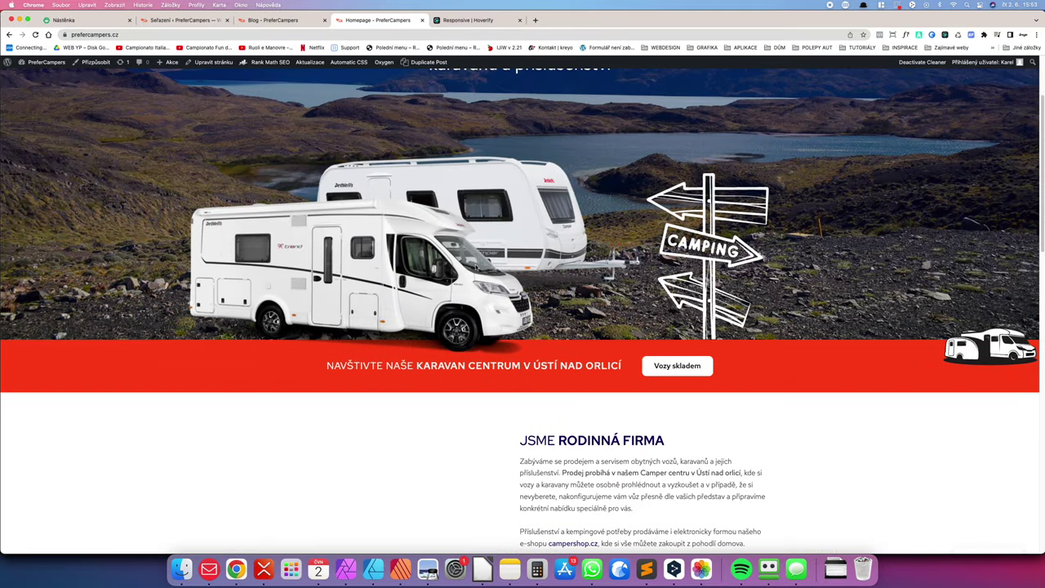
pyautogui.scroll(-4, 476, 267)
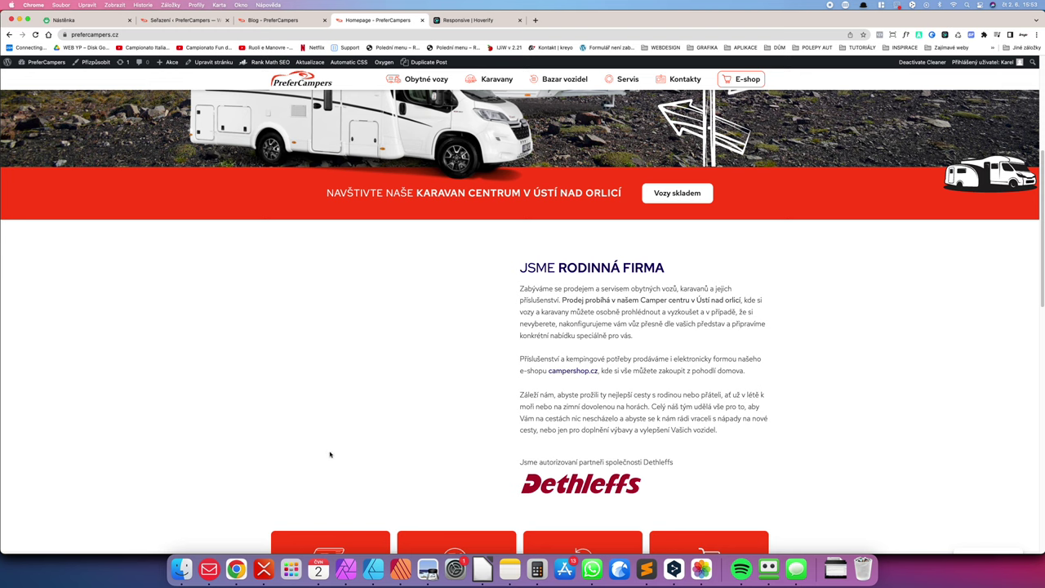
pyautogui.scroll(-10, 670, 339)
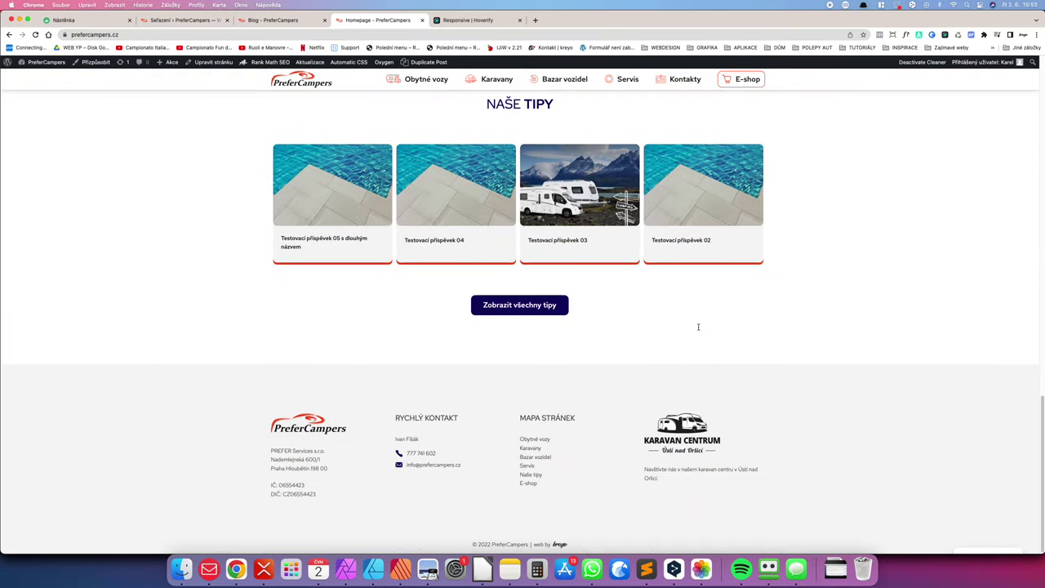
pyautogui.scroll(15, 698, 327)
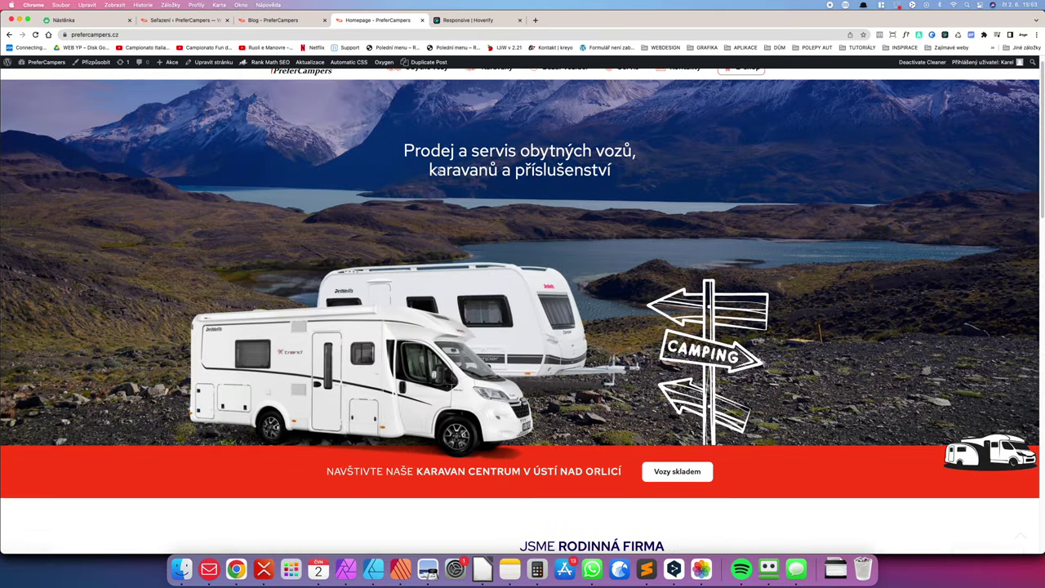
pyautogui.scroll(1, 520, 311)
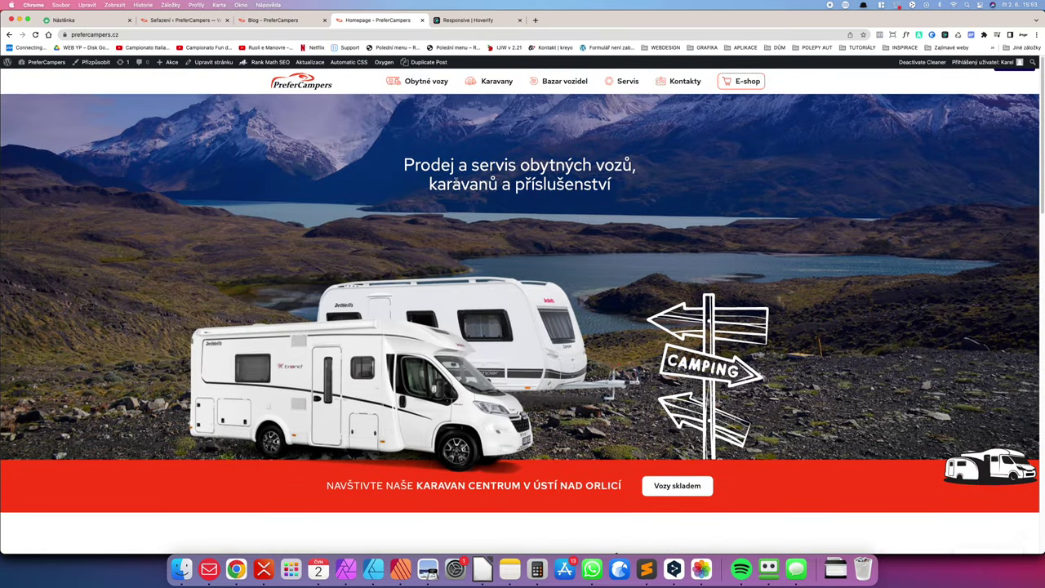
# Step: Open the public Kontakty page and look over the contact persons, business address and billing details
pyautogui.click(676, 81)
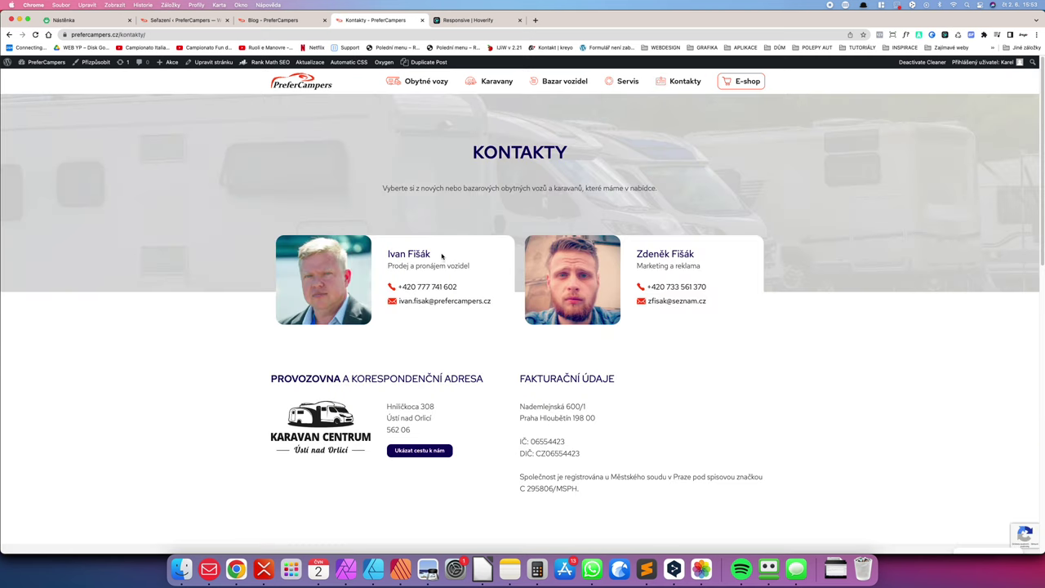
pyautogui.scroll(-5, 442, 256)
pyautogui.scroll(5, 466, 261)
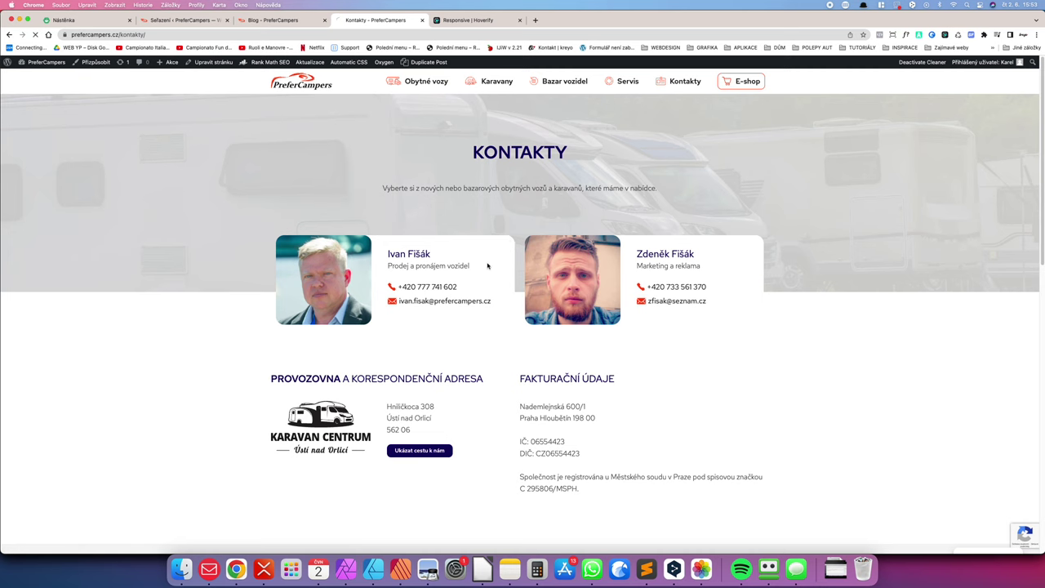